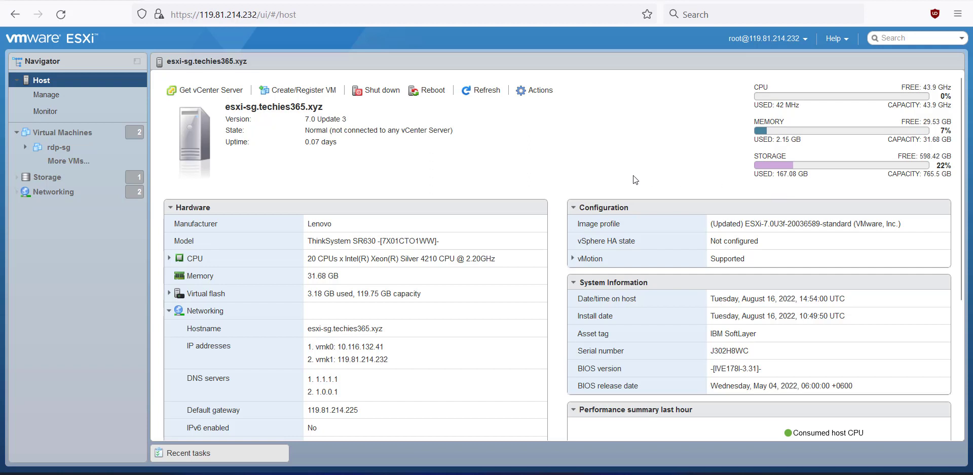
- Go to Networking and list the standard virtual switches vSwitch0 and vSwitch1
left_click(43, 133)
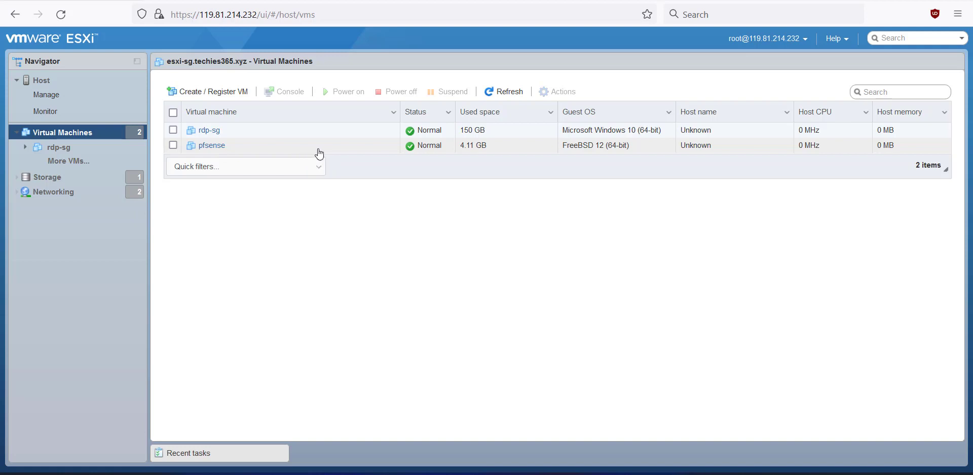
left_click(83, 199)
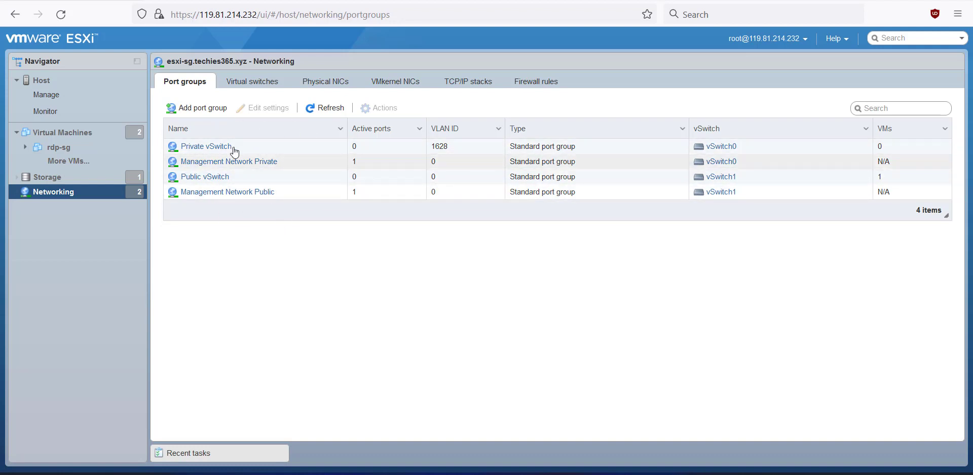
left_click(258, 84)
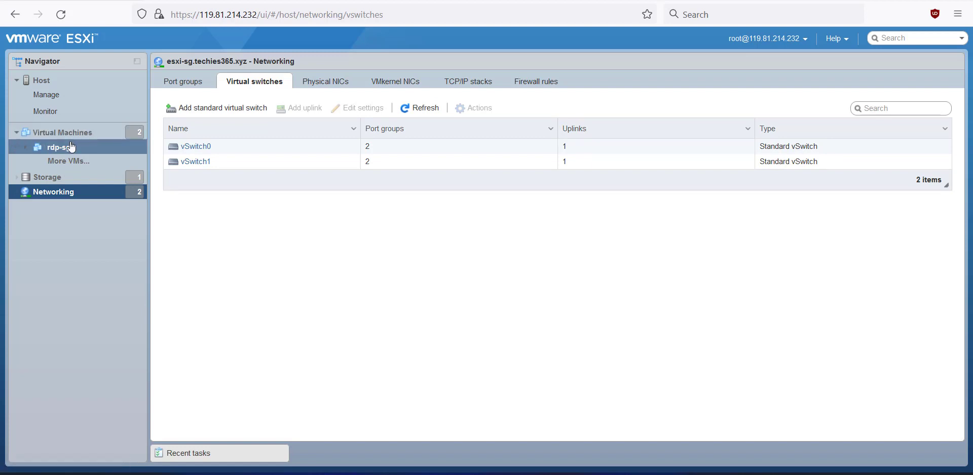
- Add a standard virtual switch named 'pfSense LAN' with Uplink 1 removed
left_click(229, 117)
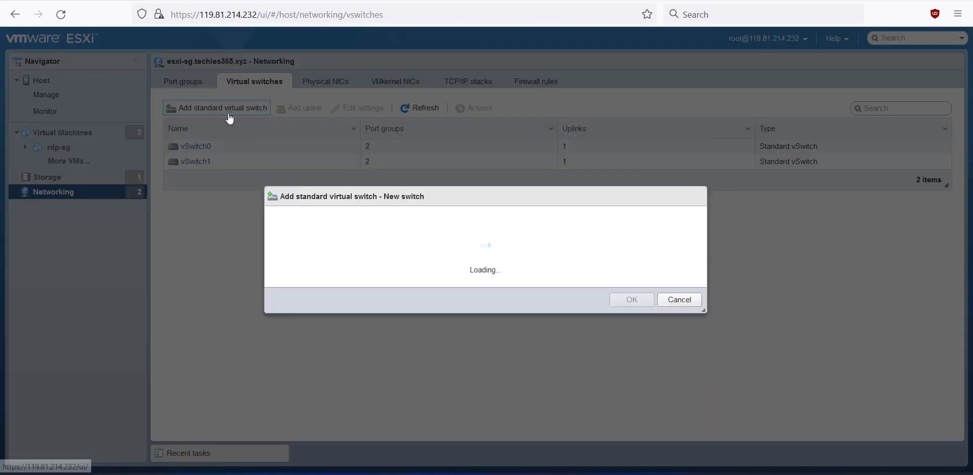
triple_click(471, 200)
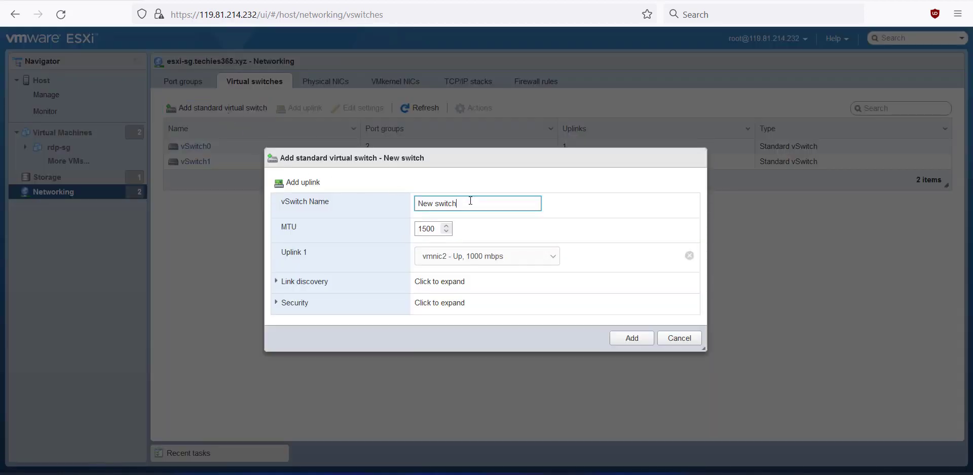
type("pfSense LAN")
left_click(690, 256)
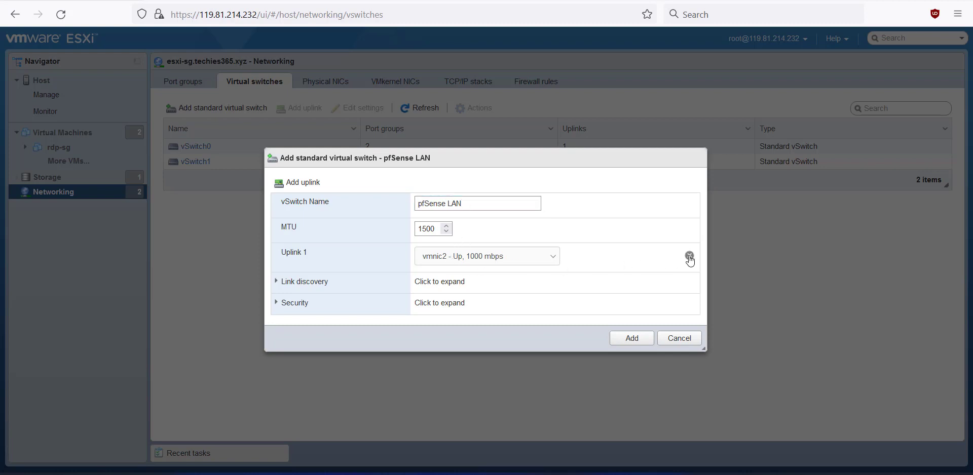
left_click(637, 337)
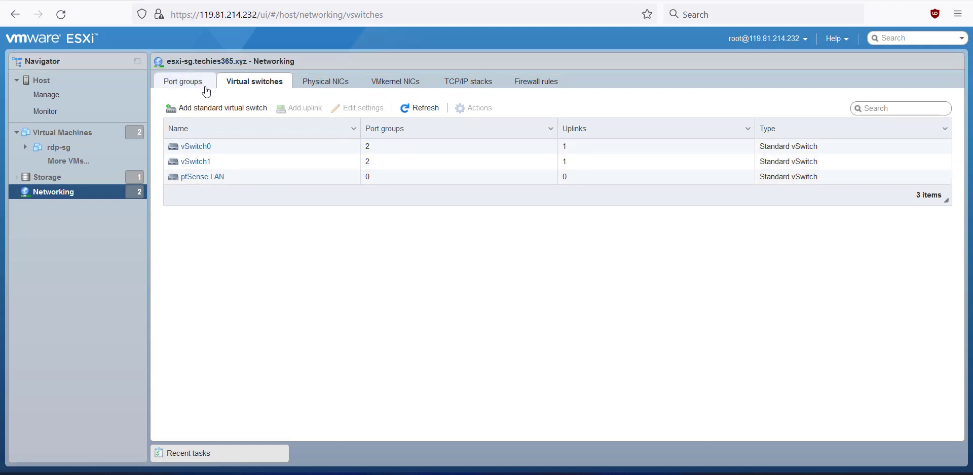
left_click(179, 91)
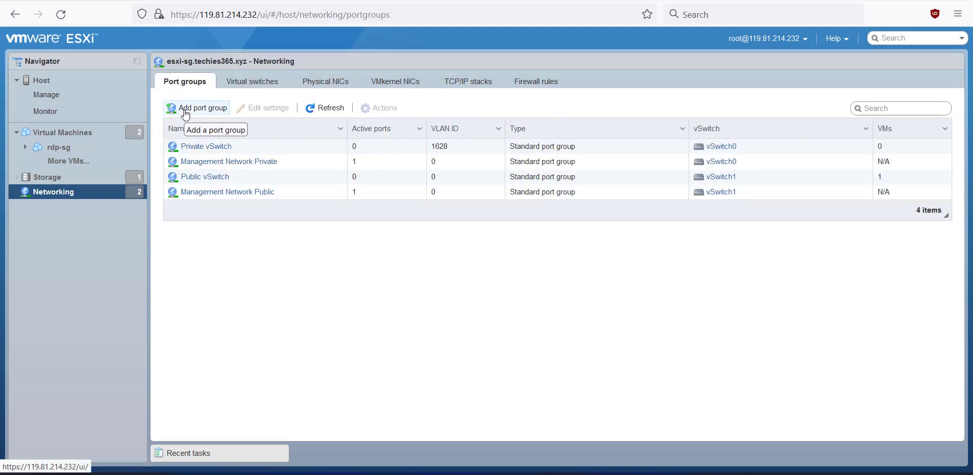
- Create port group 'pfSense LAN' attached to the pfSense LAN virtual switch
left_click(185, 109)
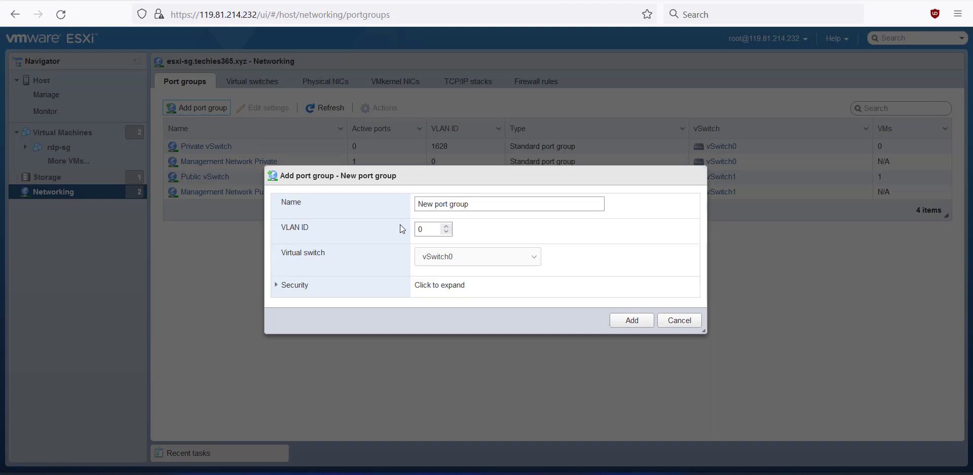
left_click(488, 205)
triple_click(488, 206)
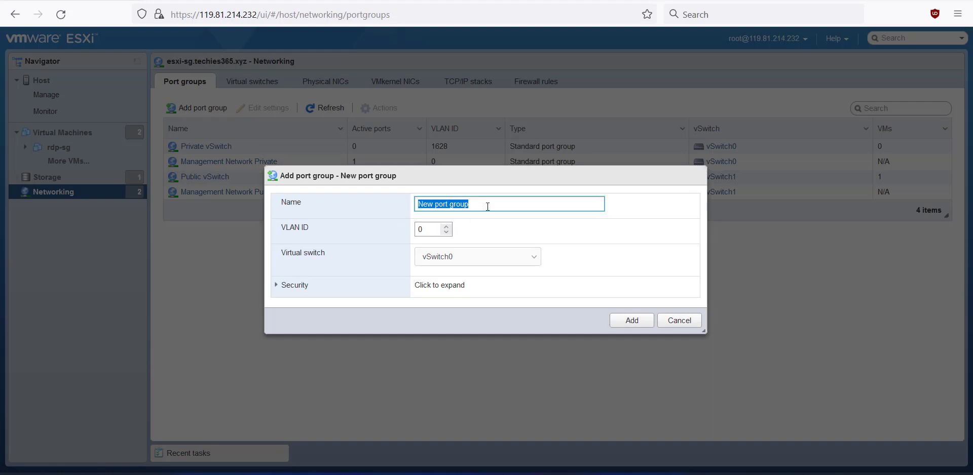
type("pfSense LA")
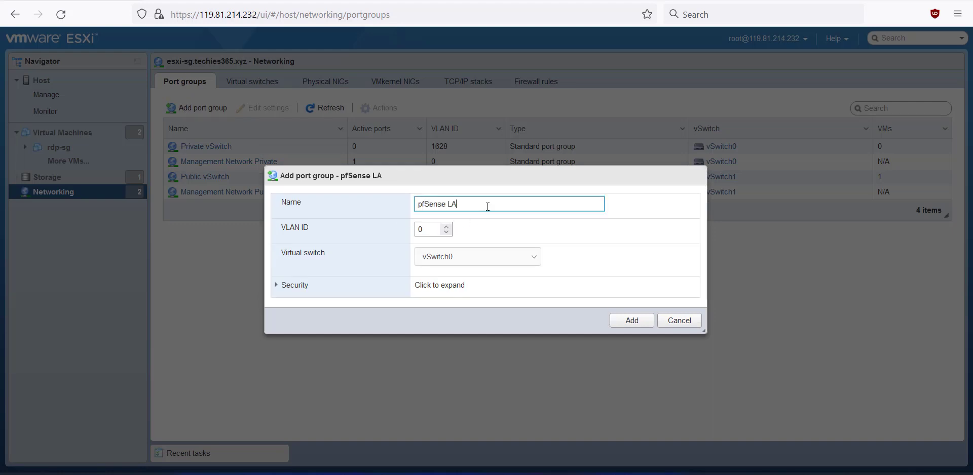
type("N")
left_click(456, 260)
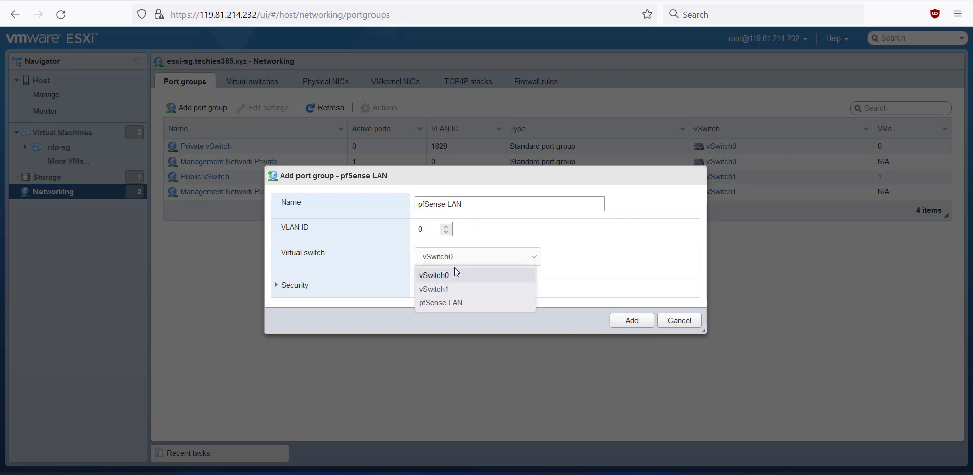
left_click(439, 304)
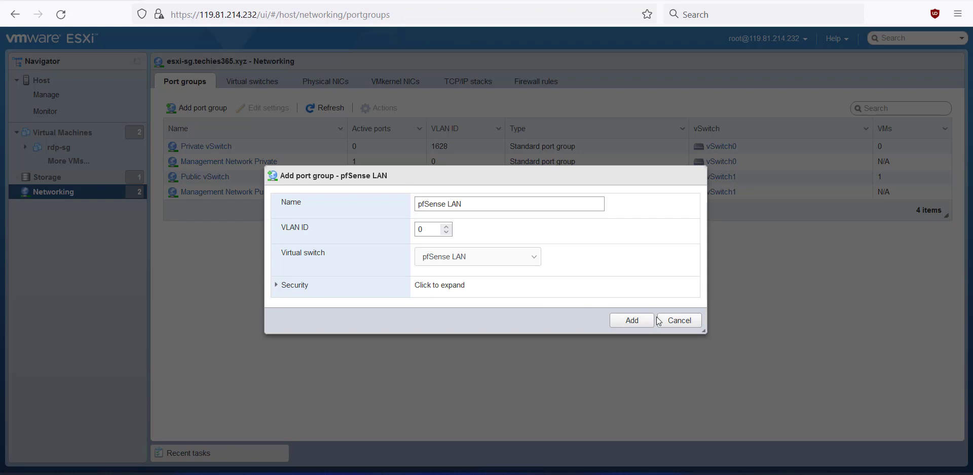
left_click(622, 320)
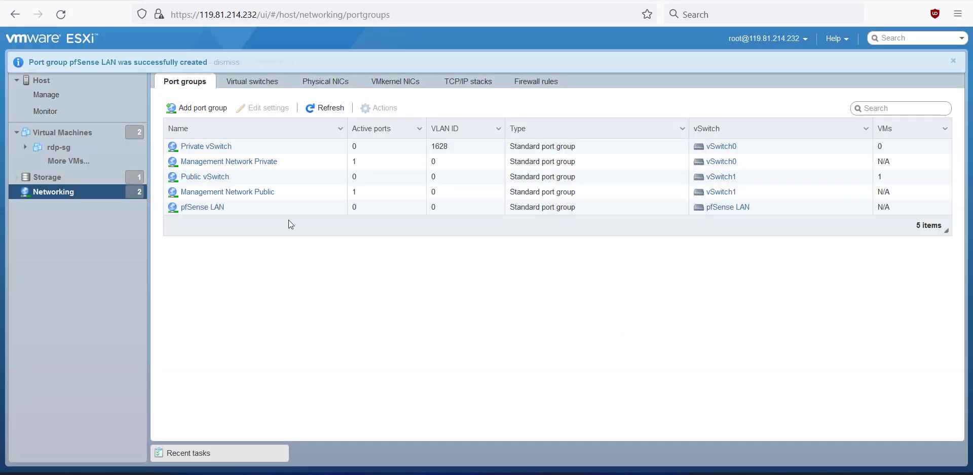
- Open Edit settings for the pfsense virtual machine
left_click(321, 109)
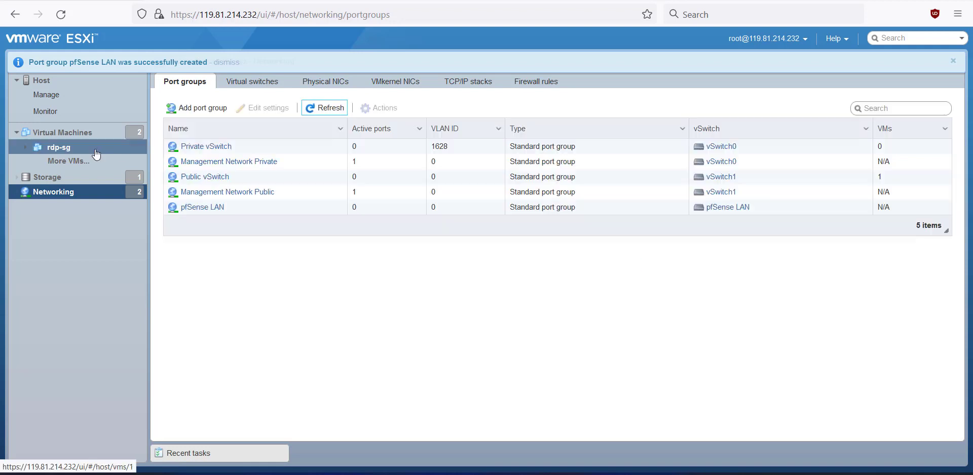
left_click(63, 133)
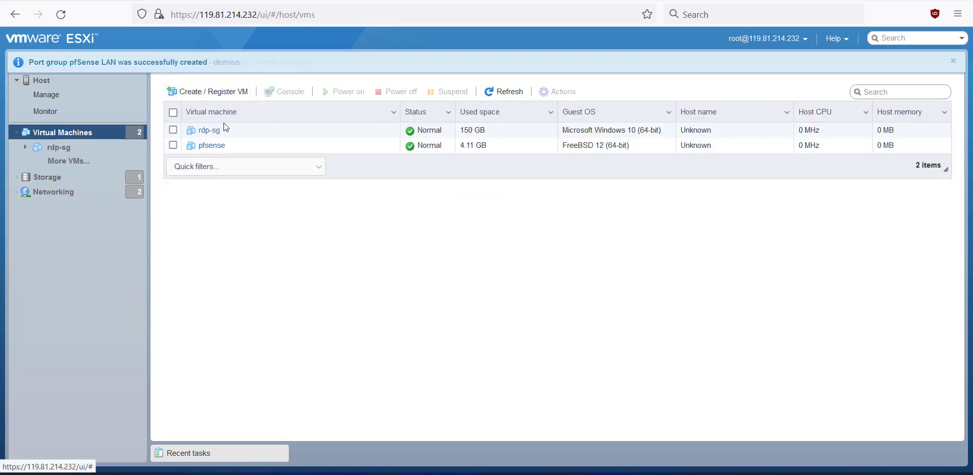
left_click(231, 62)
left_click(173, 146)
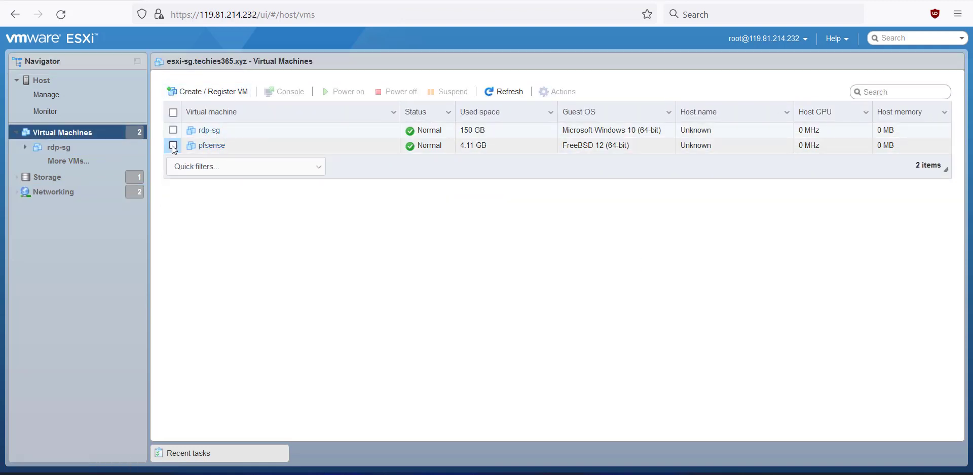
left_click(568, 92)
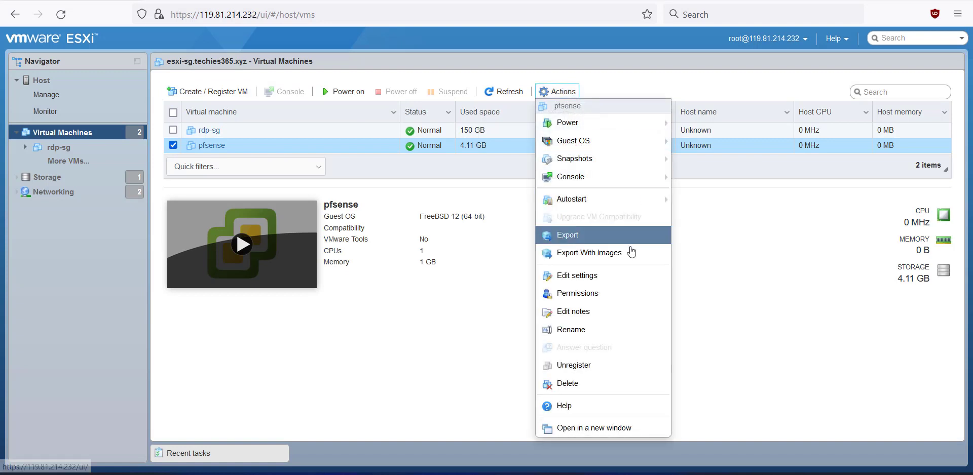
left_click(586, 278)
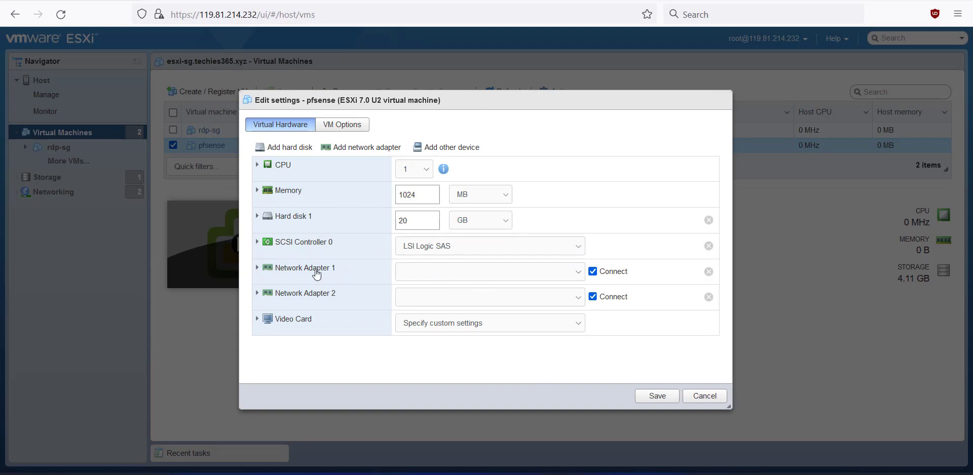
- Connect Network Adapter 1 to Public vSwitch, leaving Network Adapter 2 unchanged
left_click(464, 274)
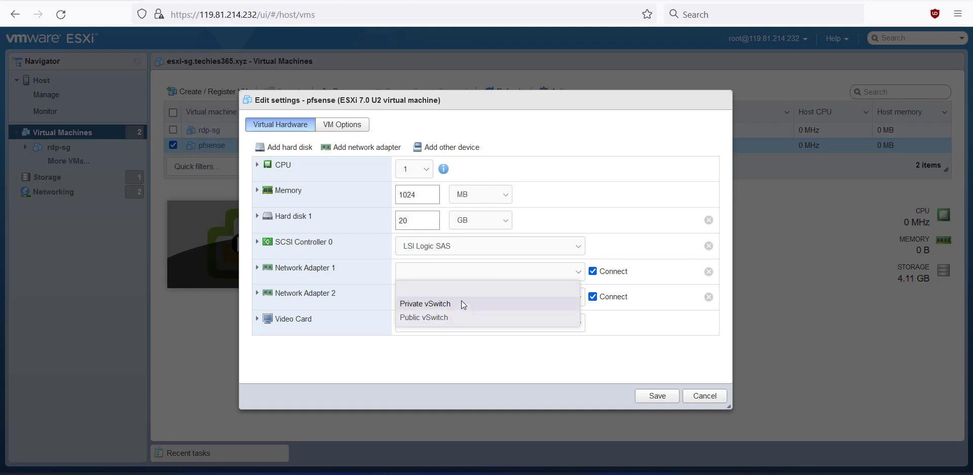
left_click(432, 319)
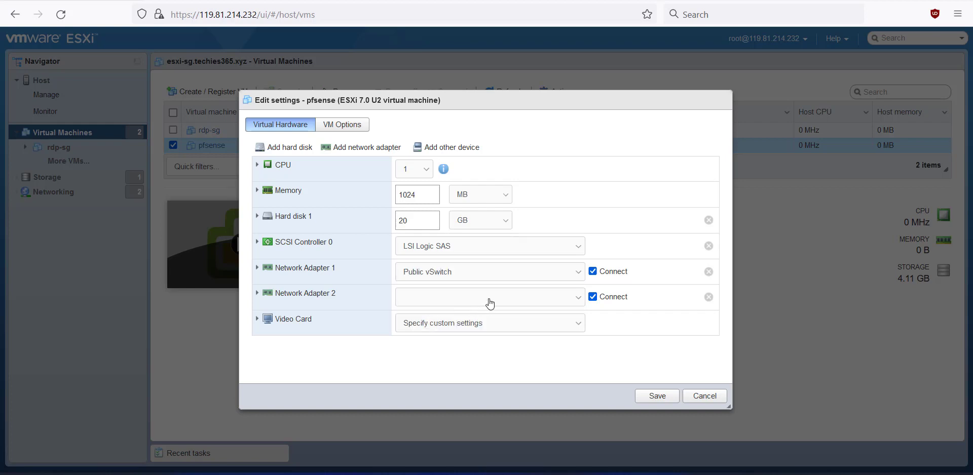
left_click(462, 302)
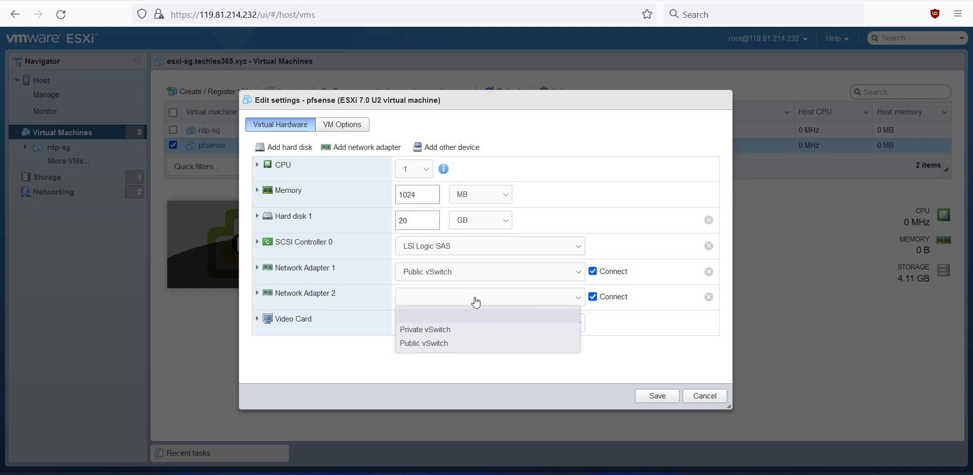
left_click(439, 318)
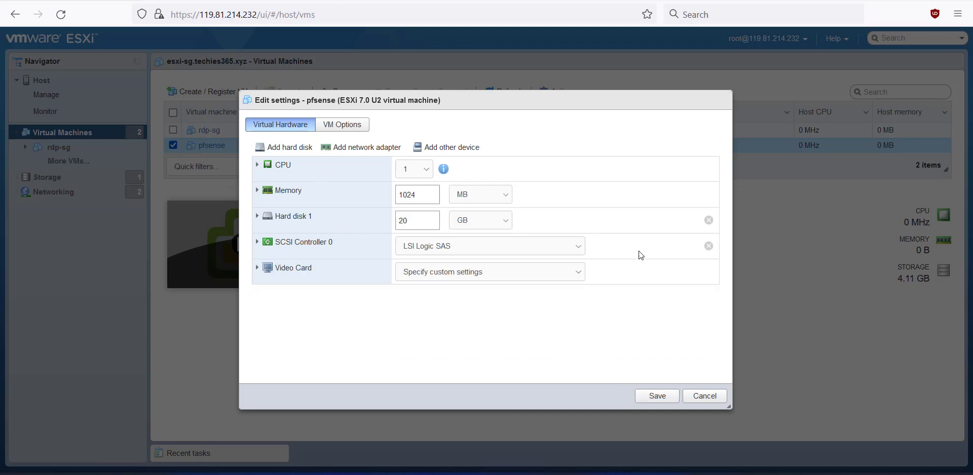
- Add two new network adapters, one on Public vSwitch and one on pfSense LAN
left_click(352, 152)
left_click(352, 150)
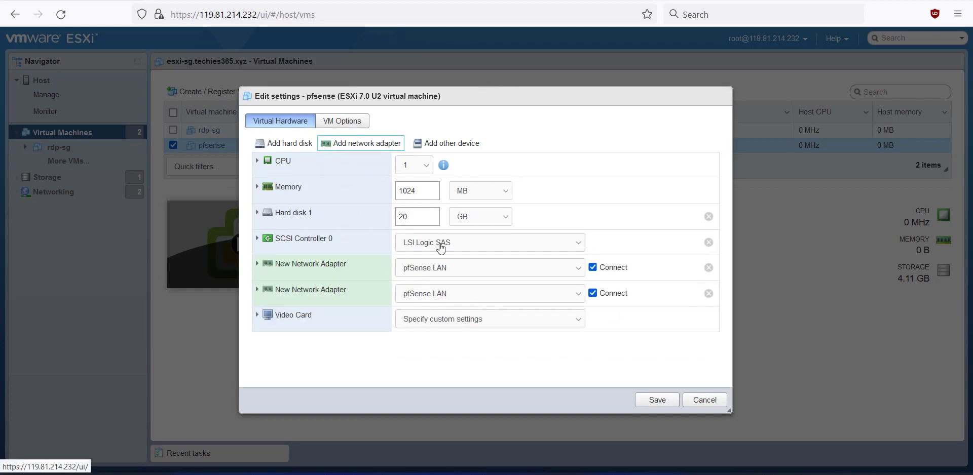
left_click(431, 274)
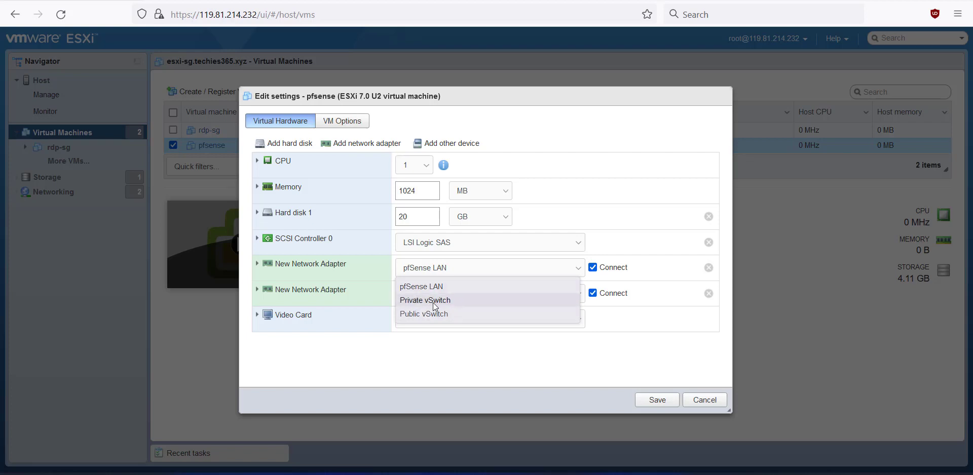
left_click(428, 315)
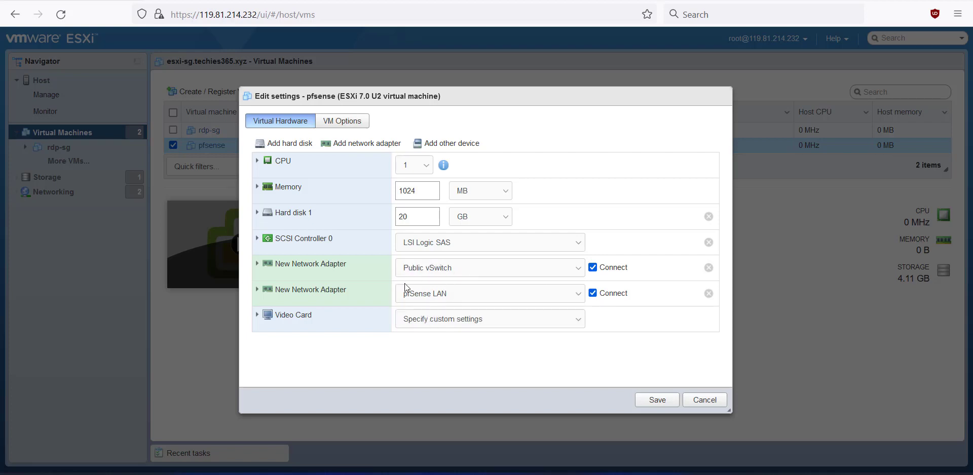
left_click(439, 296)
left_click(445, 315)
- Set both new adapters' type to E1000e and save the pfsense VM settings
left_click(262, 273)
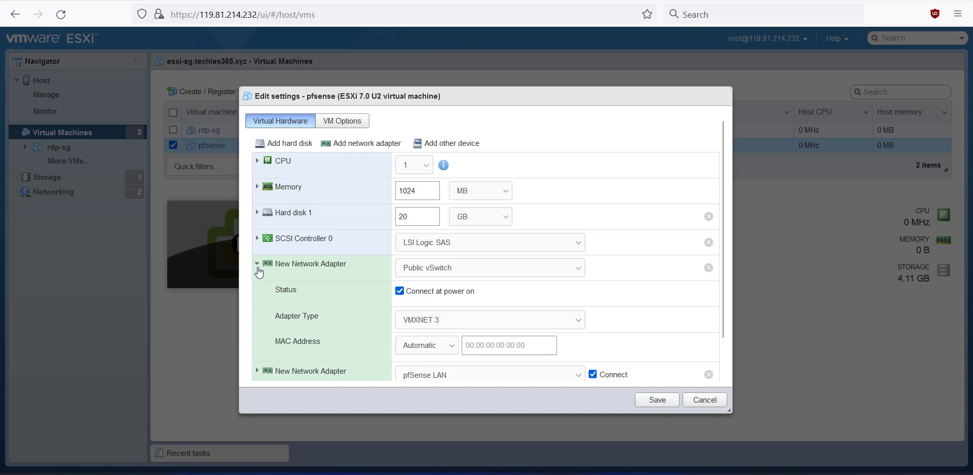
left_click(456, 327)
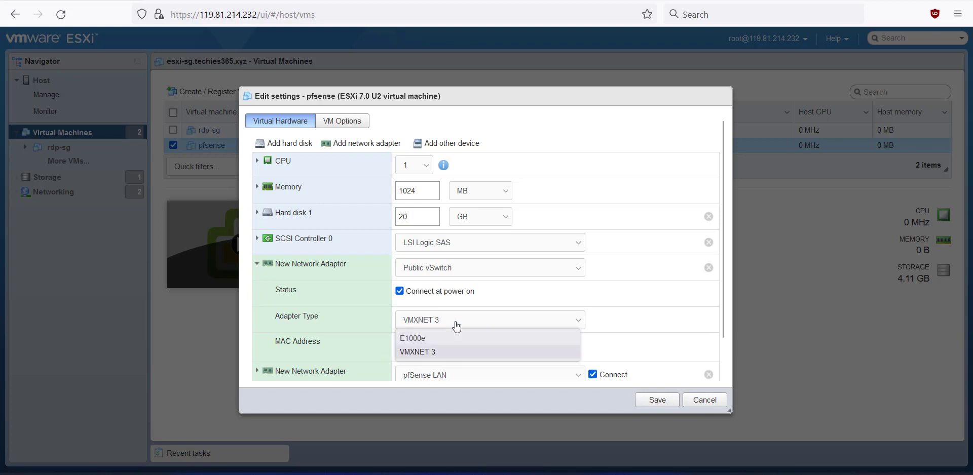
left_click(418, 338)
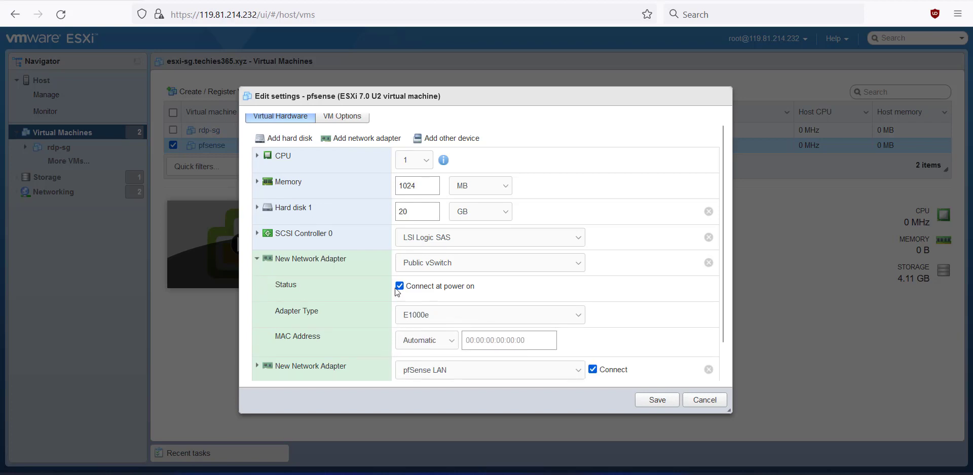
scroll(292, 266, "down", 1)
left_click(258, 226)
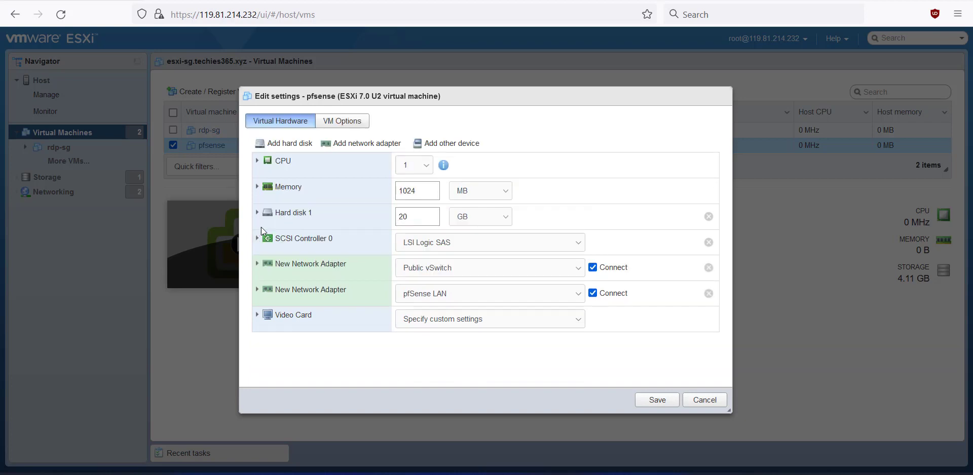
left_click(258, 292)
left_click(428, 349)
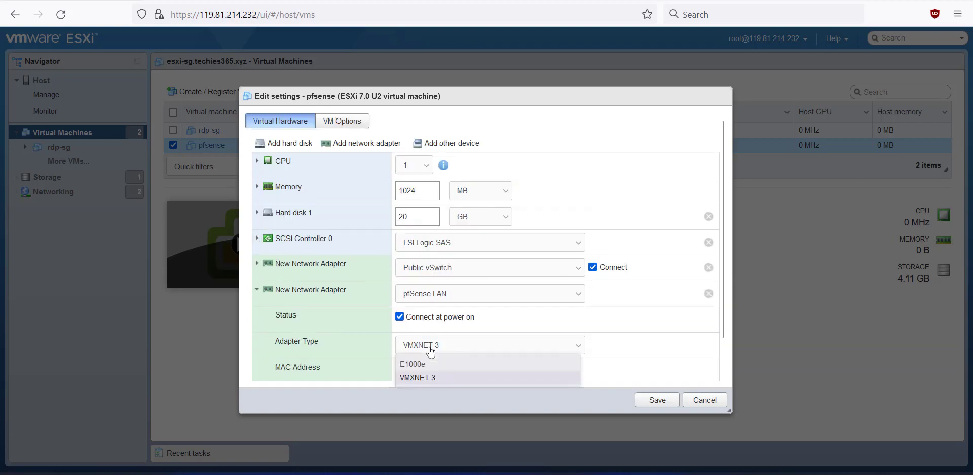
left_click(431, 364)
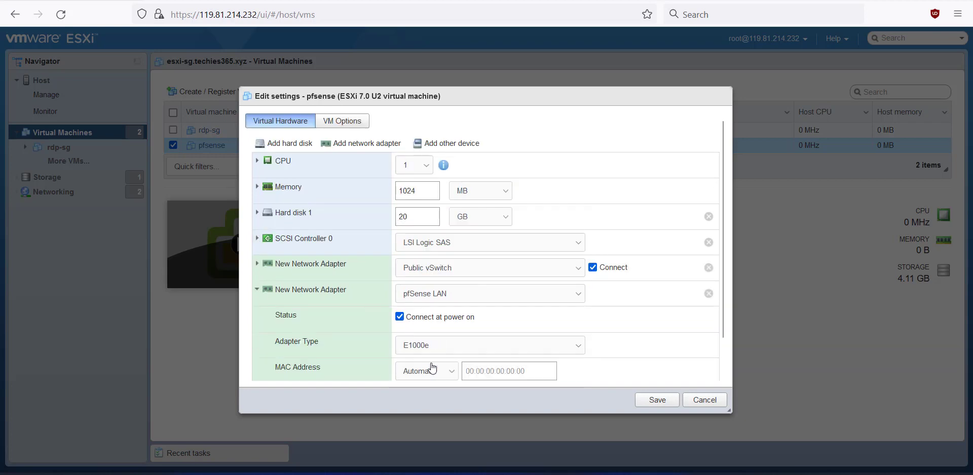
left_click(258, 290)
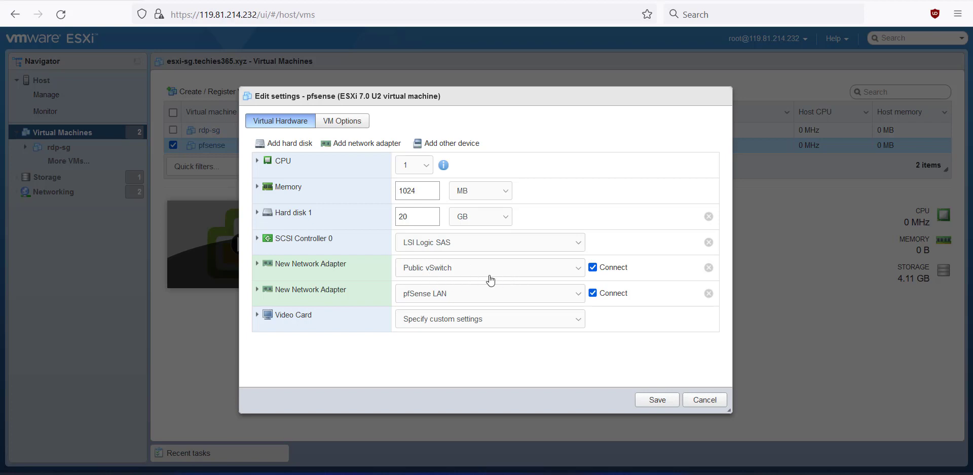
left_click(655, 401)
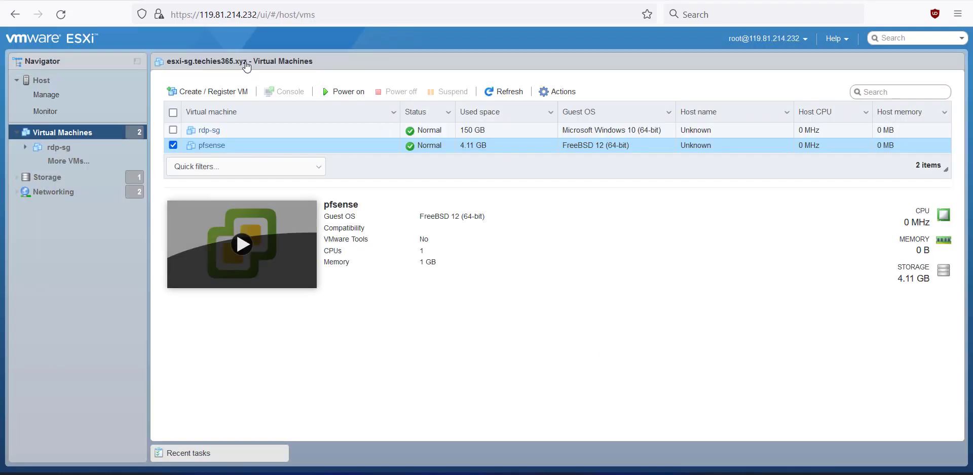
- Reopen the pfsense VM settings and cancel without changes
left_click(557, 91)
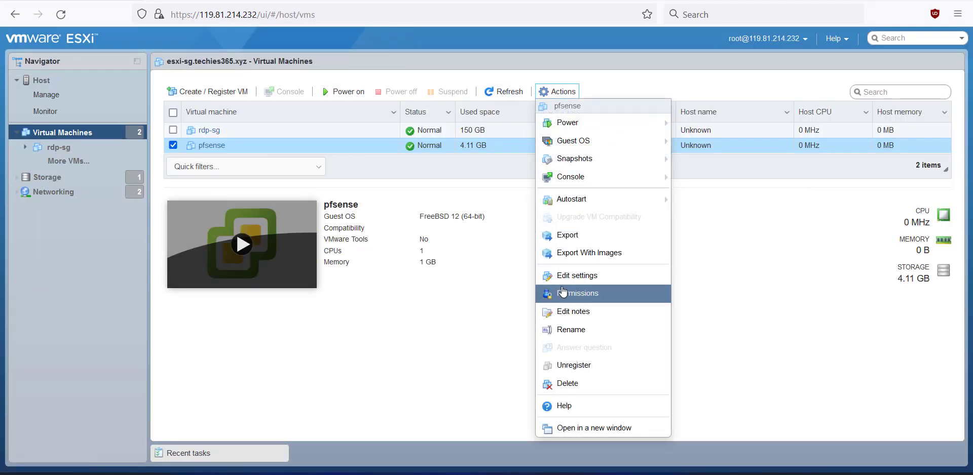
left_click(575, 276)
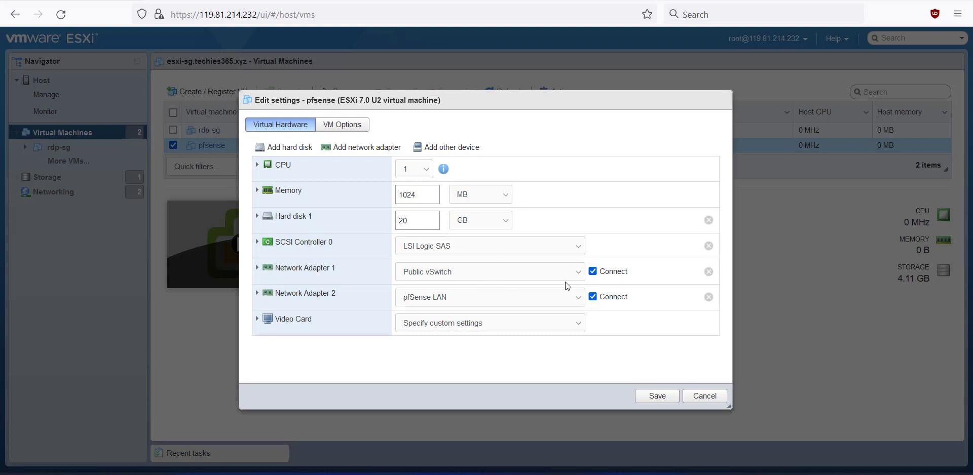
left_click(705, 395)
- Power on pfsense, confirm its console boots to the pfSense menu, then refresh the VM list
left_click(342, 91)
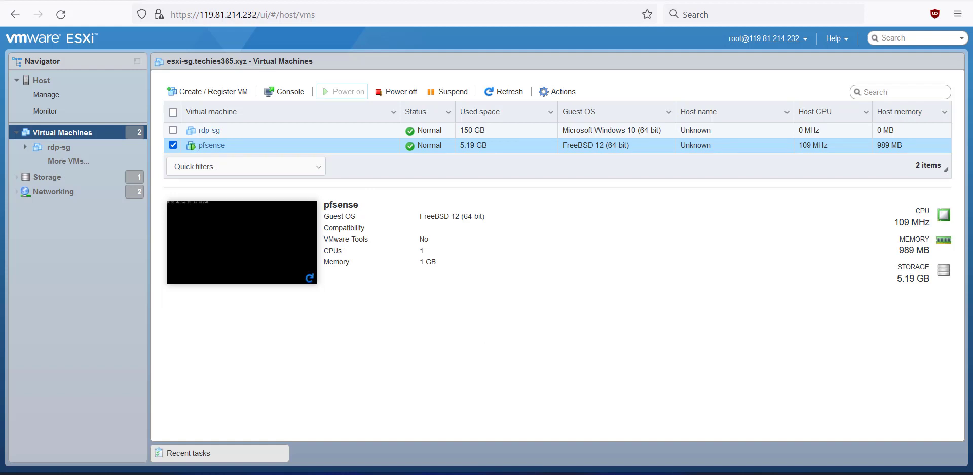
left_click(278, 261)
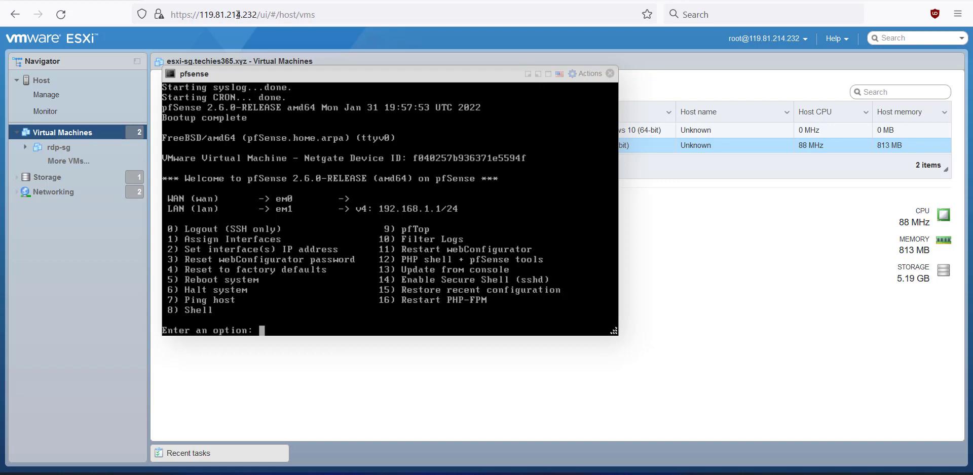
left_click(610, 75)
left_click(506, 92)
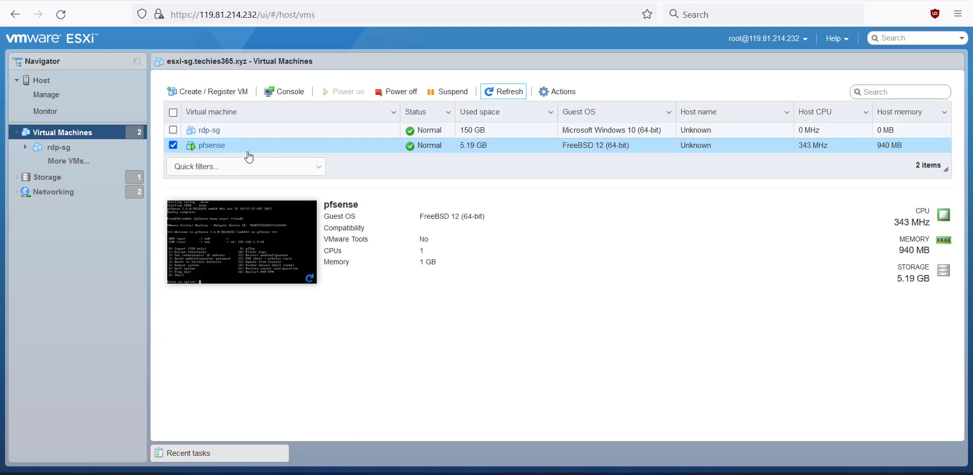
- In rdp-sg's settings, connect Network Adapter 1 to pfSense LAN
left_click(312, 133)
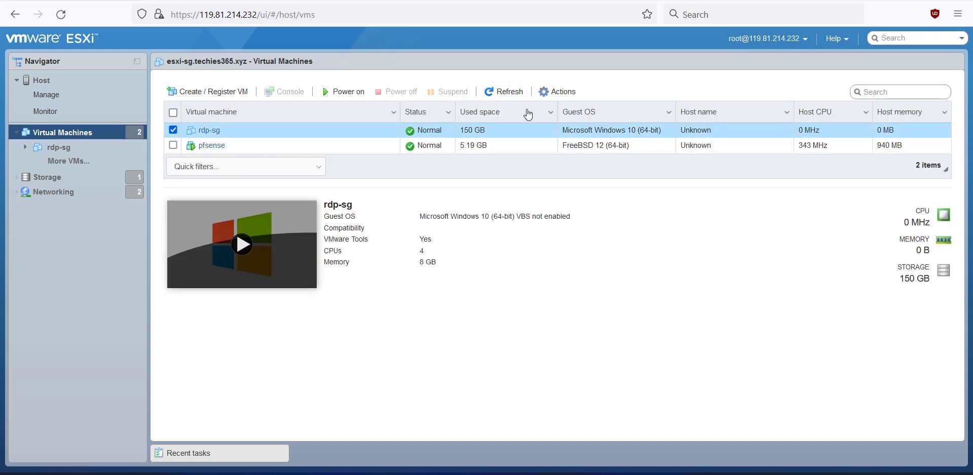
left_click(552, 91)
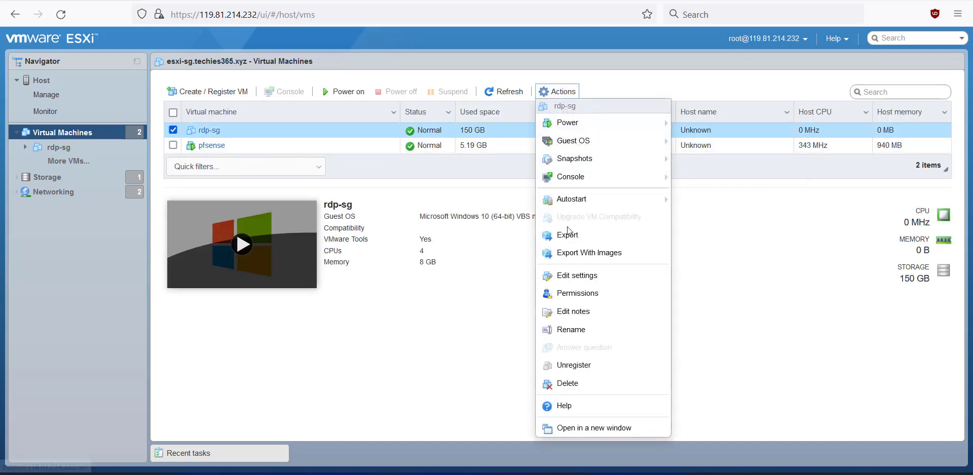
left_click(573, 277)
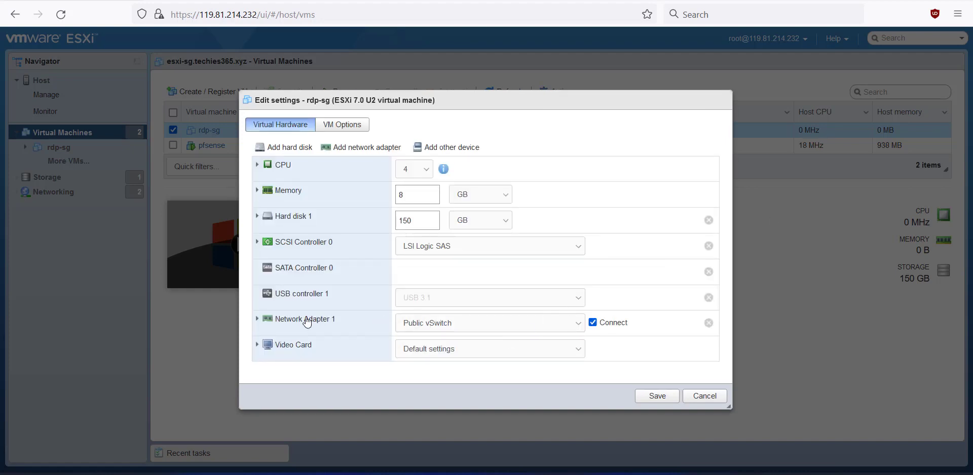
left_click(440, 328)
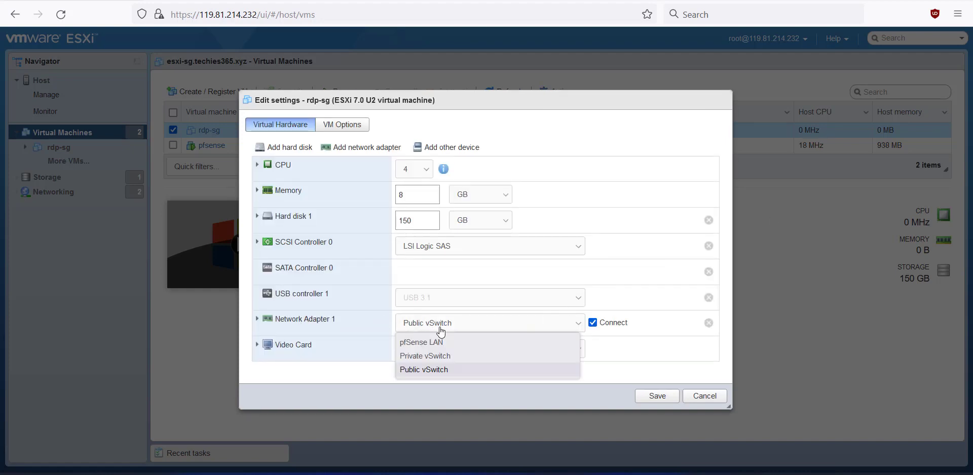
left_click(418, 345)
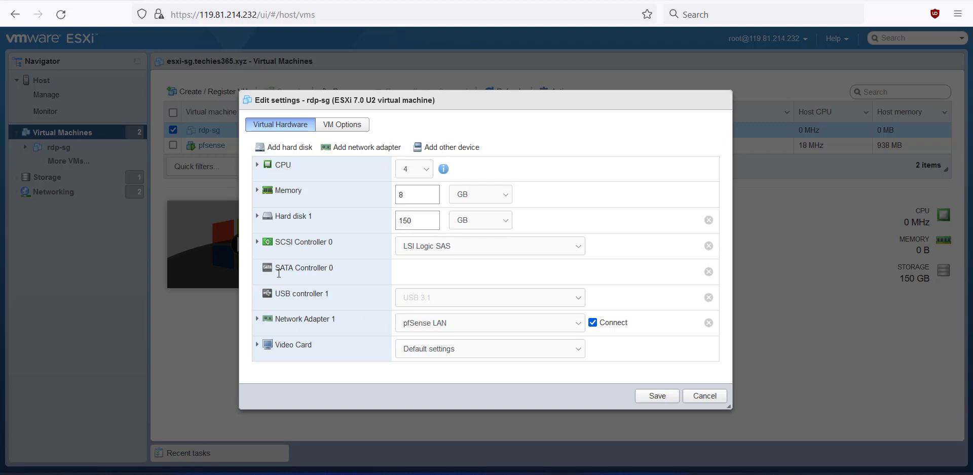
- Expand Network Adapter 1 and copy its MAC address
left_click(258, 322)
scroll(355, 319, "down", 2)
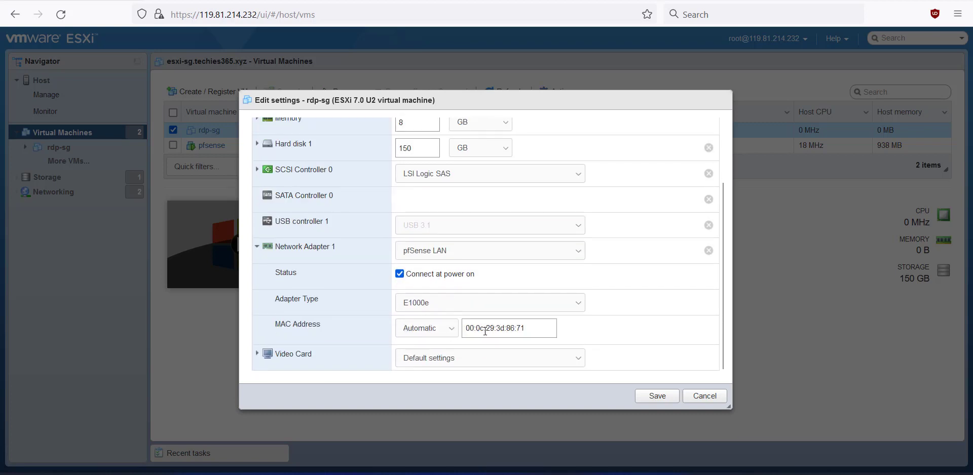
double_click(531, 329)
triple_click(531, 329)
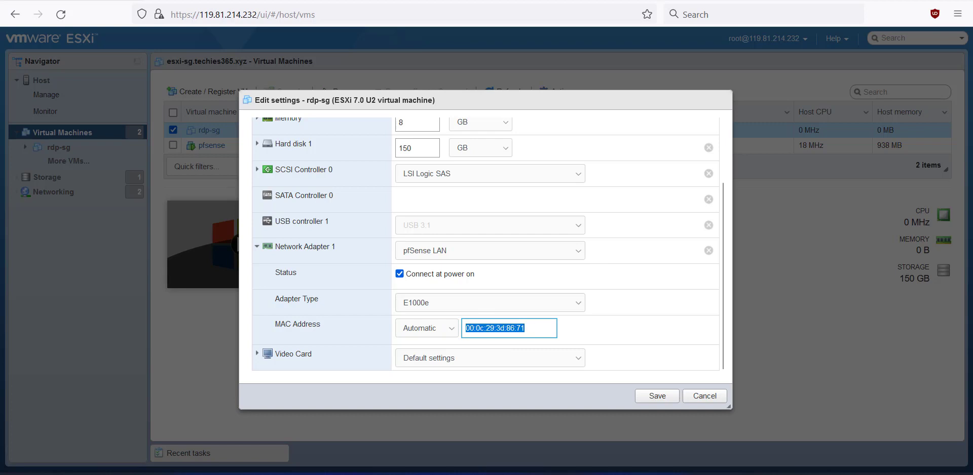
key("alt+Tab")
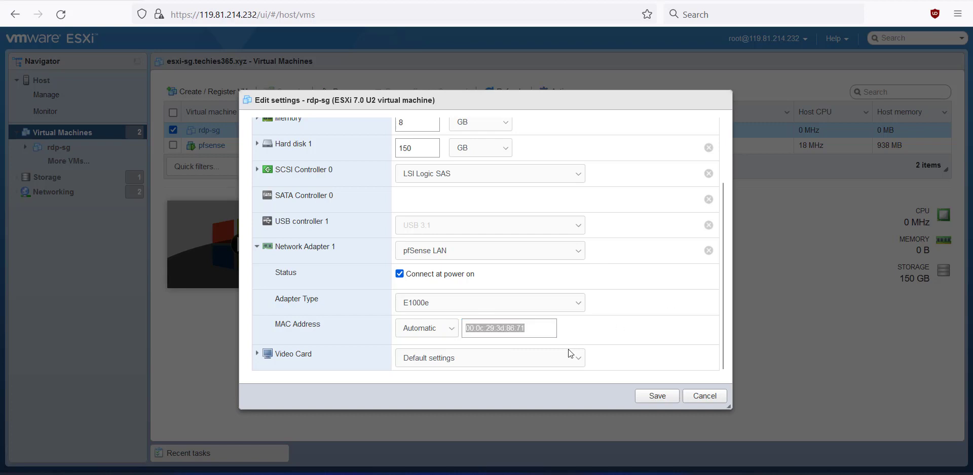
- Save rdp-sg's settings, power it on, and open its console from the refreshed thumbnail
left_click(639, 397)
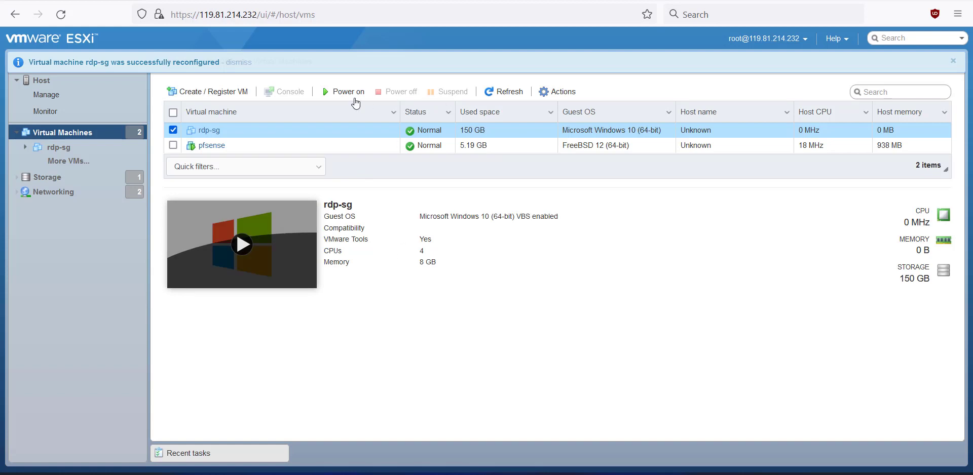
left_click(347, 92)
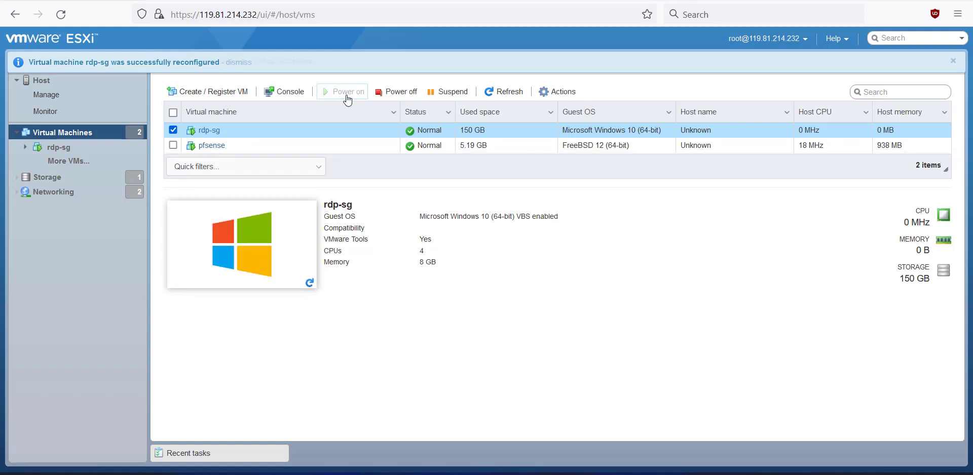
left_click(310, 282)
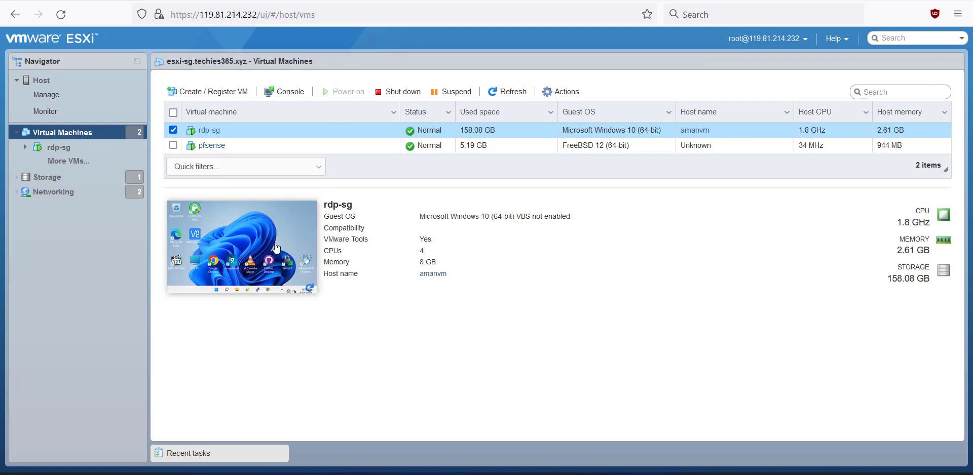
left_click(266, 229)
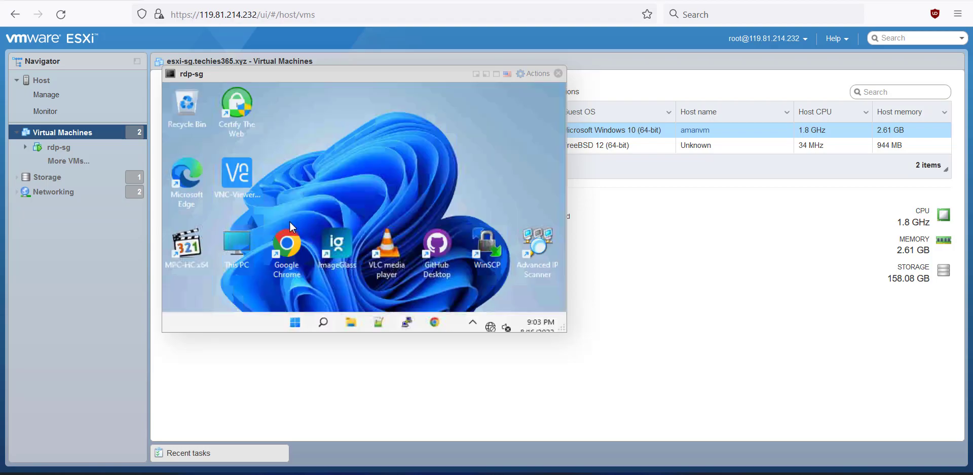
- Make the console full screen and open Windows' list of network adapters
left_click(496, 74)
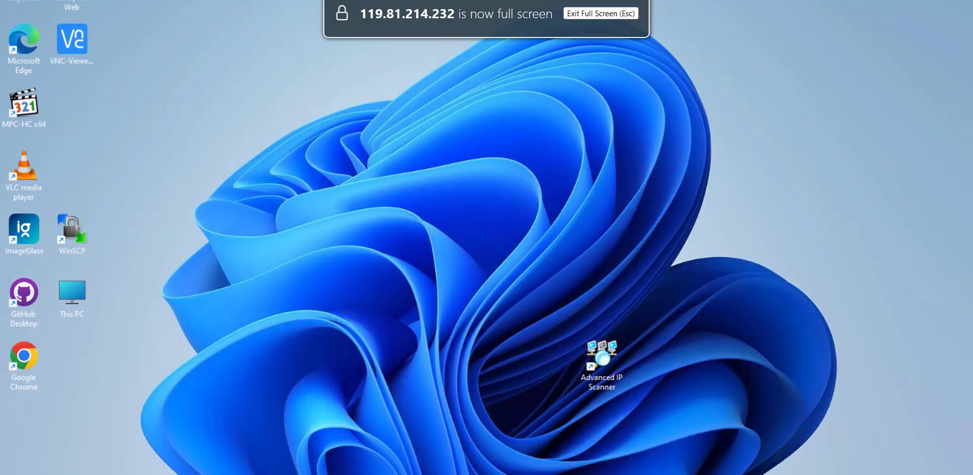
left_click(880, 465)
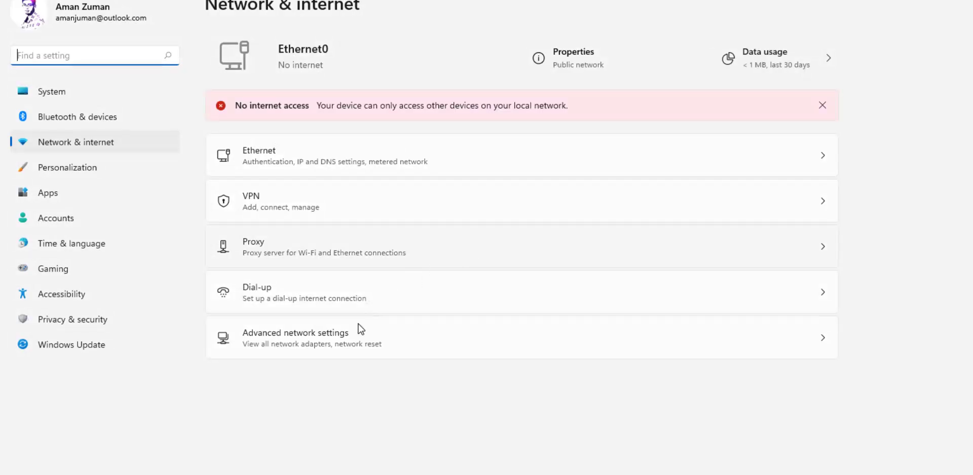
left_click(336, 349)
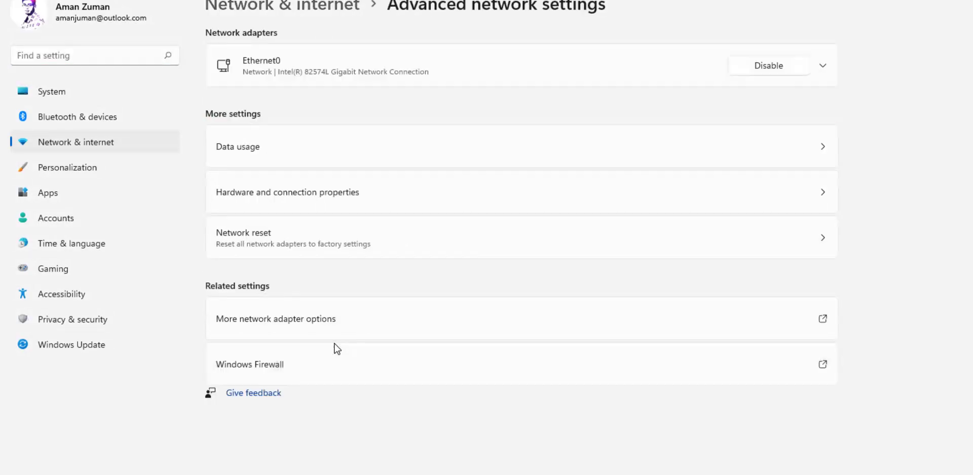
left_click(298, 327)
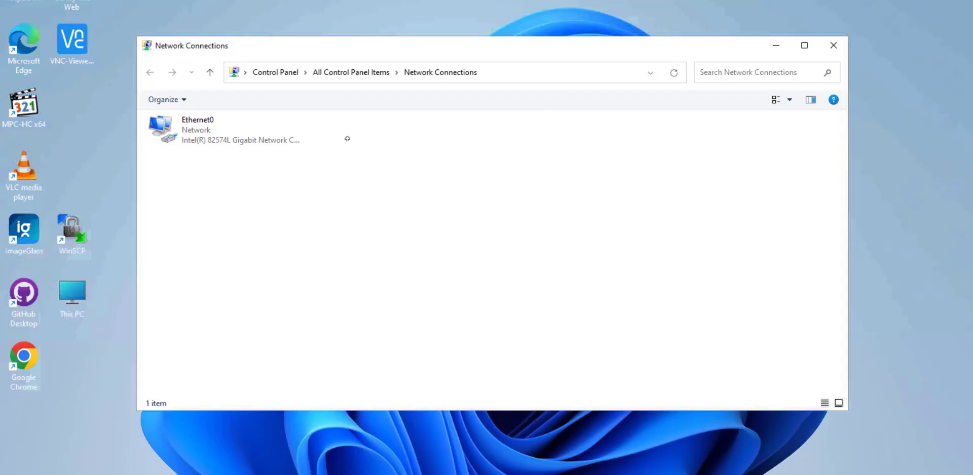
- Check Ethernet0's status and details, which show no network access, then close them
right_click(207, 139)
left_click(247, 163)
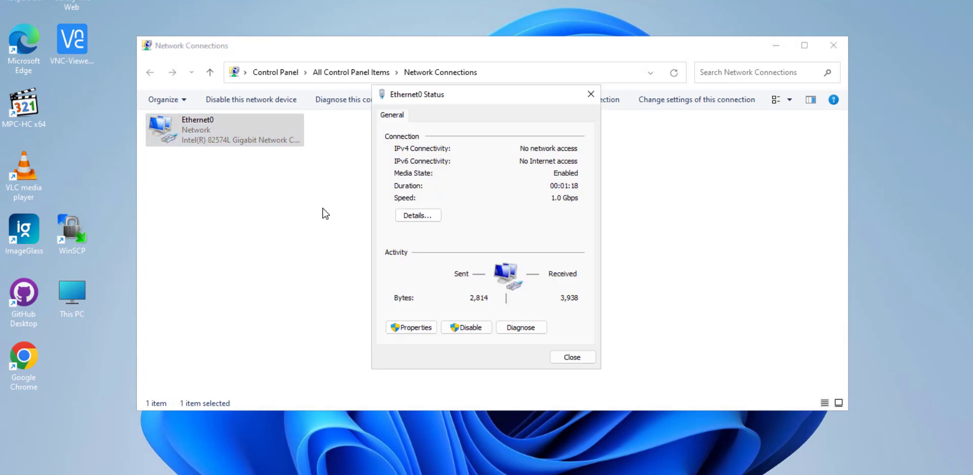
left_click(415, 216)
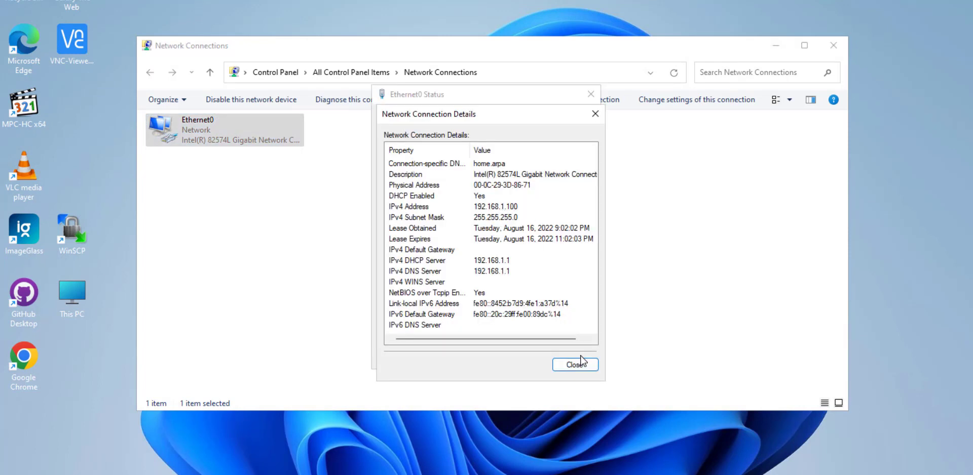
left_click(581, 364)
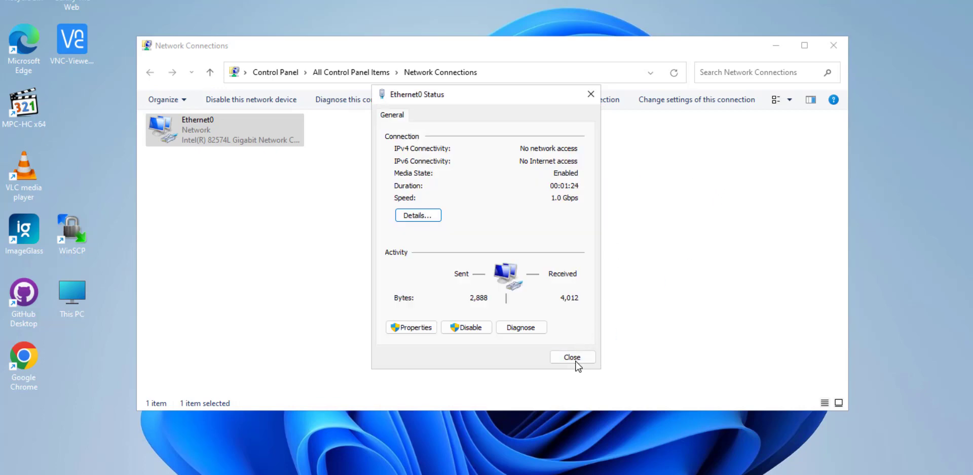
left_click(575, 362)
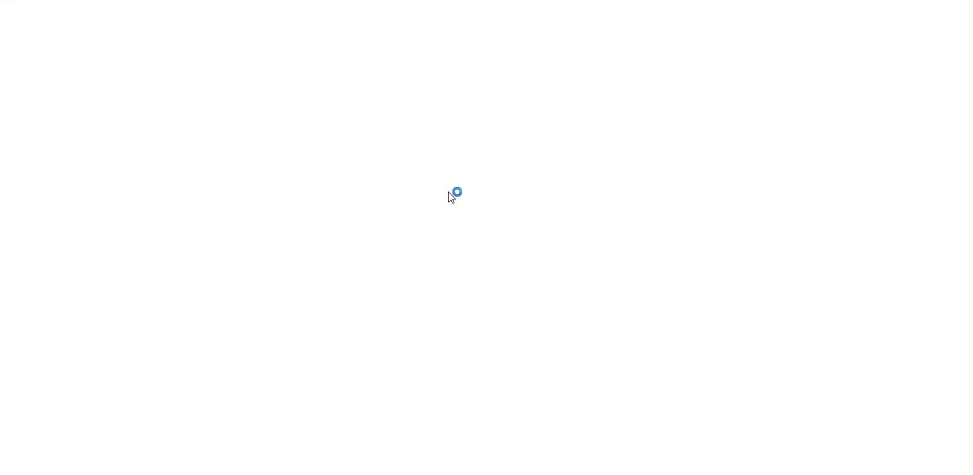
- Load 192.168.1.1 in Chrome and proceed past the certificate warning
type("1")
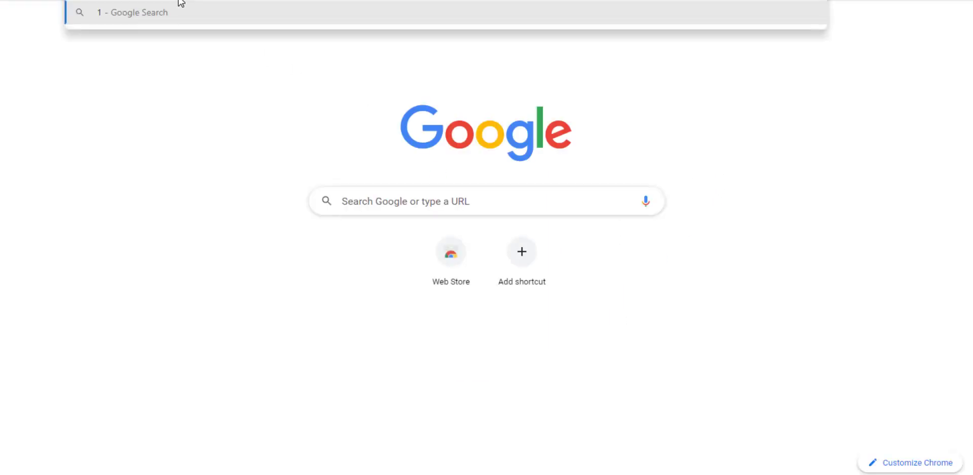
type("92.168.1.1")
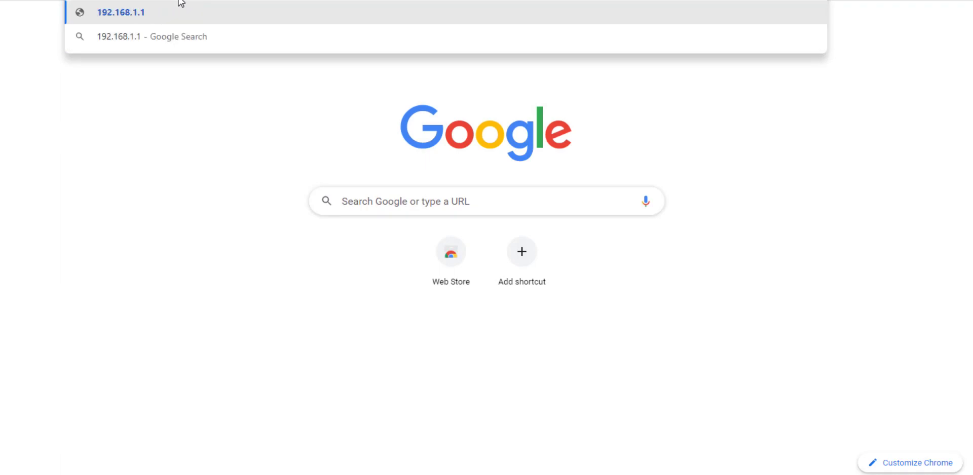
key("Return")
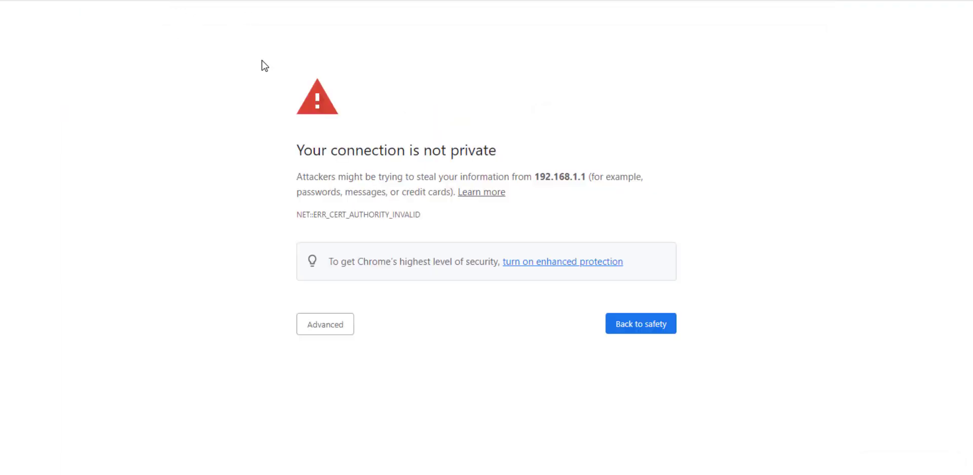
left_click(319, 324)
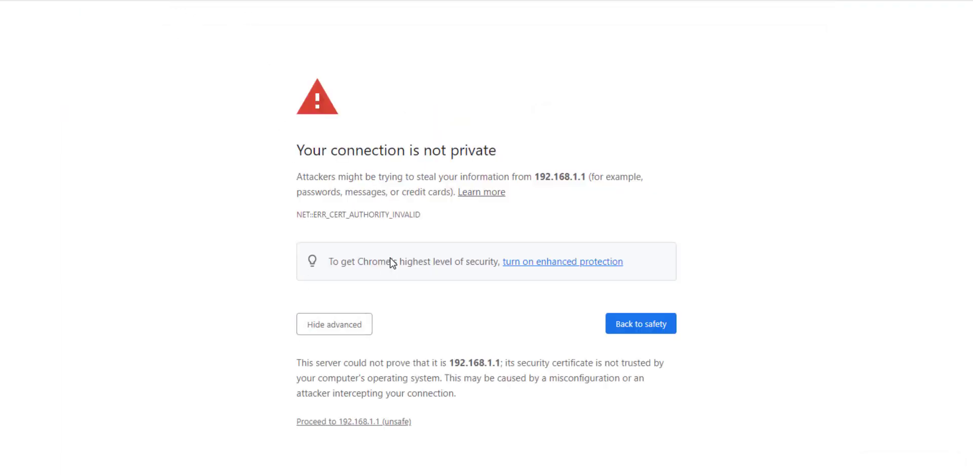
left_click(374, 421)
- Sign in to pfSense as admin with the account password
left_click(443, 195)
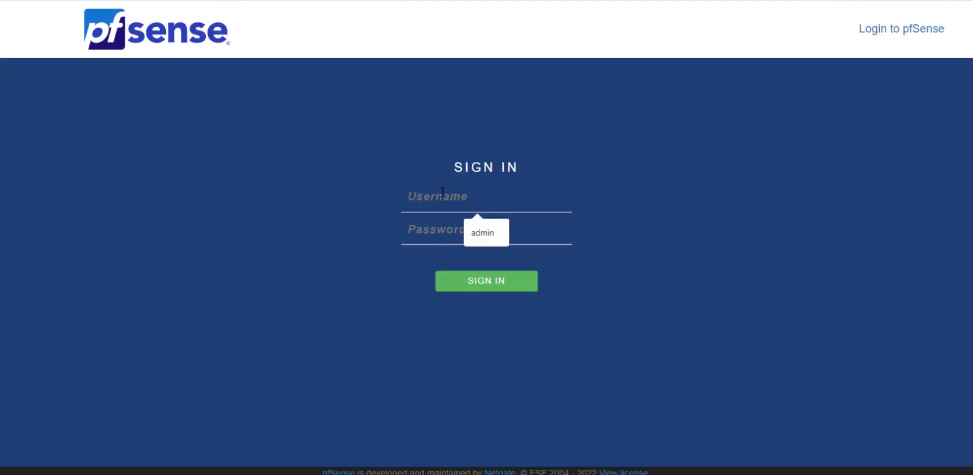
type("admin")
key("Tab")
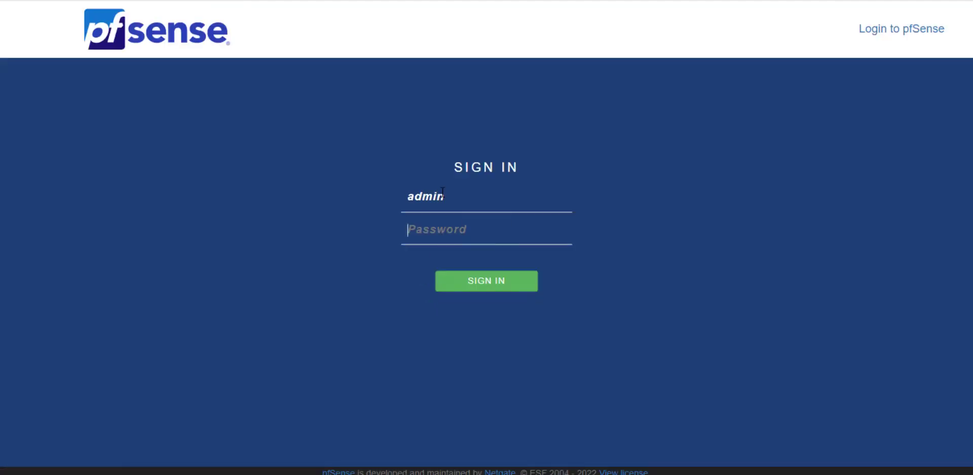
type("pfsense")
key("Return")
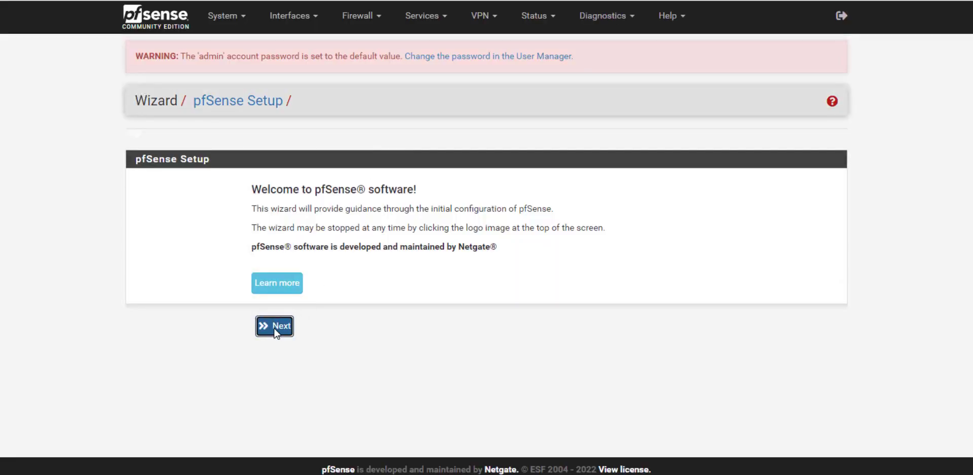
- Advance to General Information and set the domain to techies365.xyz
left_click(276, 327)
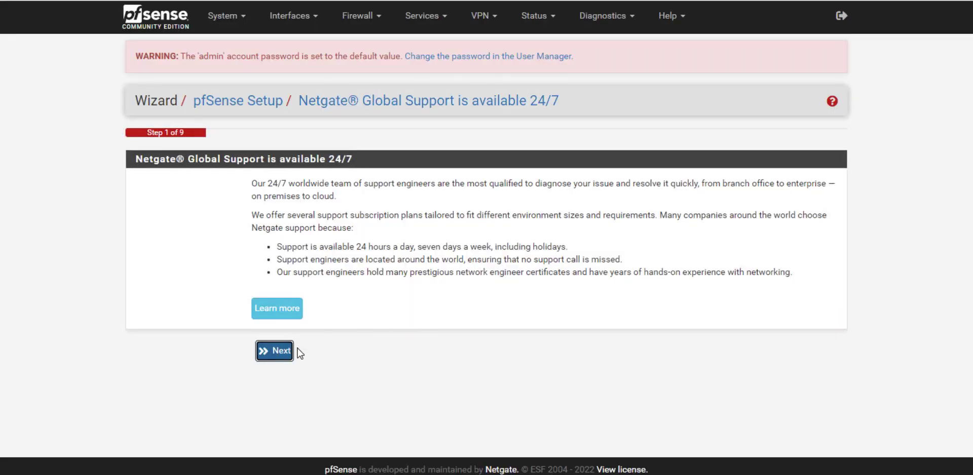
key("Return")
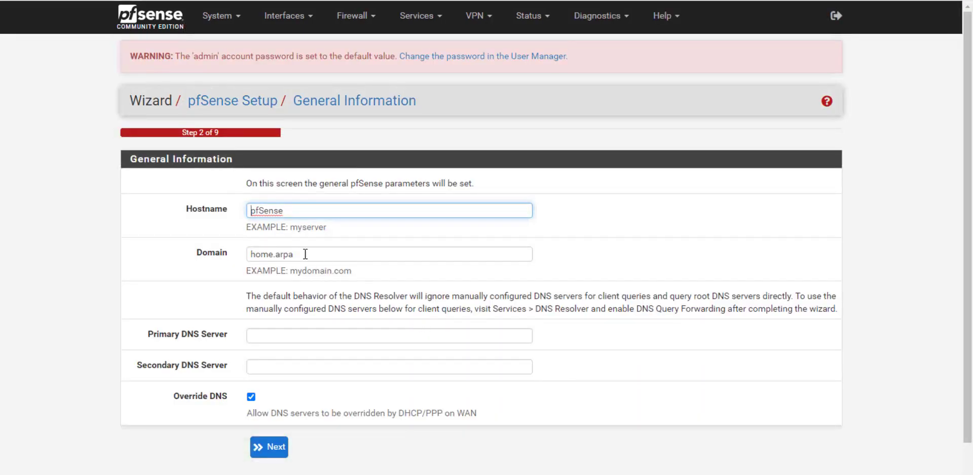
triple_click(305, 254)
type("tech")
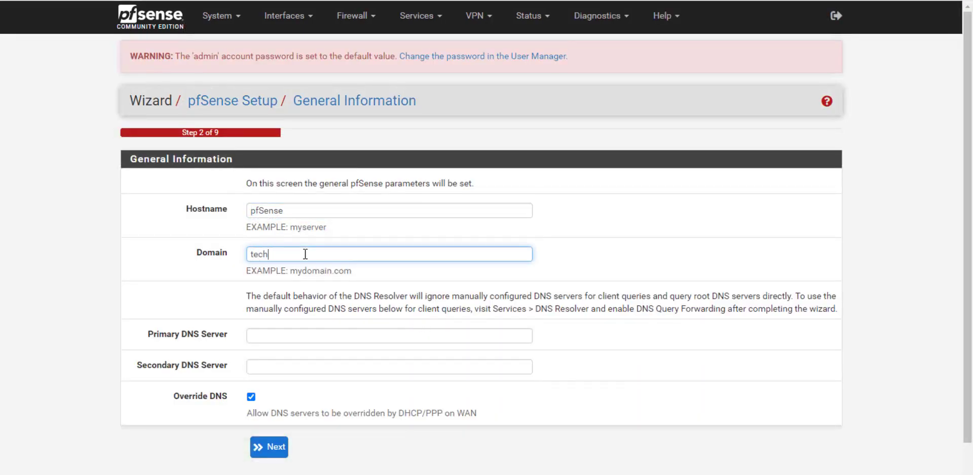
type("ies365.xyz")
- Set DNS servers 1.1.1.1 and 1.0.0.1 and disable DNS override
left_click(274, 337)
type("1.1..1.1")
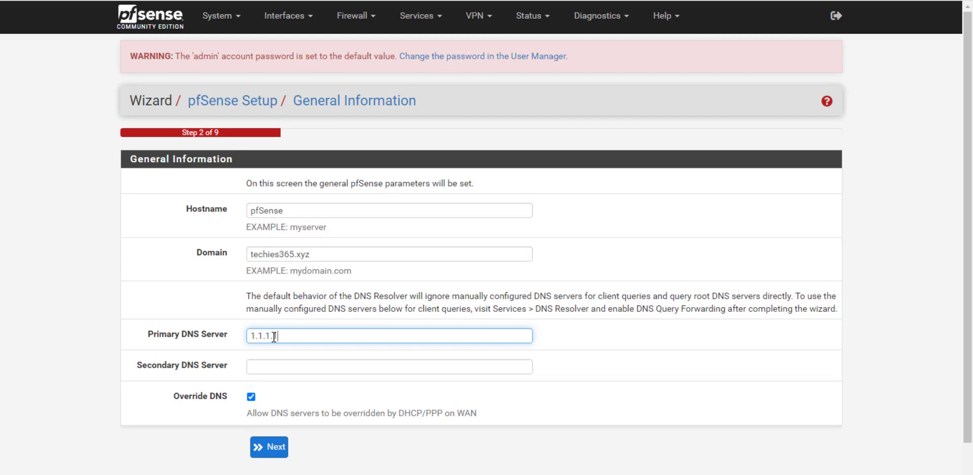
key("Tab")
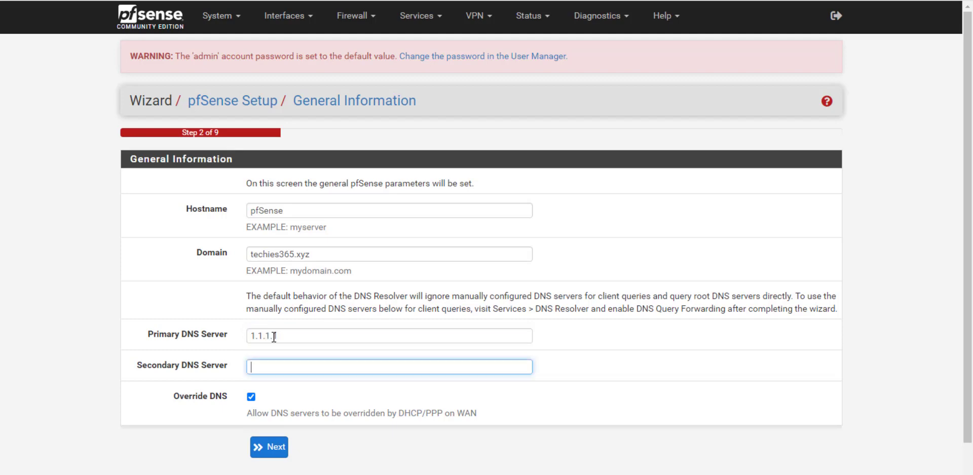
type("1.0.0.1")
left_click(251, 397)
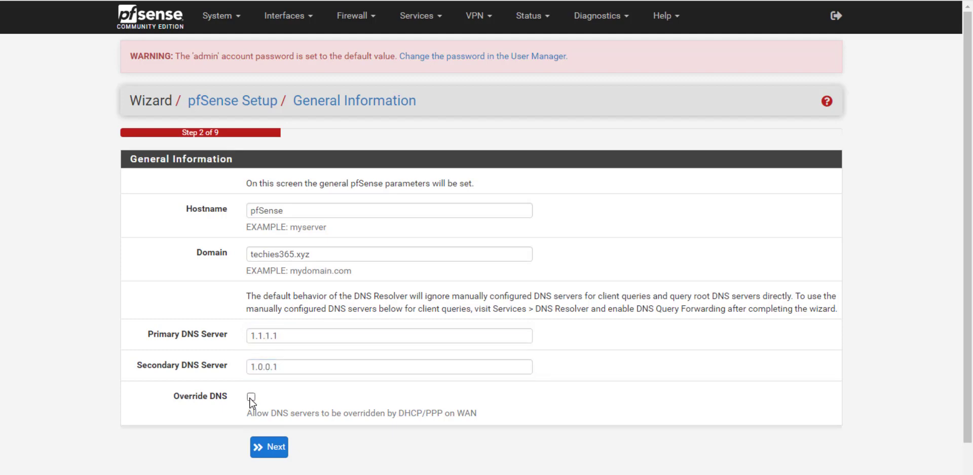
left_click(272, 448)
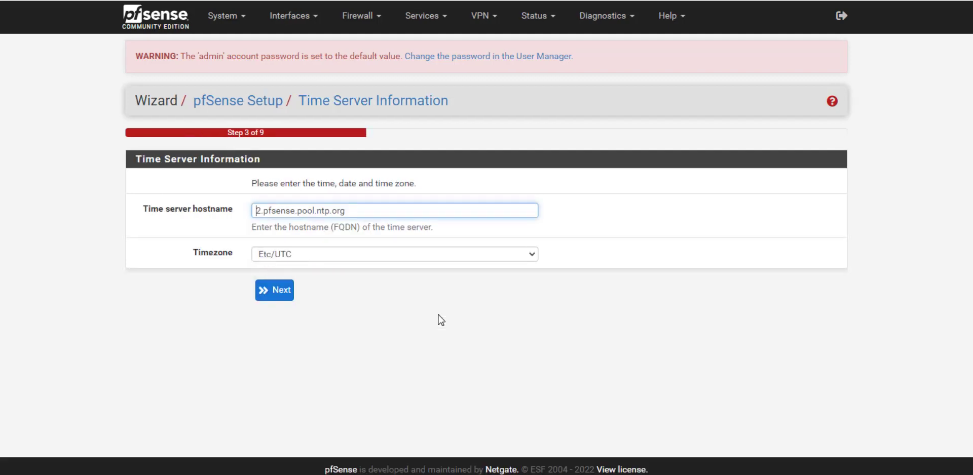
- Keep the default time settings and make the WAN Static with IP 119.81.214.231/28
left_click(273, 290)
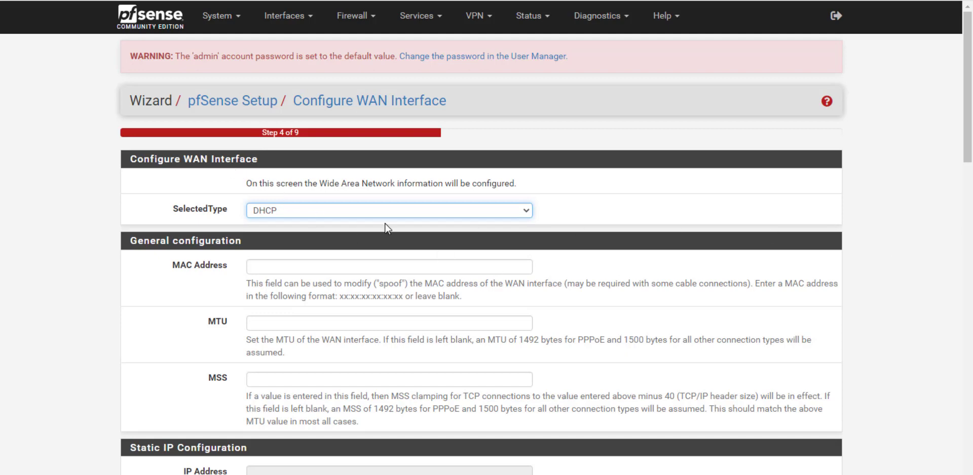
left_click(289, 218)
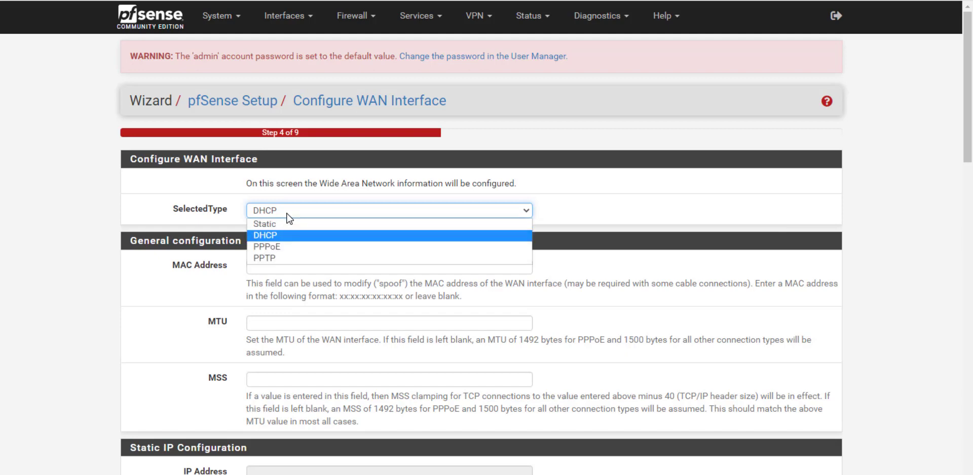
left_click(273, 224)
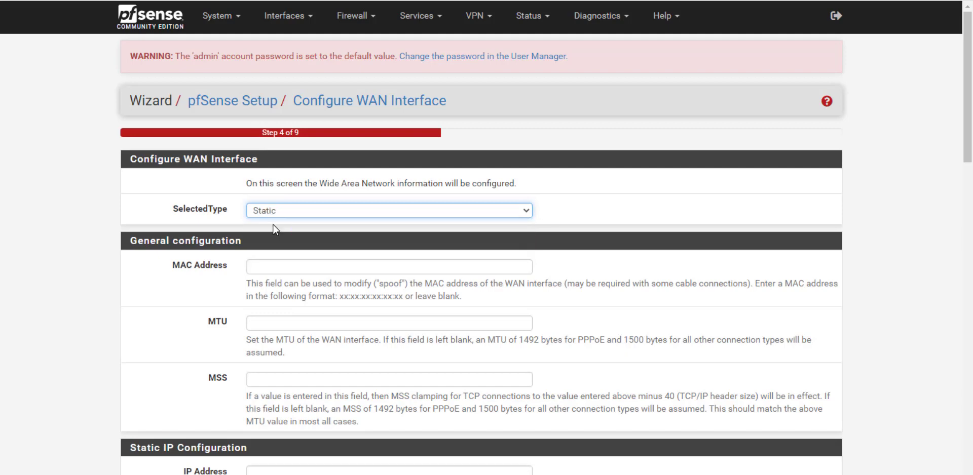
left_click(196, 278)
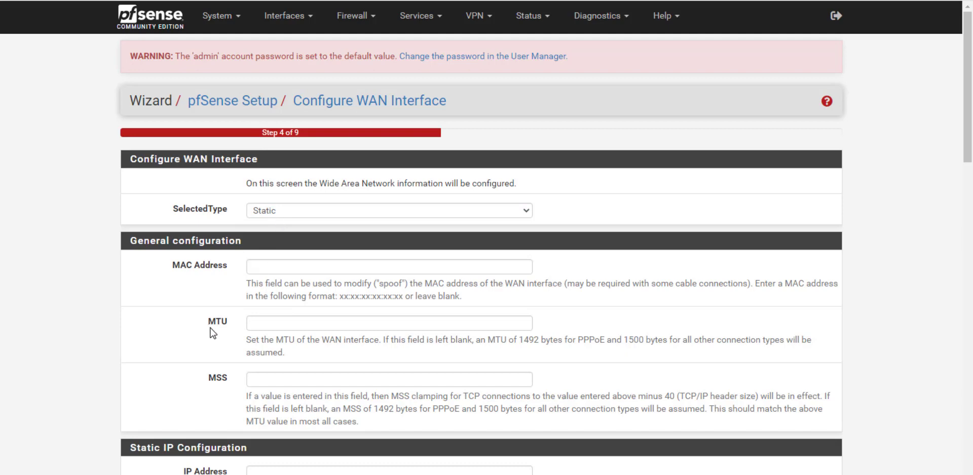
scroll(213, 332, "down", 3)
left_click(268, 286)
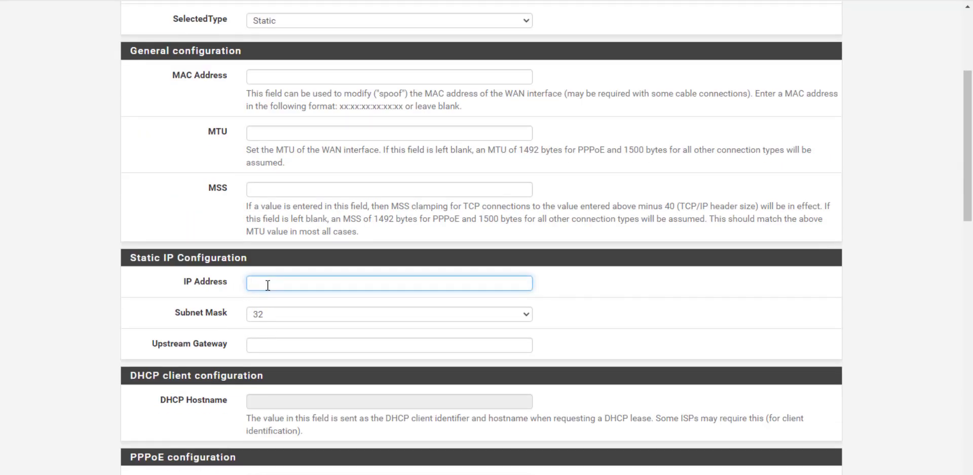
type("119.31.214.231")
left_click(296, 317)
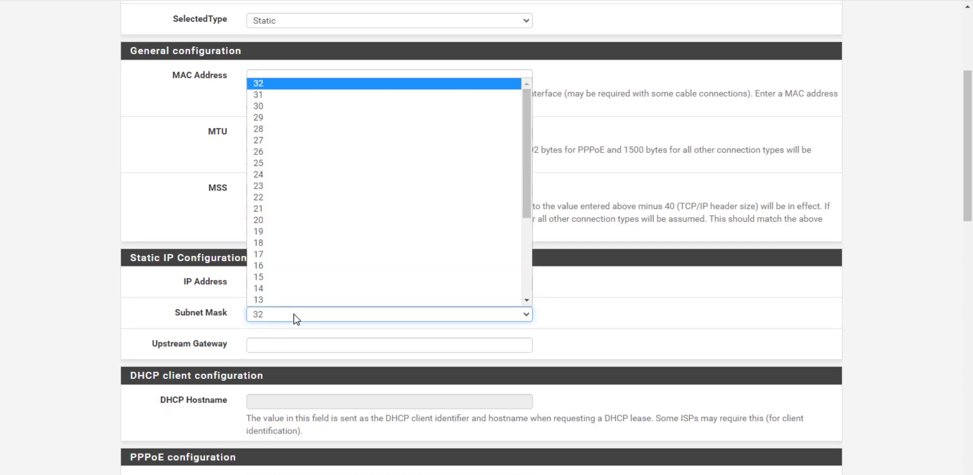
left_click(264, 132)
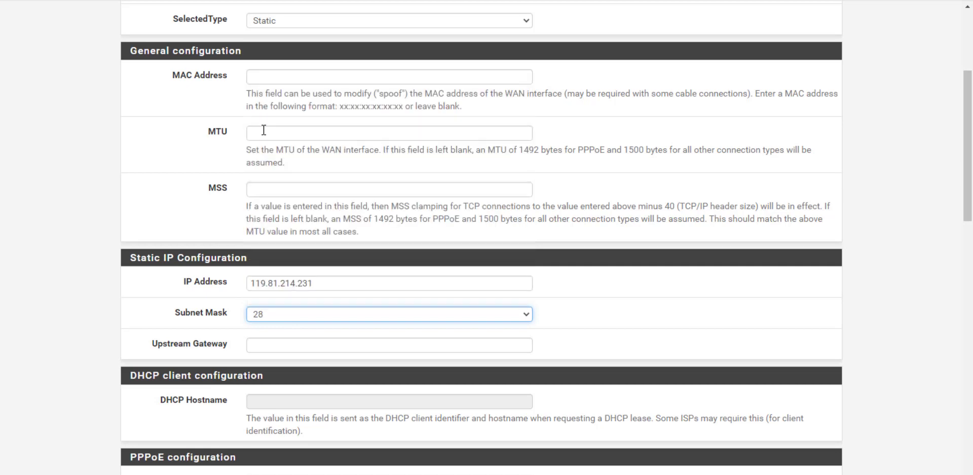
- Set the WAN upstream gateway to 119.81.214.225
left_click(269, 345)
left_click(323, 287)
key("ctrl+a")
key("ctrl+c")
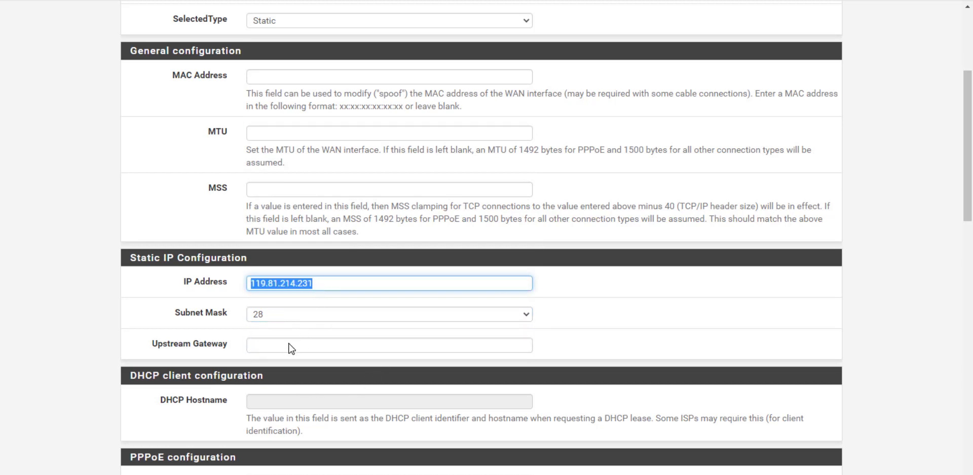
left_click(289, 346)
key("ctrl+v")
key("ctrl+a")
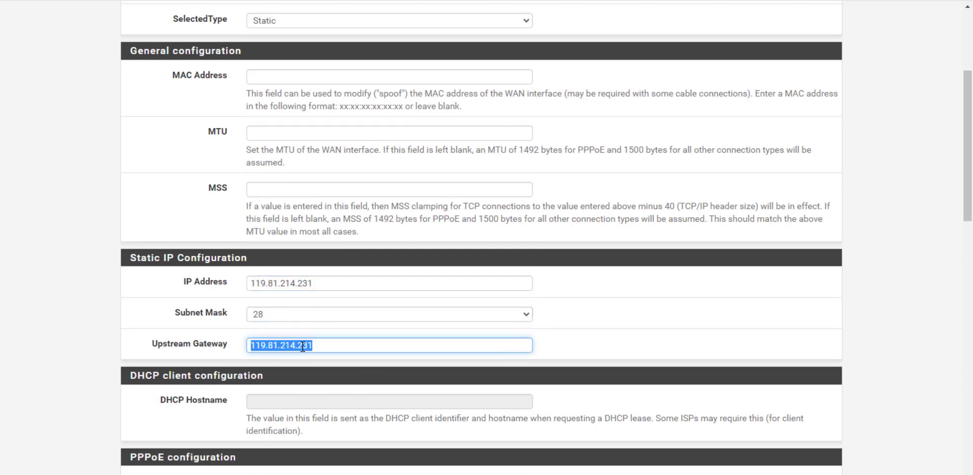
left_click(330, 346)
key("BackSpace")
key("BackSpace")
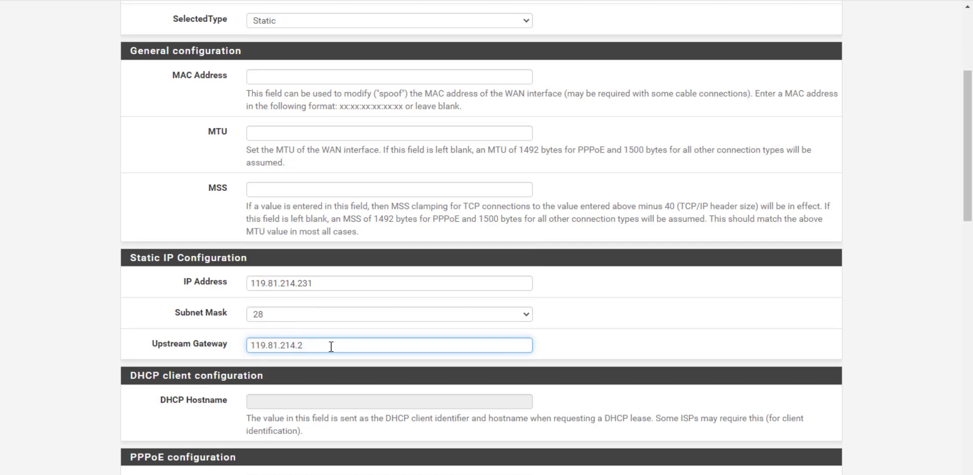
type("25")
left_click(606, 354)
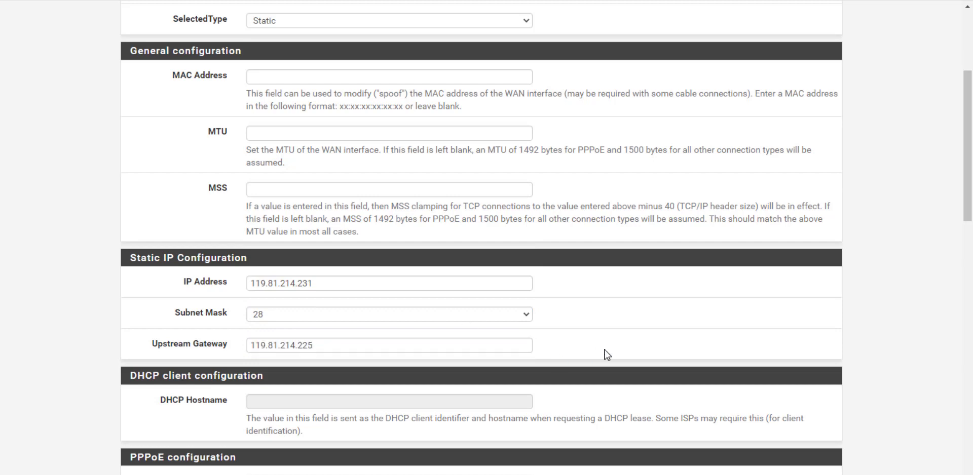
scroll(607, 354, "down", 3)
scroll(456, 237, "down", 5)
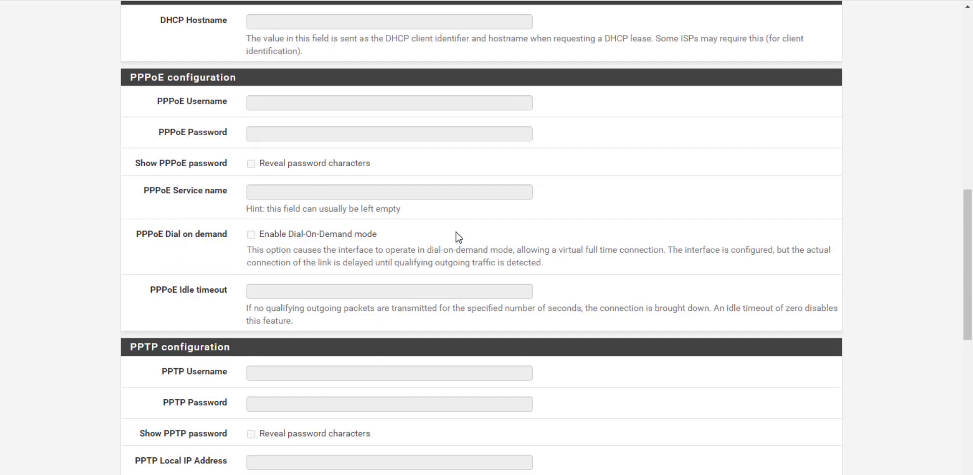
scroll(409, 266, "down", 5)
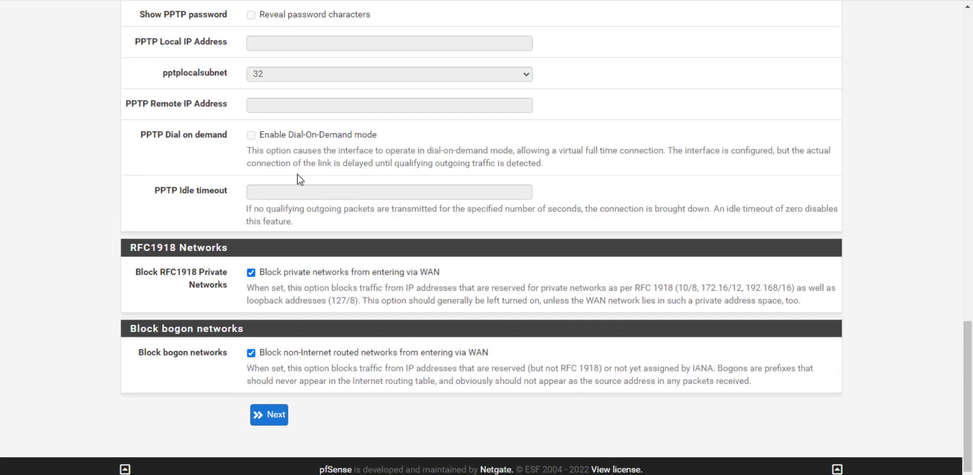
- Continue past the WAN and LAN steps and set a new confirmed admin password
left_click(288, 425)
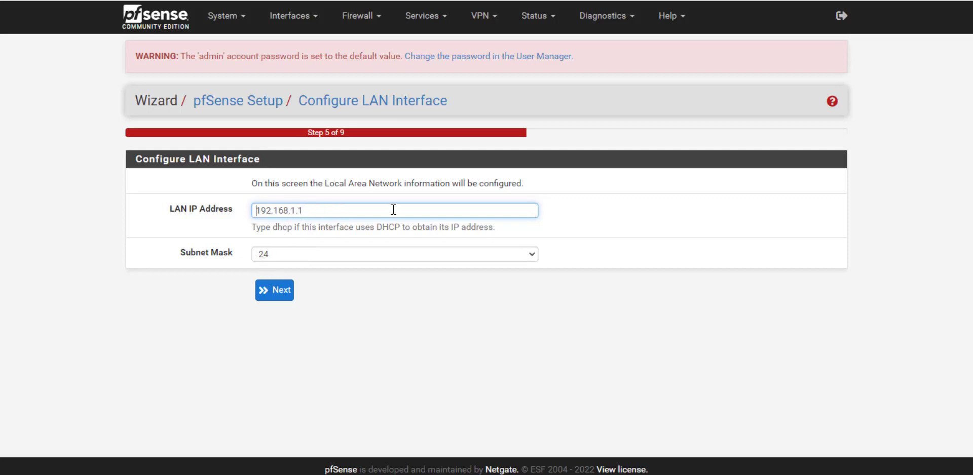
left_click(278, 294)
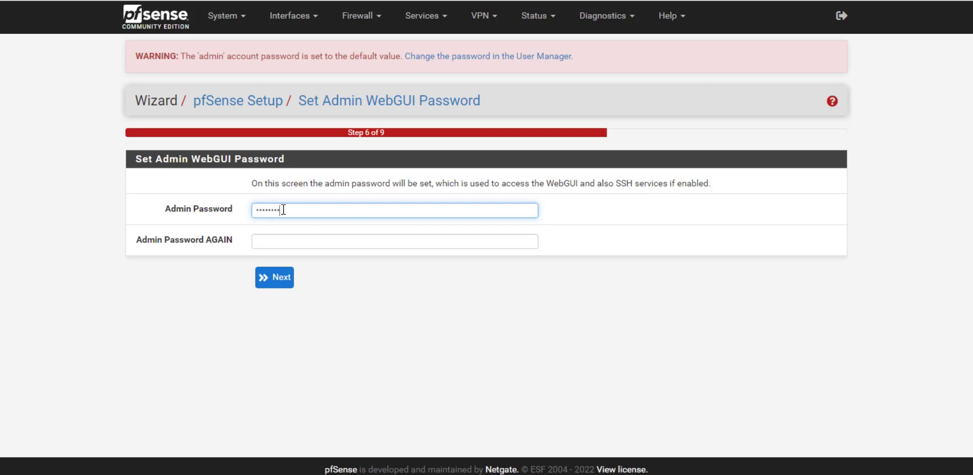
key("ctrl+a")
type("•")
key("Tab")
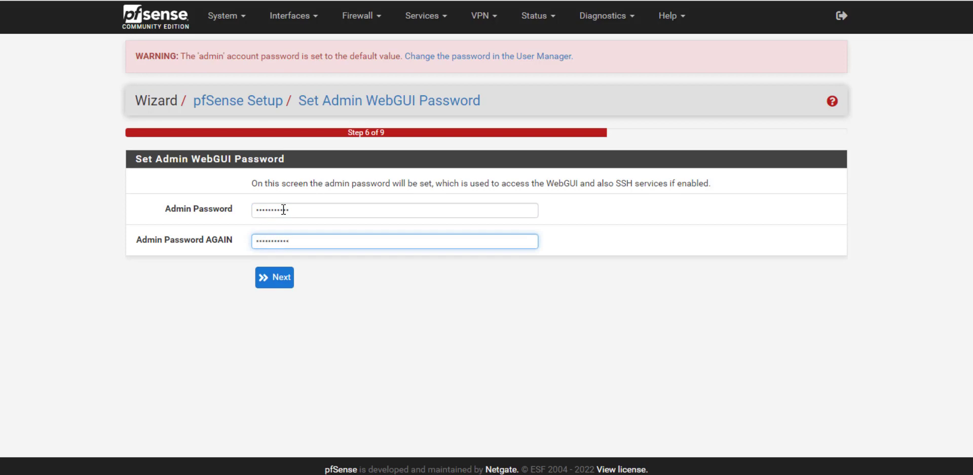
left_click(276, 280)
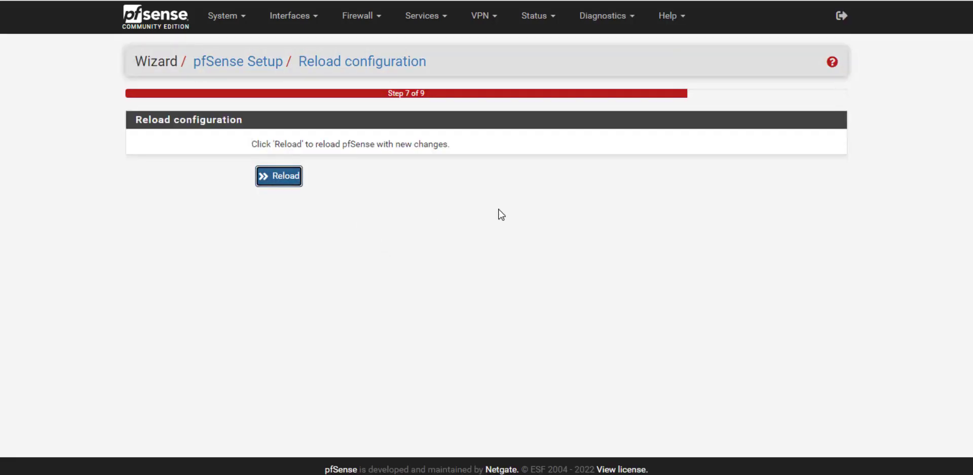
- Reload pfSense, finish the wizard and accept the copyright notice
key("Return")
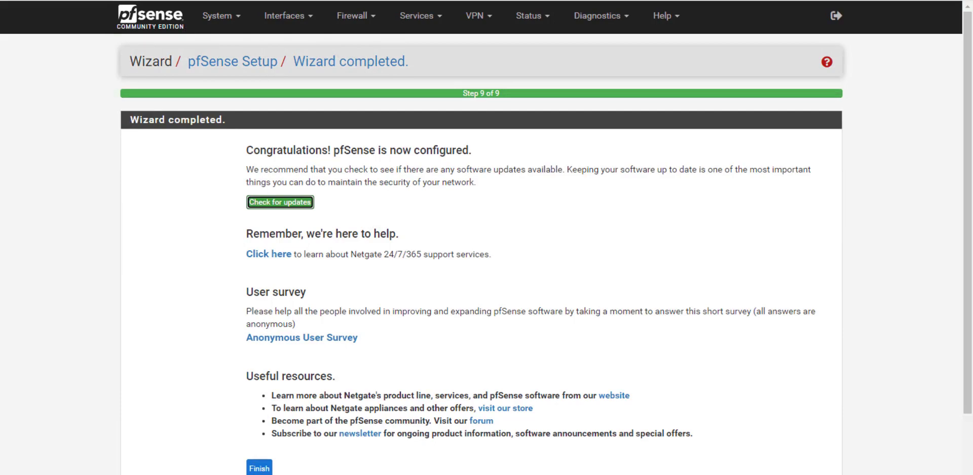
left_click(259, 469)
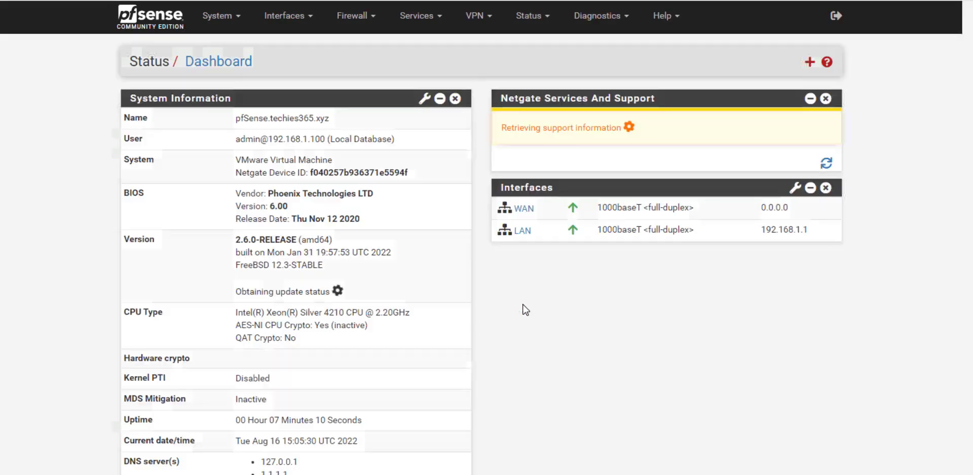
scroll(730, 365, "down", 2)
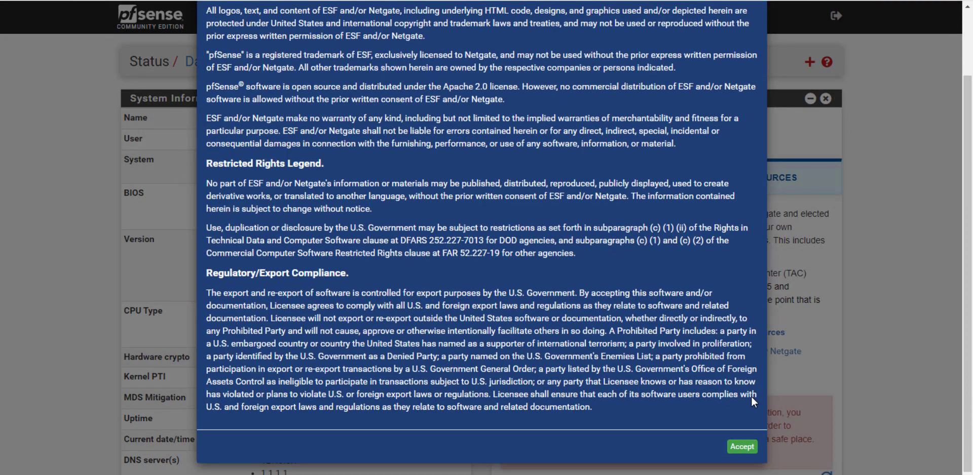
left_click(743, 447)
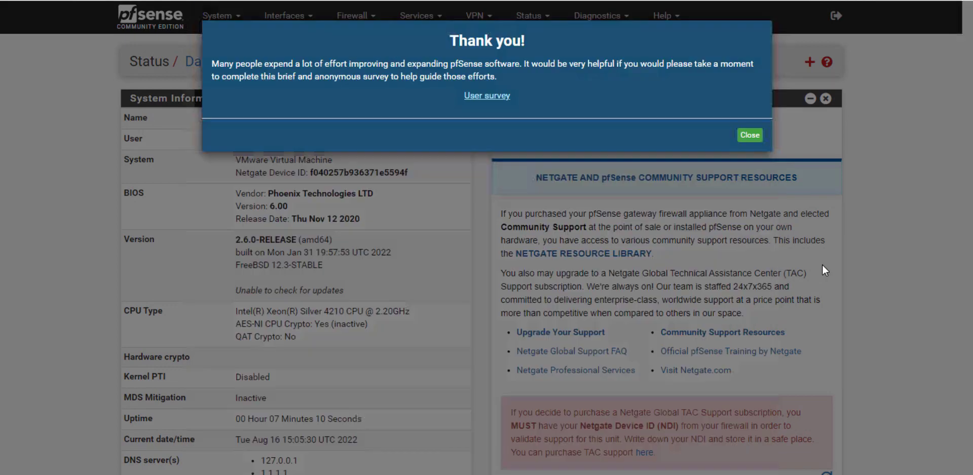
- Dismiss the survey and ping 1.1.1.1 from Diagnostics > Ping
left_click(750, 135)
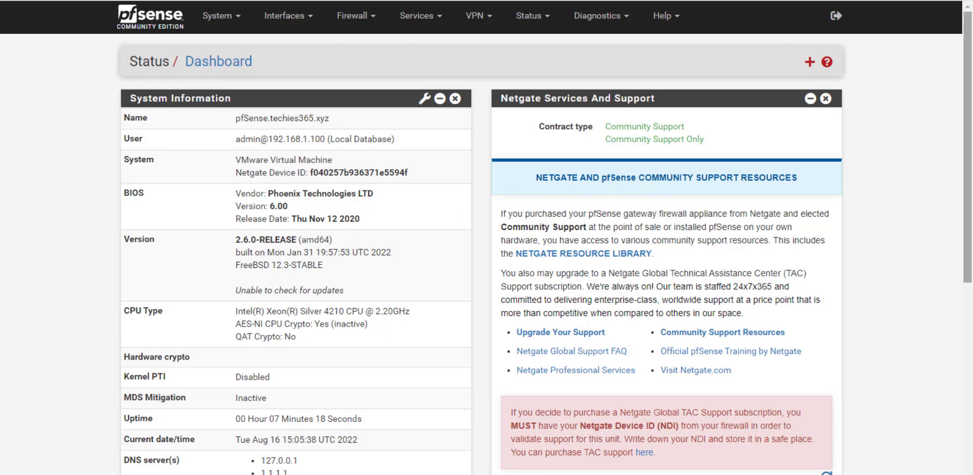
left_click(608, 25)
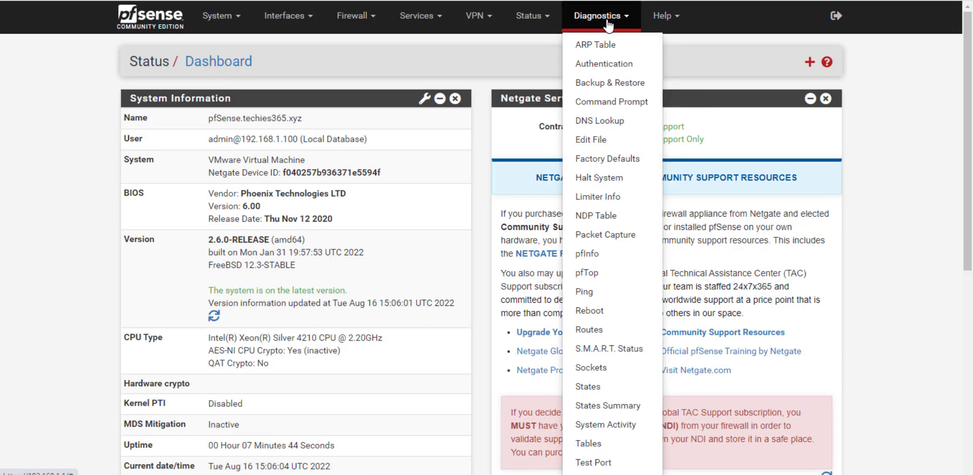
left_click(587, 294)
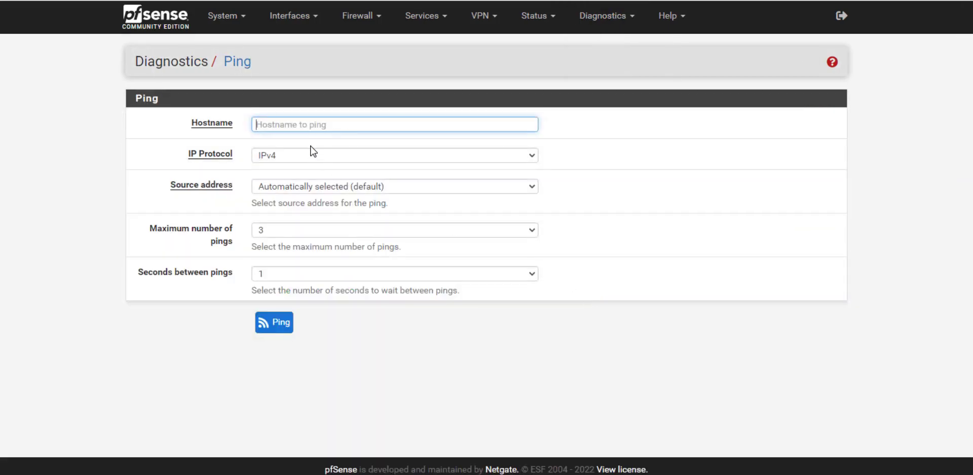
type("1.1.1.1")
left_click(278, 333)
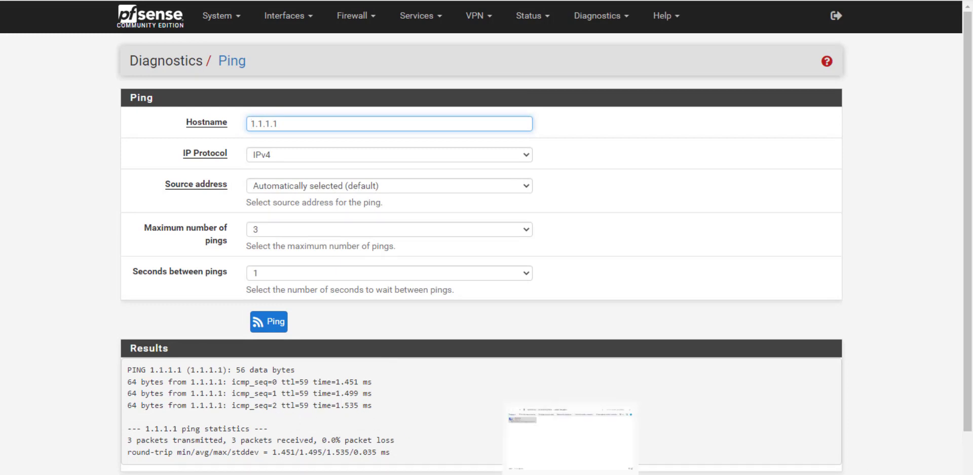
key("alt+Tab")
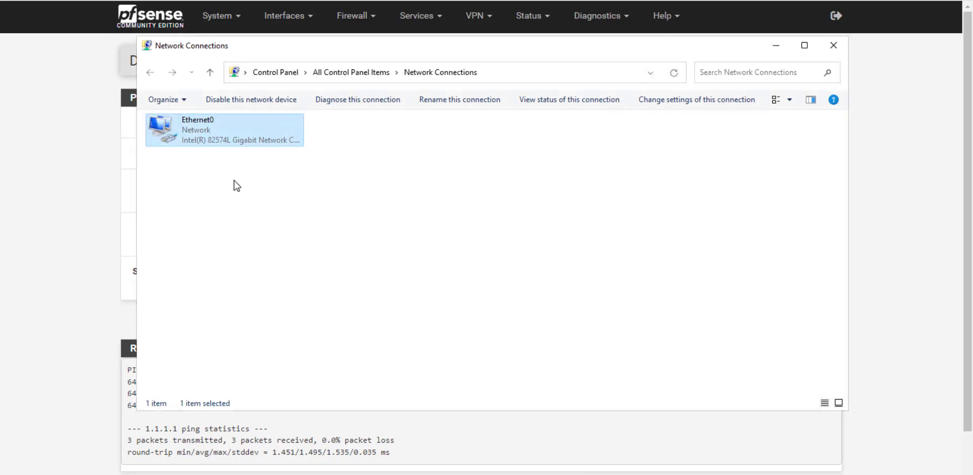
- Disable and re-enable the Ethernet0 adapter, refreshing the connection list
right_click(225, 133)
left_click(245, 138)
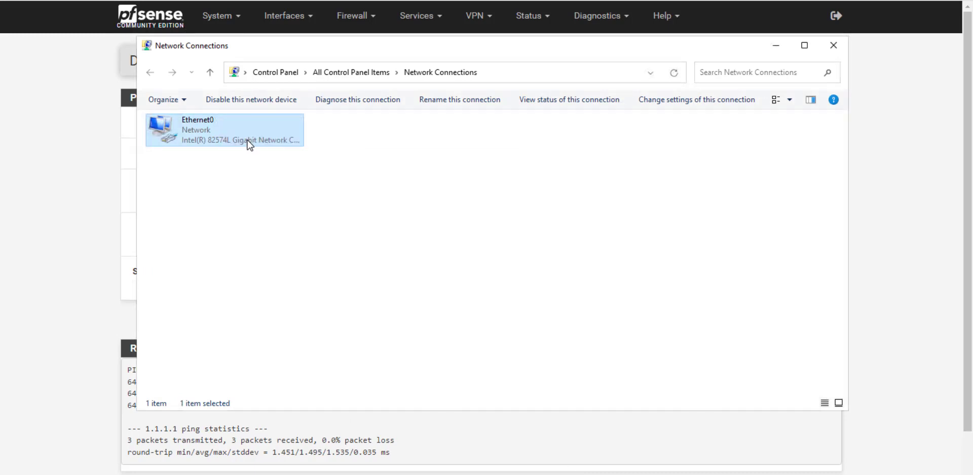
right_click(235, 139)
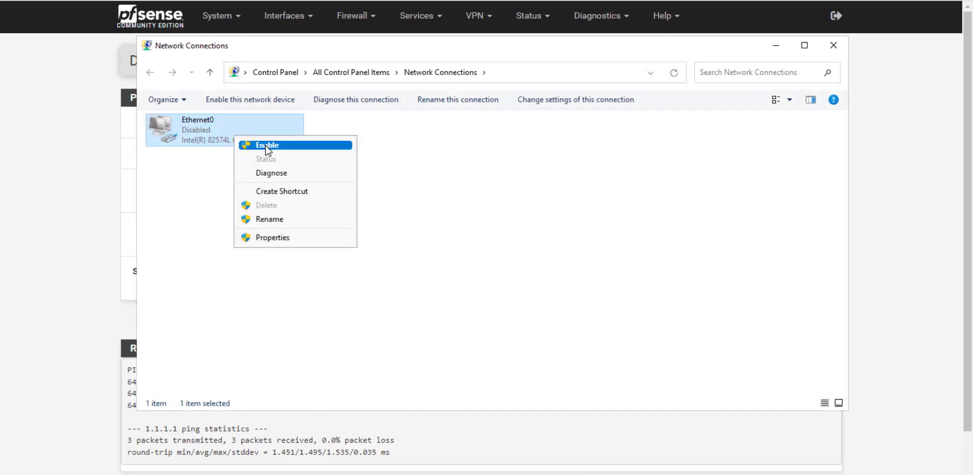
left_click(267, 147)
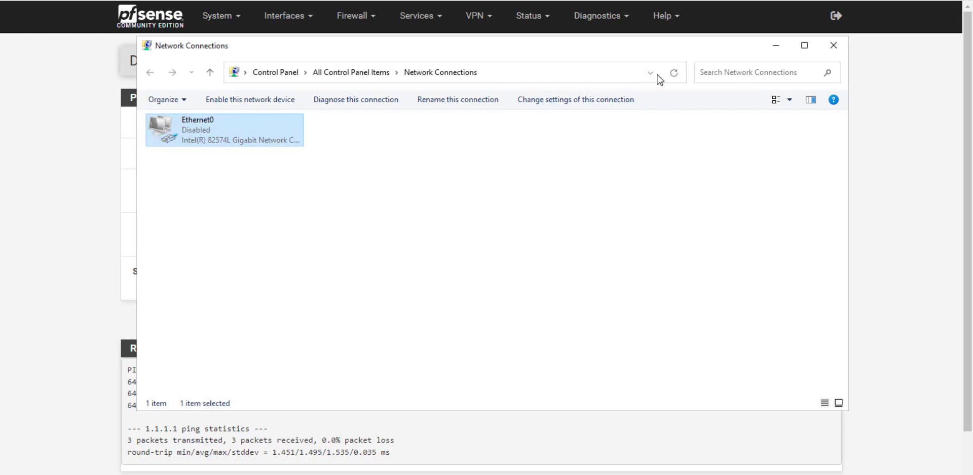
left_click(676, 75)
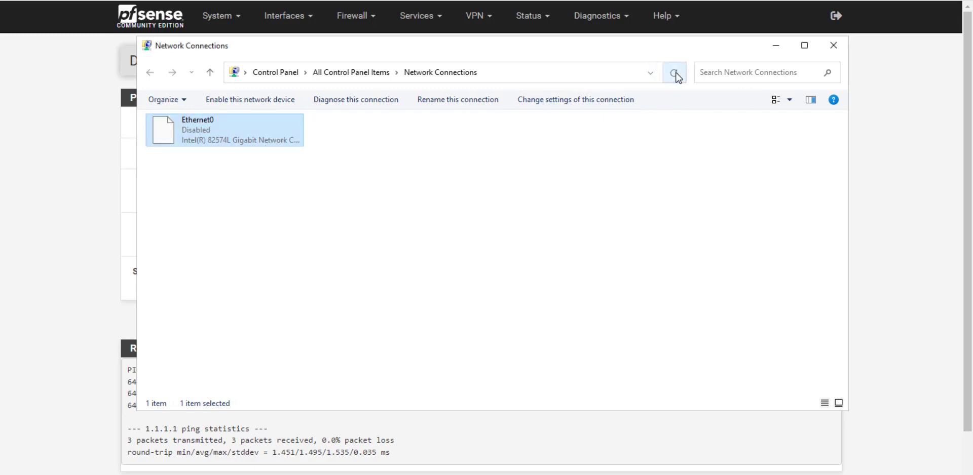
right_click(191, 133)
left_click(219, 147)
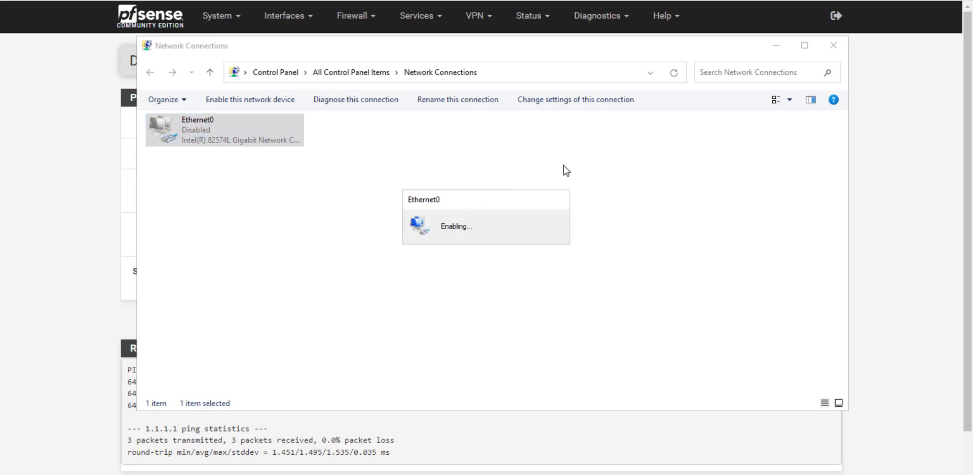
left_click(675, 75)
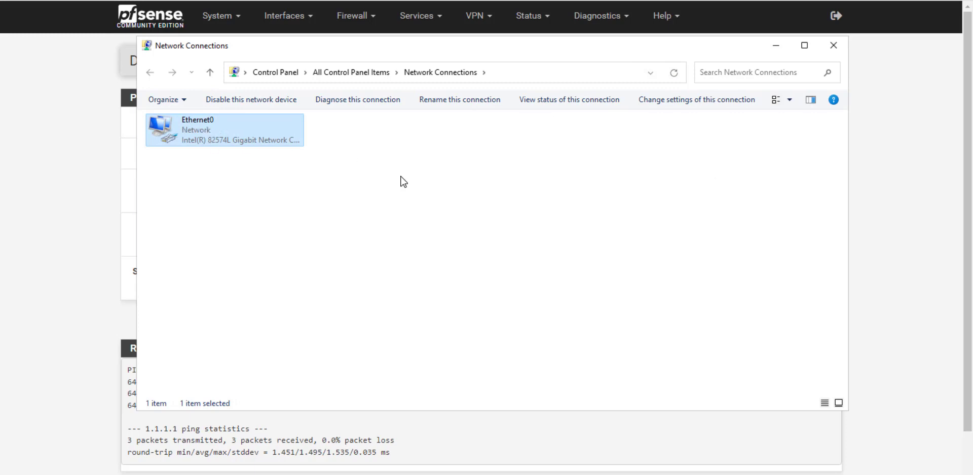
- Check Ethernet0's details show IPv4 192.168.1.100 with gateway 192.168.1.1, then close them
right_click(239, 137)
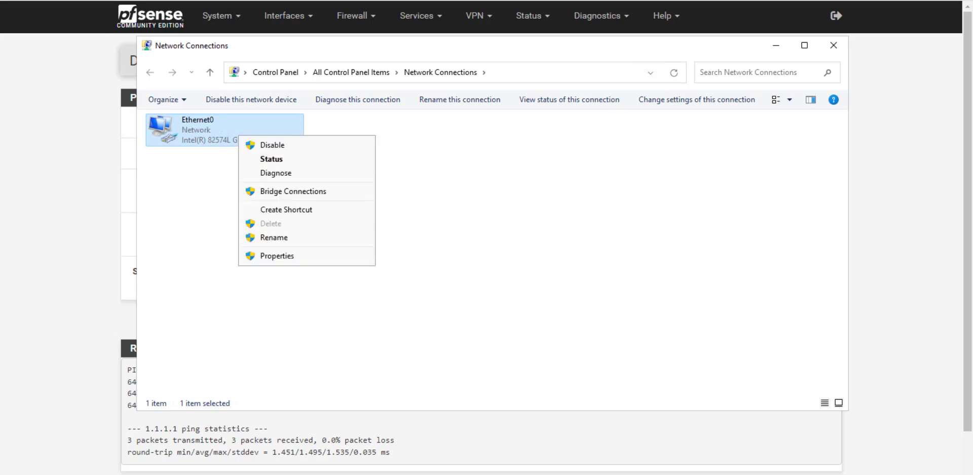
left_click(278, 160)
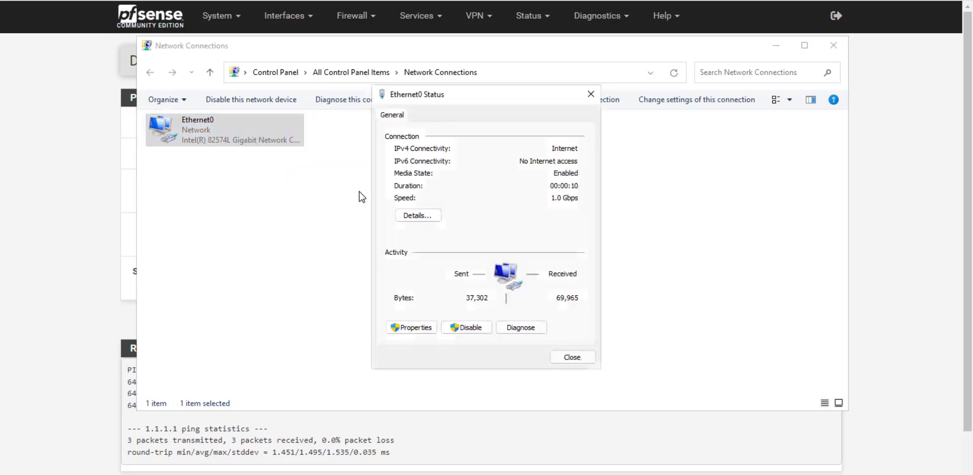
left_click(425, 215)
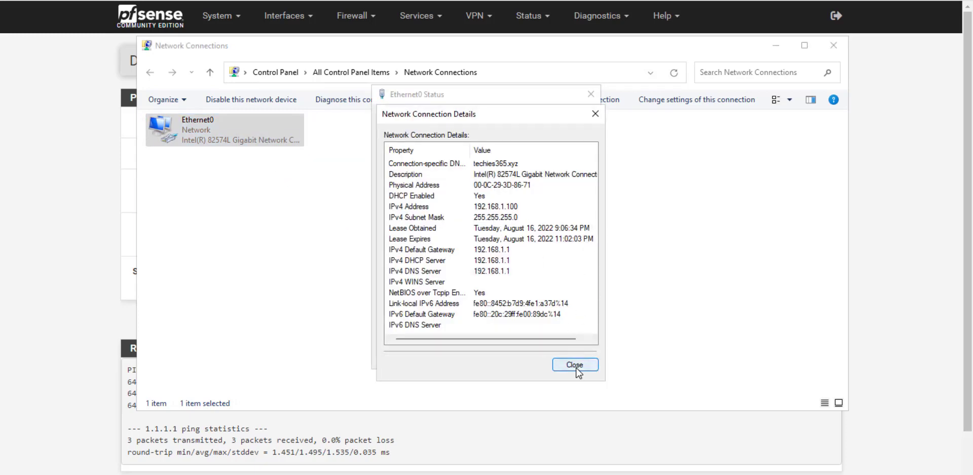
left_click(577, 367)
left_click(566, 356)
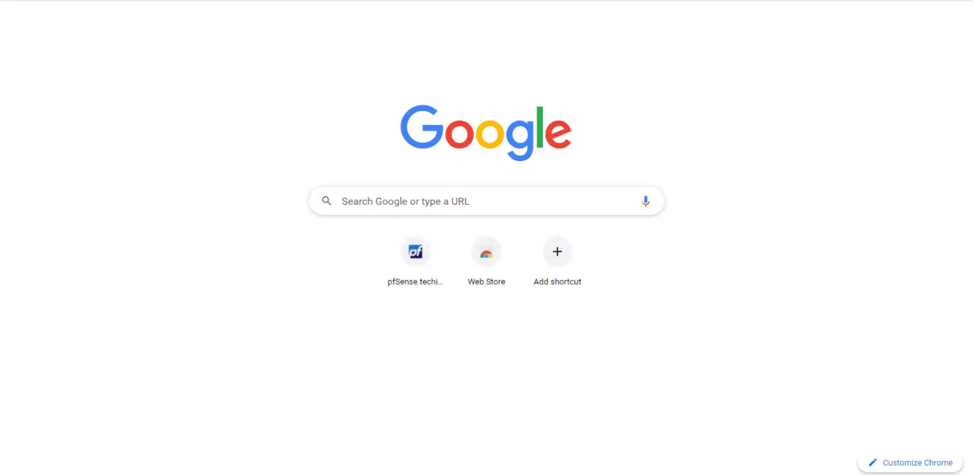
- Load google.com and decline the Google sign-in offer
type("google.c")
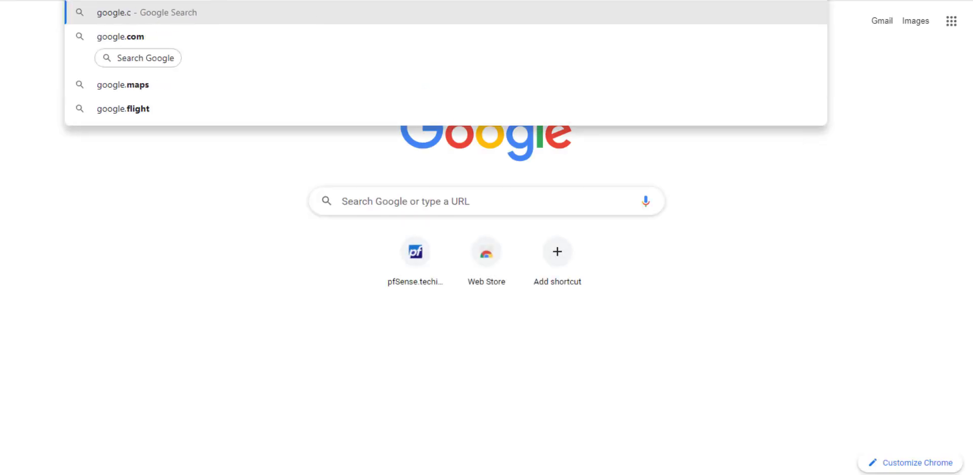
type("om")
key("Return")
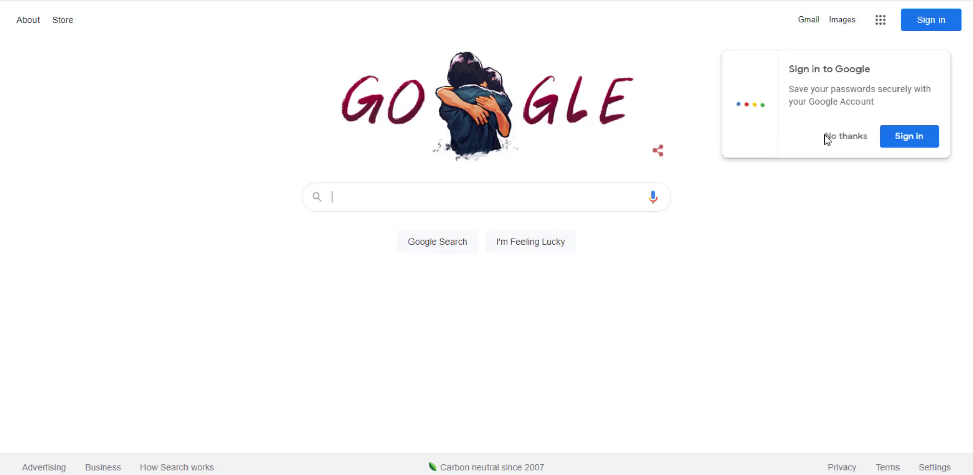
left_click(828, 138)
- Search 'my ip' and highlight the public address 119.81.214.231
left_click(363, 196)
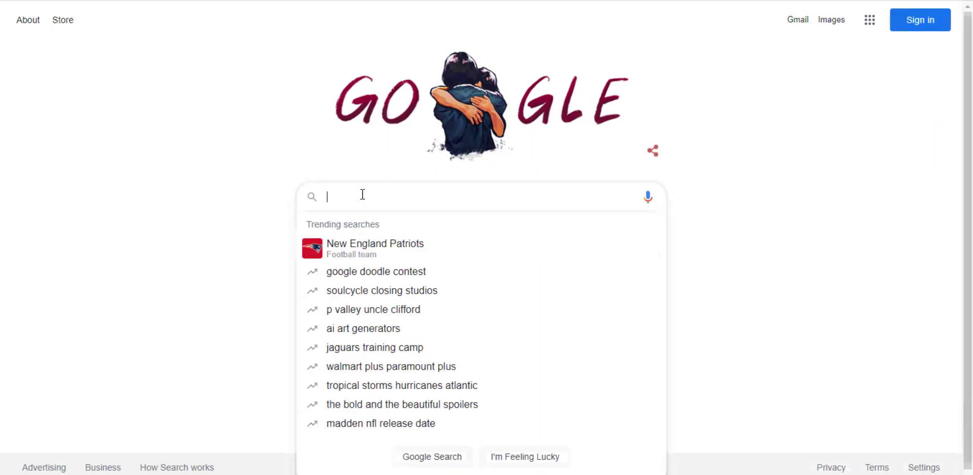
type("my ip")
key("Return")
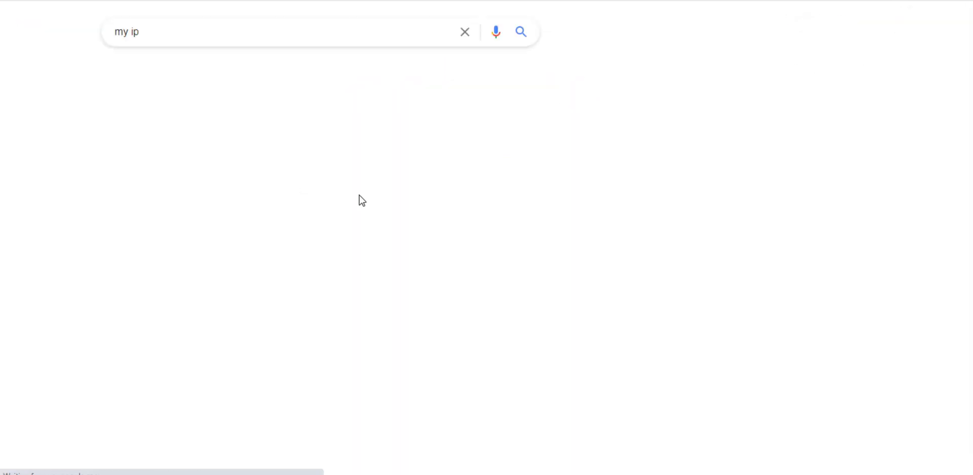
left_click_drag(212, 173, 127, 173)
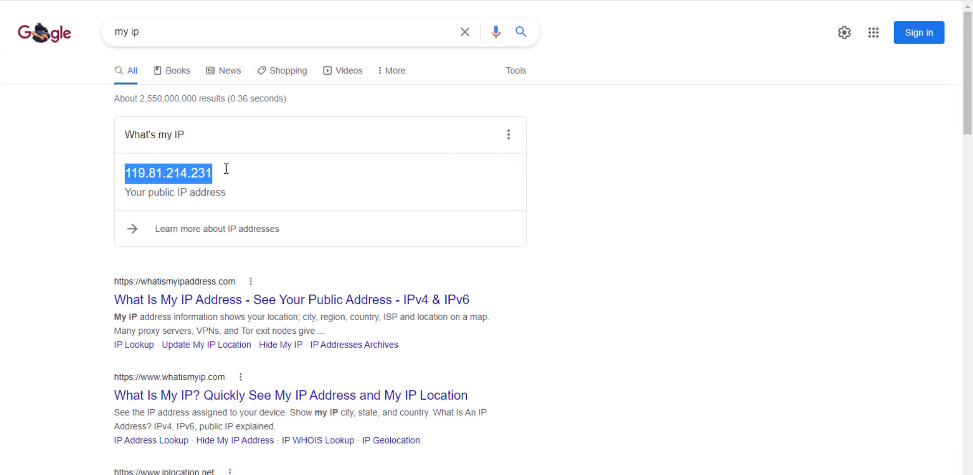
left_click(196, 171)
left_click_drag(194, 173, 212, 173)
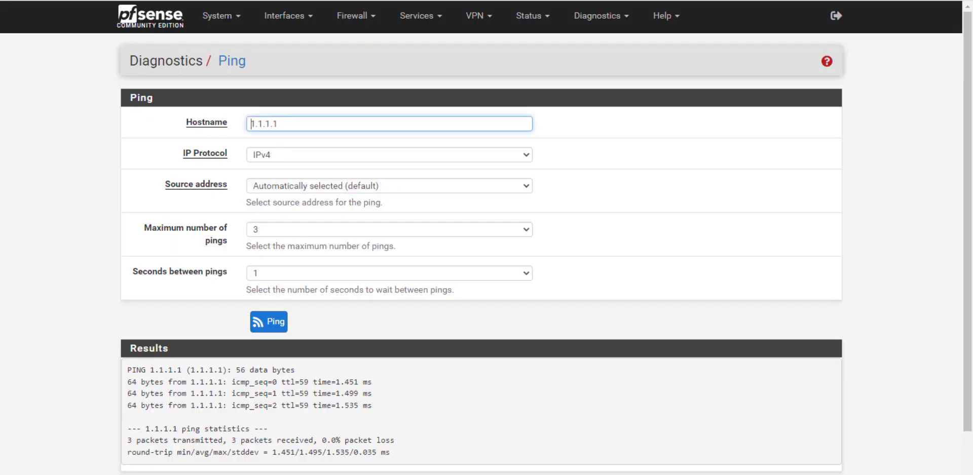
- Open Firewall > Virtual IPs and start adding a new virtual IP
left_click(56, 151)
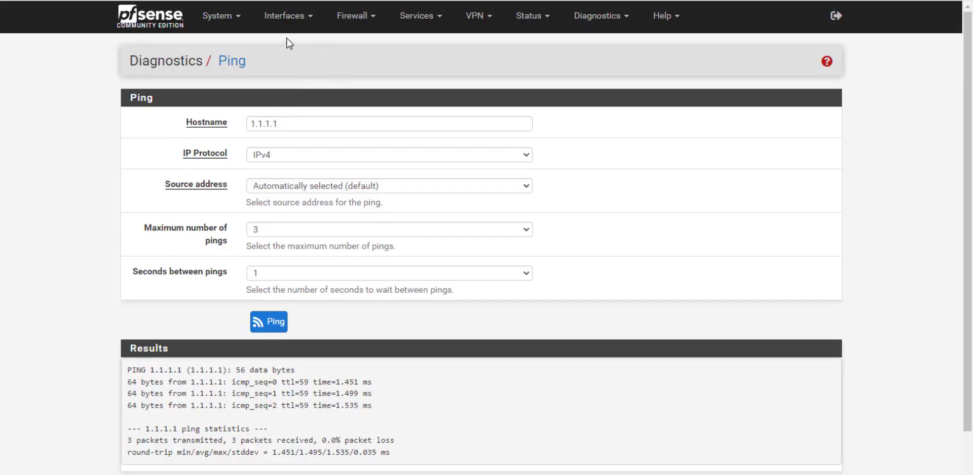
left_click(354, 20)
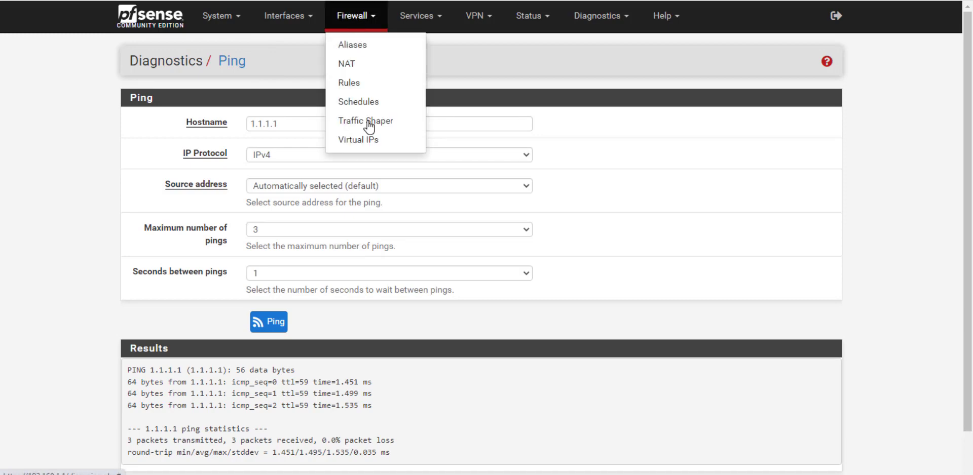
left_click(369, 144)
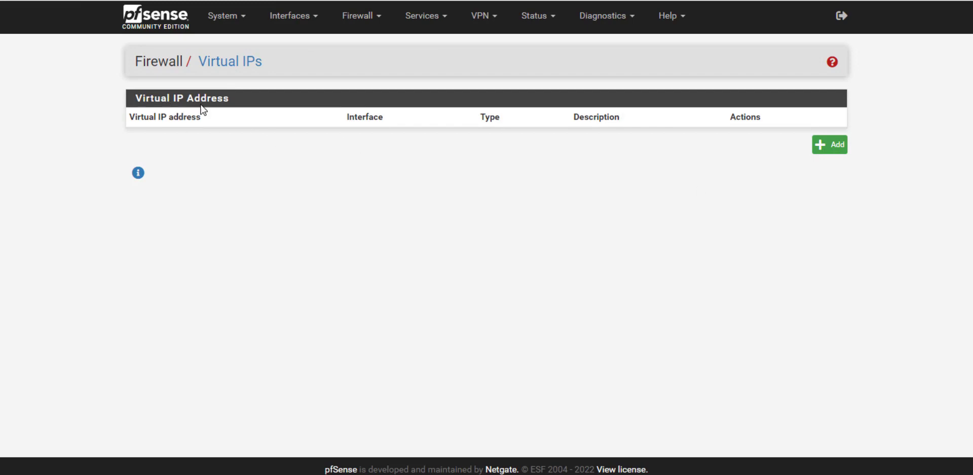
left_click(829, 148)
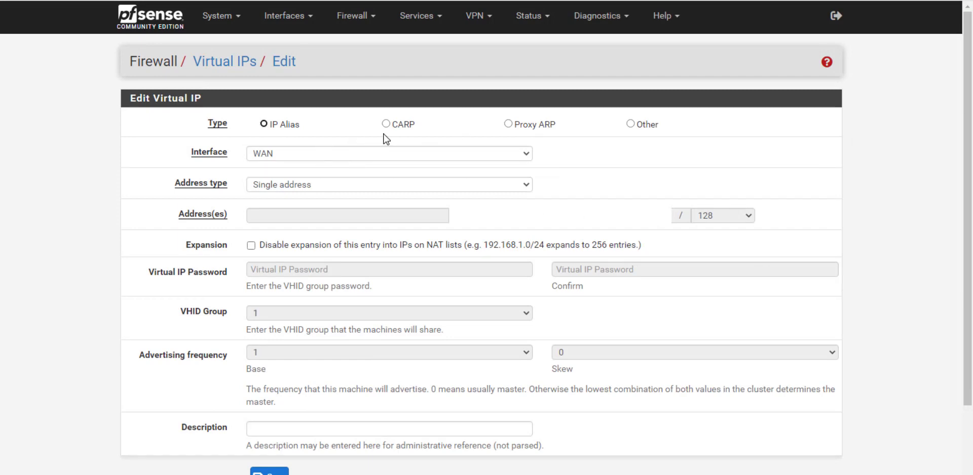
- Choose Network address type and Proxy ARP, keeping the interface on WAN
left_click(283, 185)
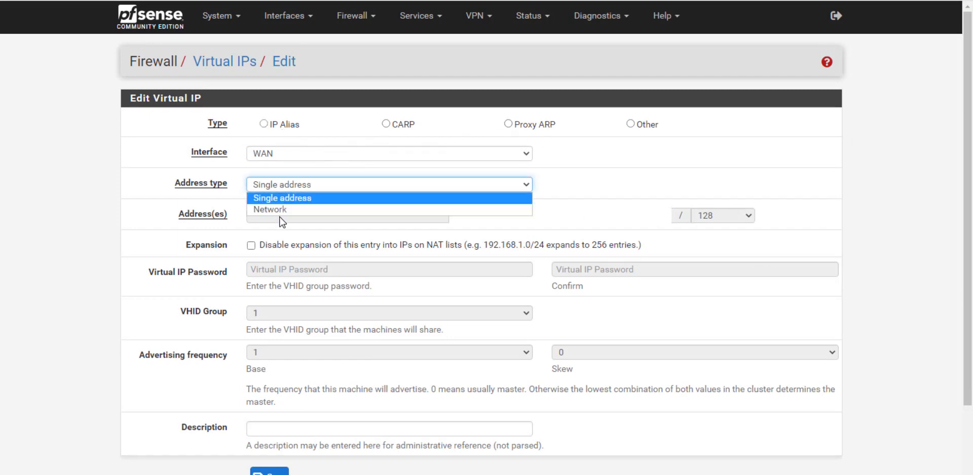
left_click(281, 210)
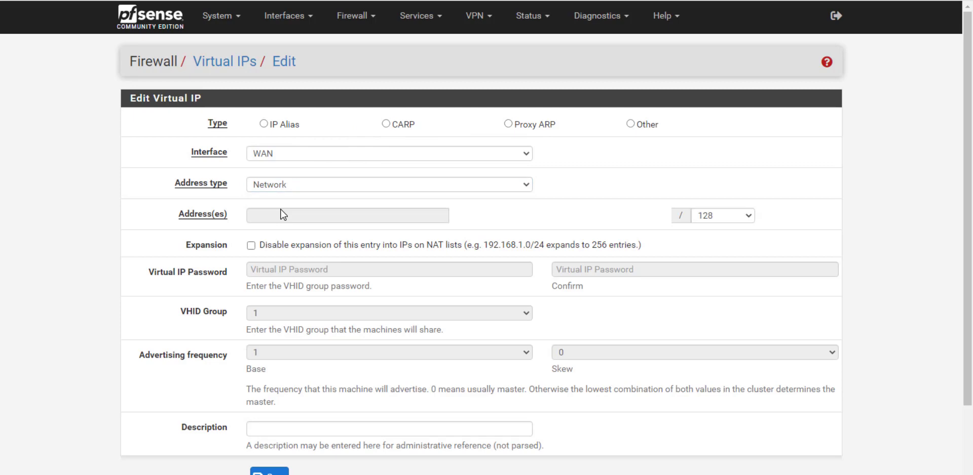
left_click(508, 124)
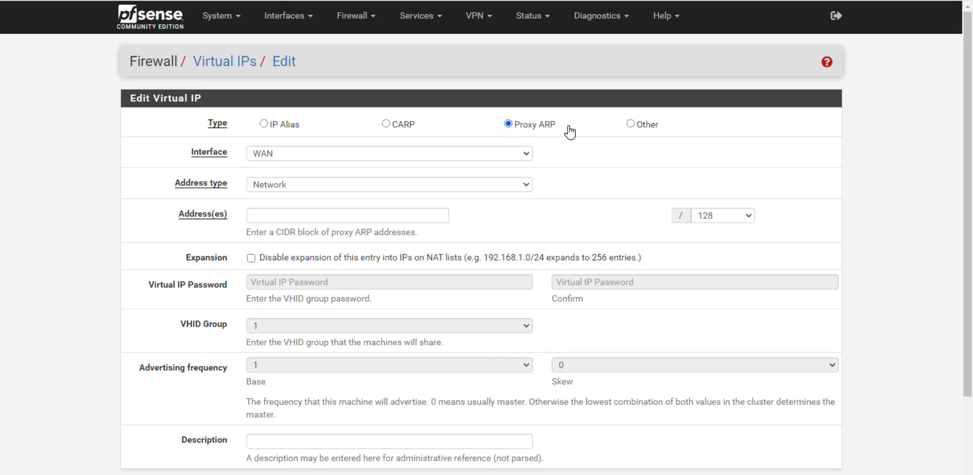
left_click(349, 155)
left_click(348, 154)
left_click(320, 158)
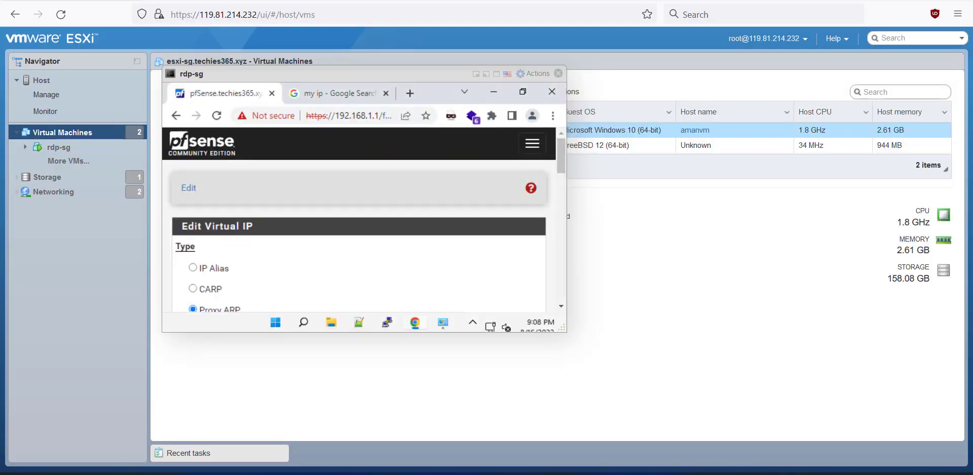
- Confirm 119.81.214.224/28 spans .224–.239 with 14 usable addresses, then return to the console
left_click(209, 1)
scroll(531, 161, "up", 5)
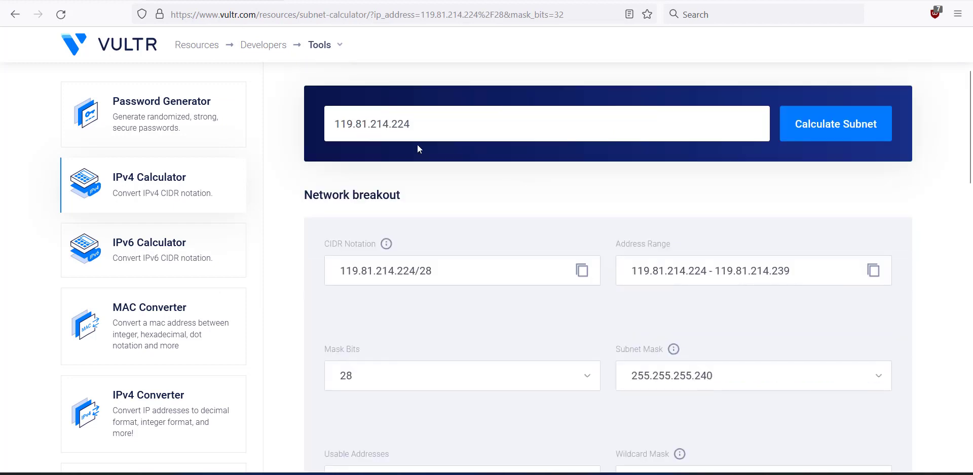
left_click_drag(448, 275, 337, 272)
left_click(437, 336)
scroll(755, 290, "down", 5)
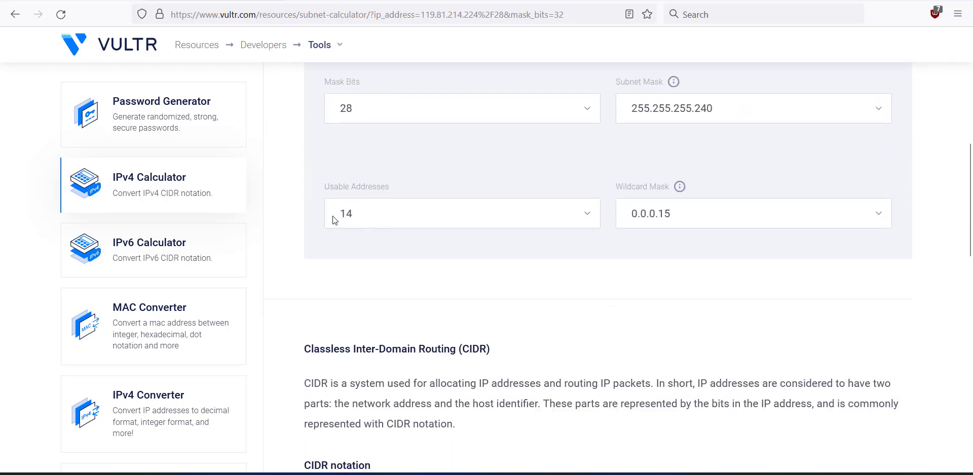
scroll(516, 220, "up", 6)
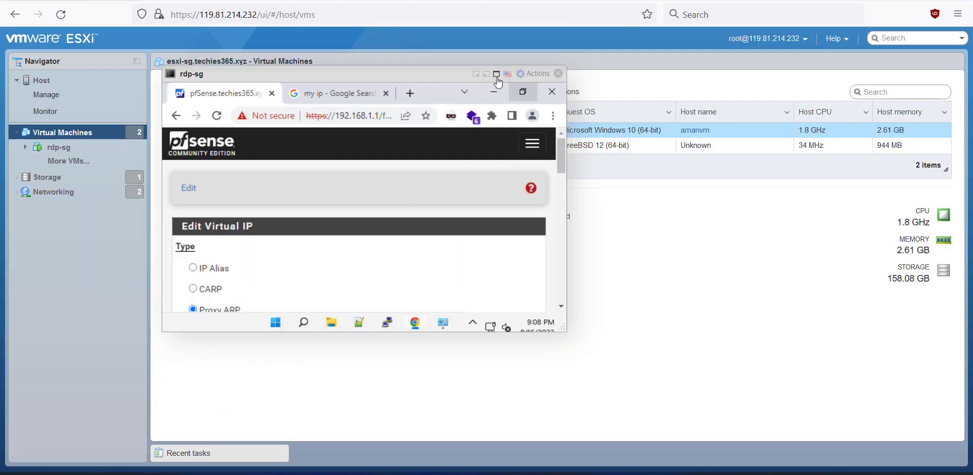
left_click(496, 74)
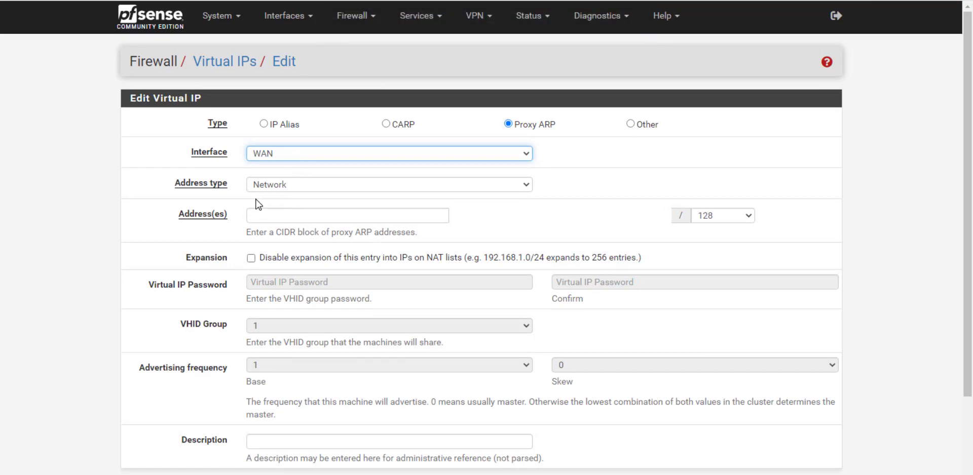
- Enter virtual IP address 119.81.214.224 with a /28 prefix
left_click(283, 217)
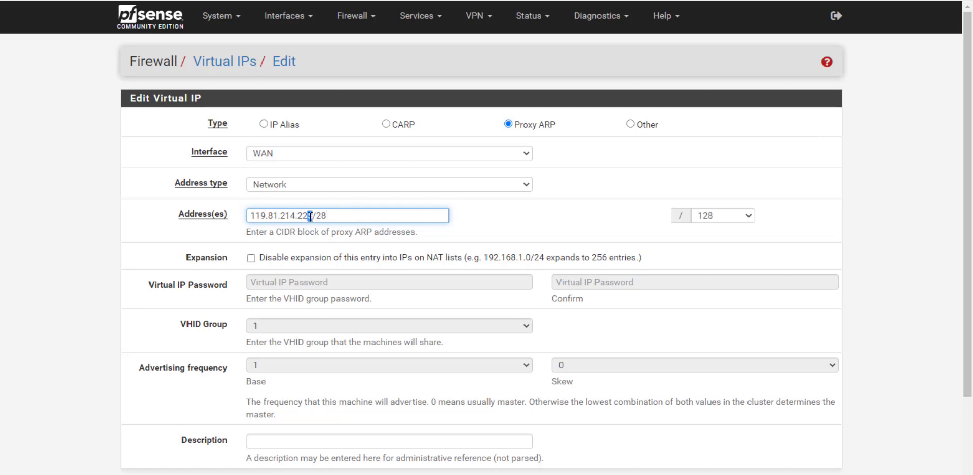
type("4")
left_click(517, 223)
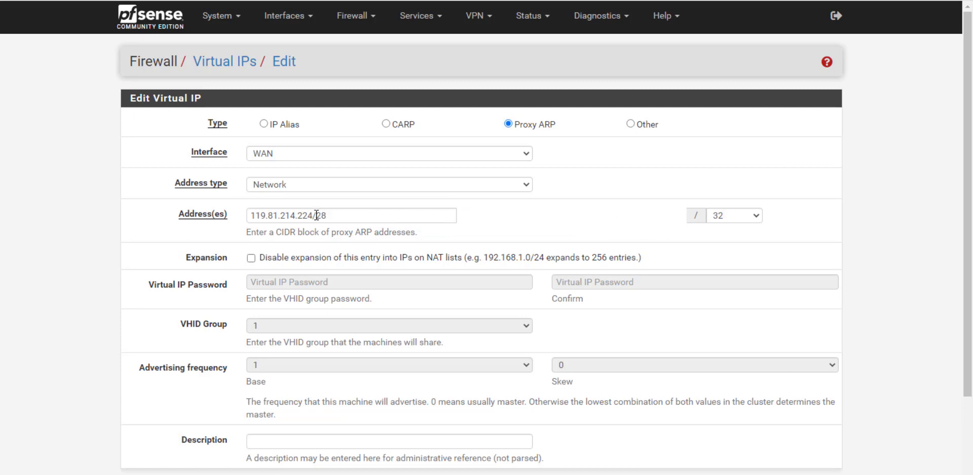
left_click_drag(316, 216, 446, 216)
key("BackSpace")
left_click(725, 222)
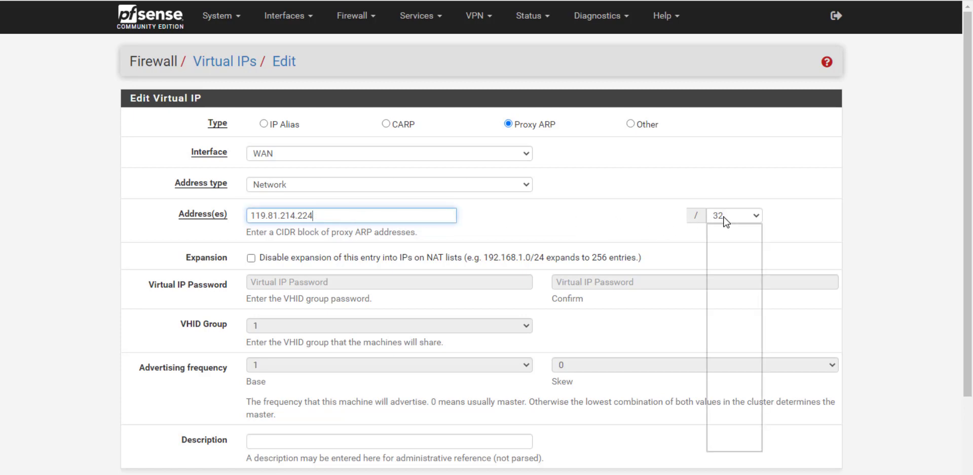
left_click(727, 276)
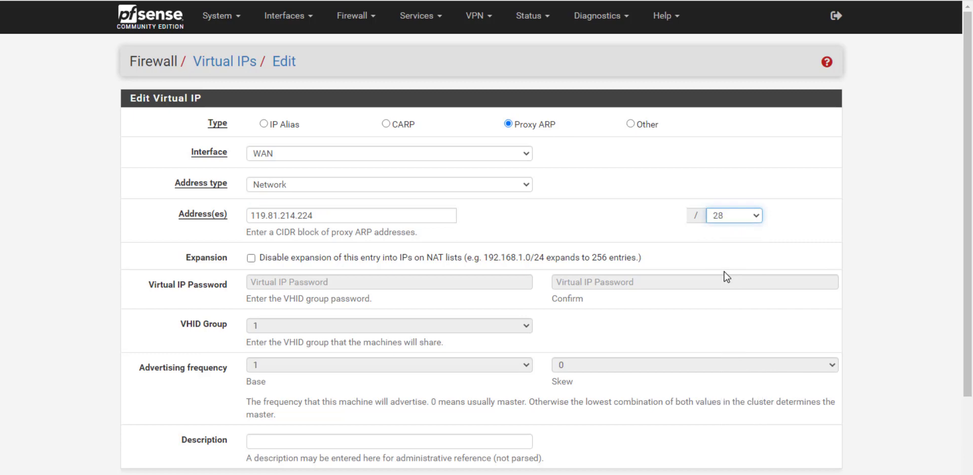
left_click(635, 242)
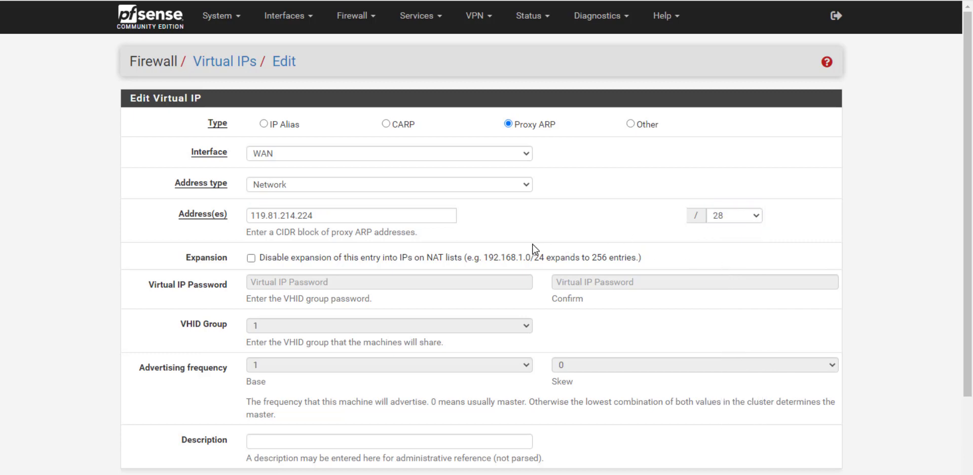
scroll(385, 358, "down", 3)
- Describe it as 'IBM Subnet', save, and apply the change
left_click(318, 350)
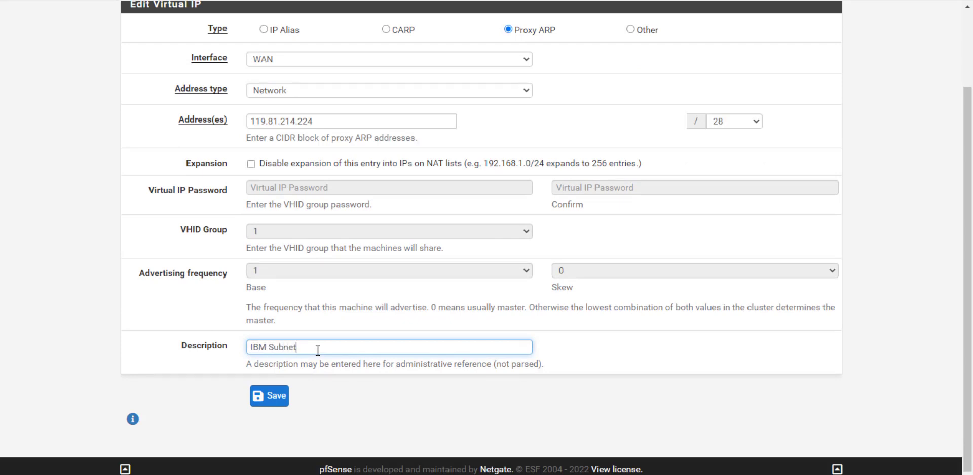
left_click(268, 403)
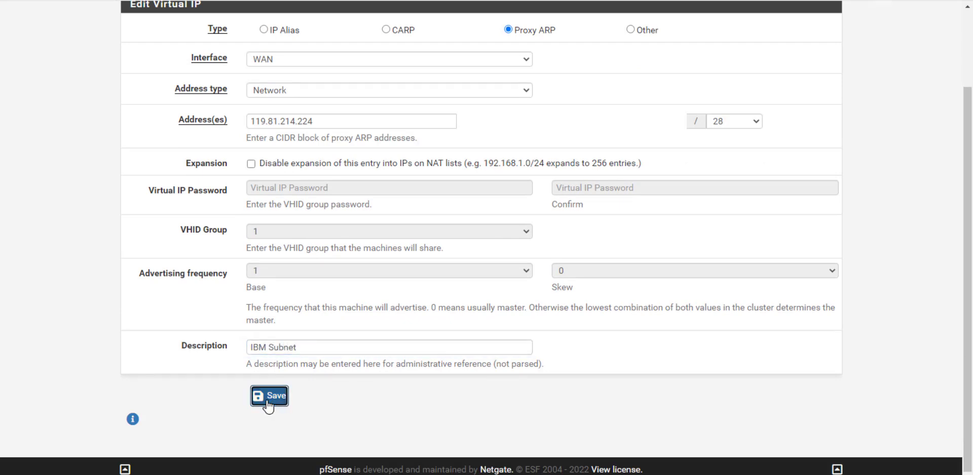
left_click(790, 119)
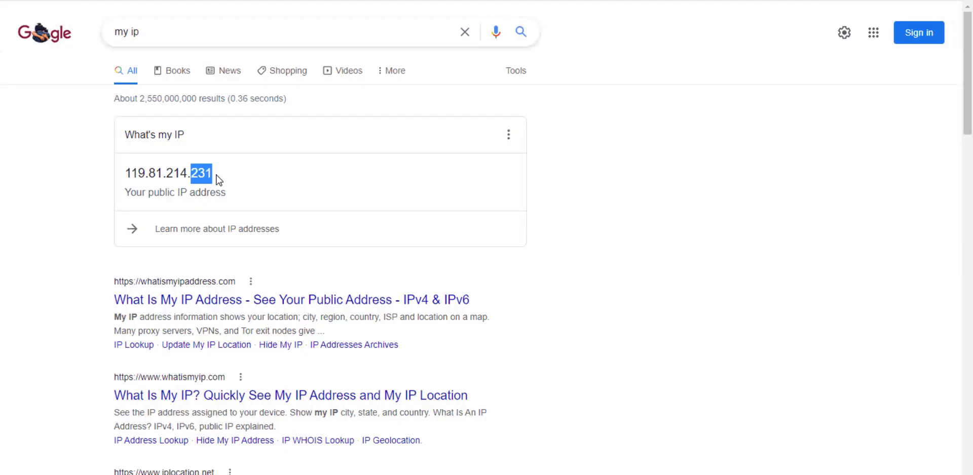
left_click(212, 178)
mouse_move(195, 175)
left_mouse_down()
mouse_move(214, 176)
mouse_move(191, 175)
left_mouse_up()
left_click(193, 175)
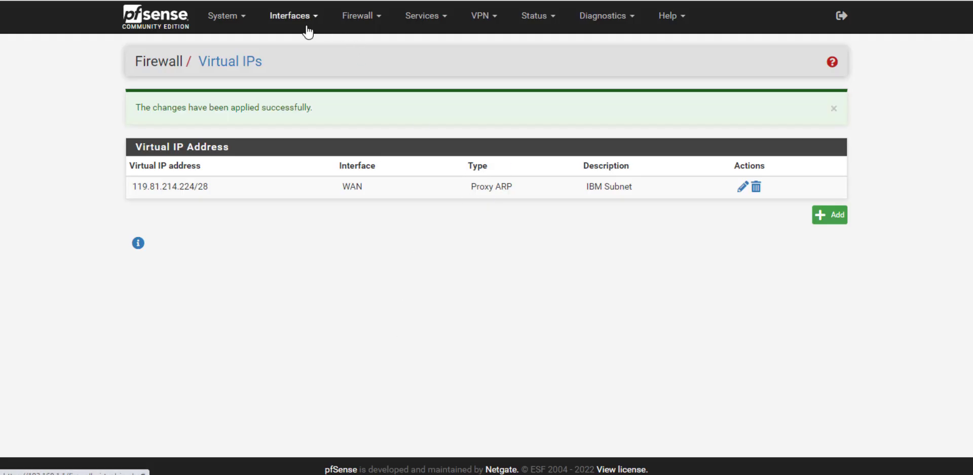
- Set the LAN DHCP range to 192.168.1.101 through 192.168.1.150
left_click(433, 24)
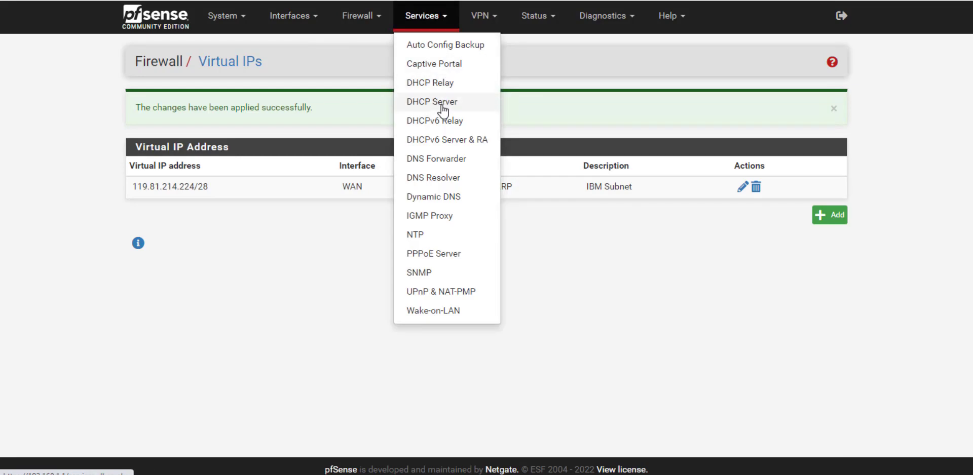
left_click(443, 105)
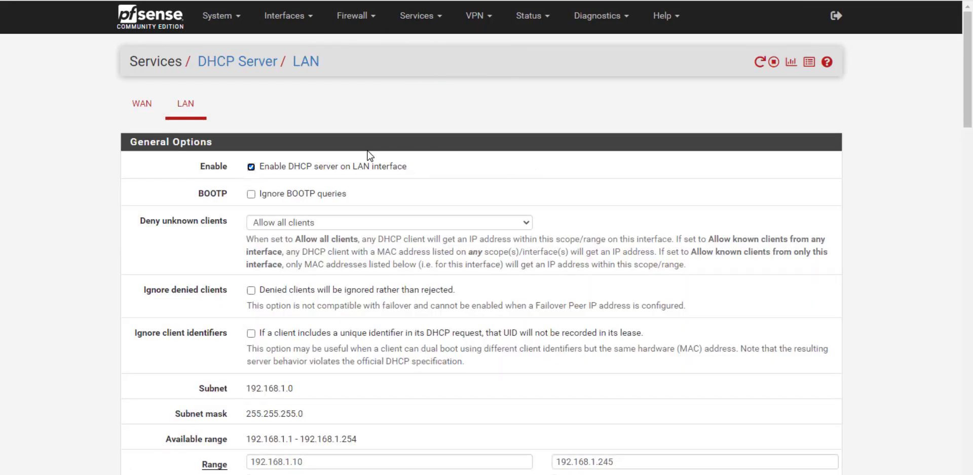
scroll(385, 238, "down", 4)
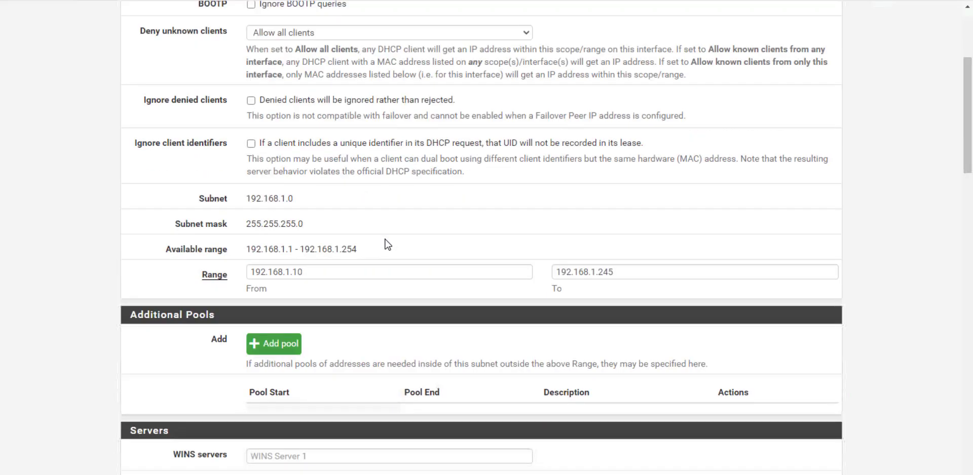
left_click(315, 274)
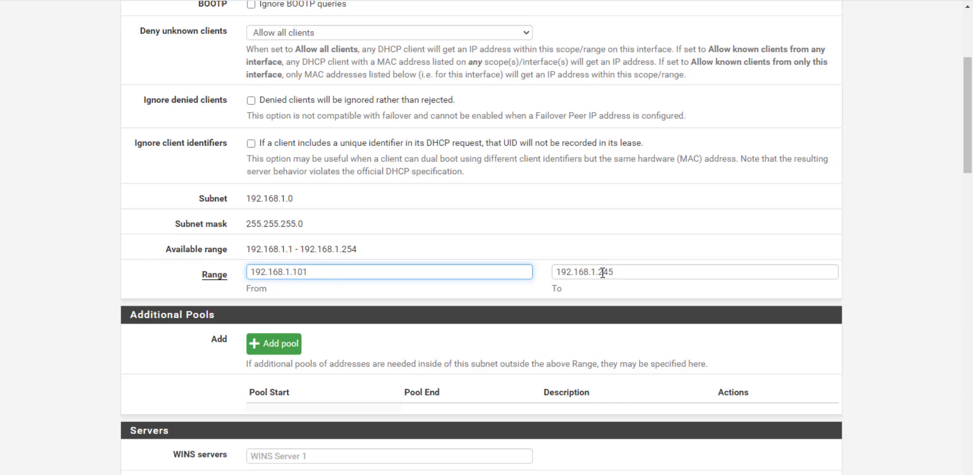
double_click(635, 275)
left_click(630, 273)
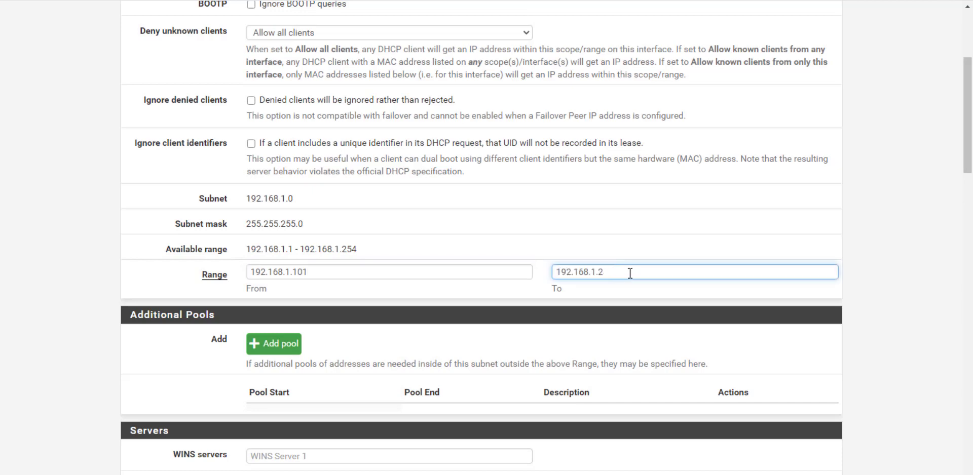
type("150")
left_click(463, 295)
scroll(460, 291, "down", 3)
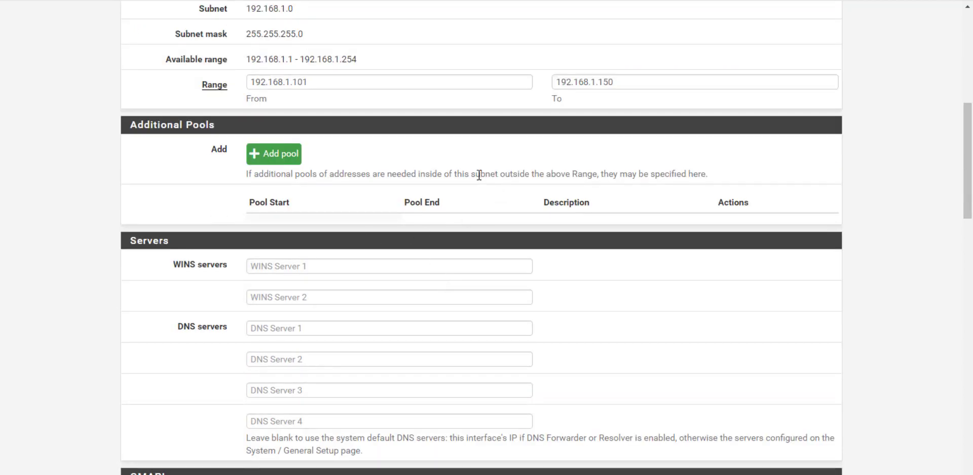
- Add DNS servers 1.1.1.1 and 1.0.0.1 and save the DHCP settings
left_click(269, 330)
type("1")
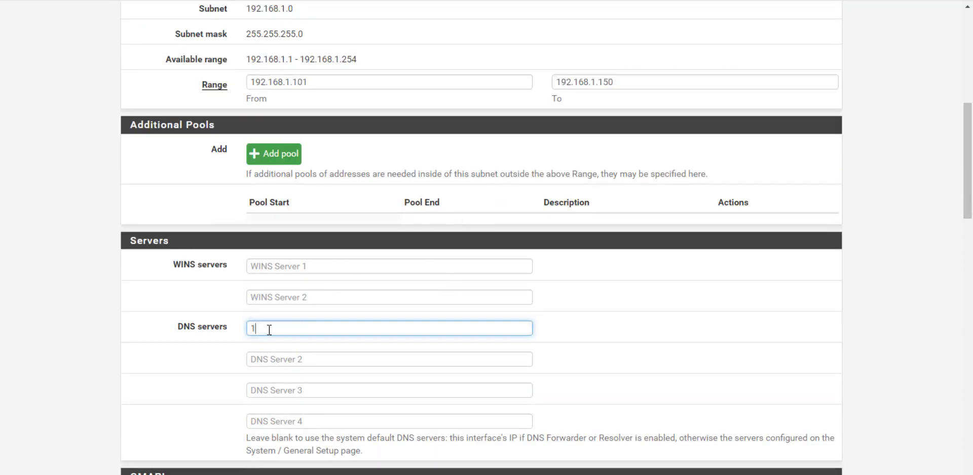
type(".1.1.1")
left_click(295, 360)
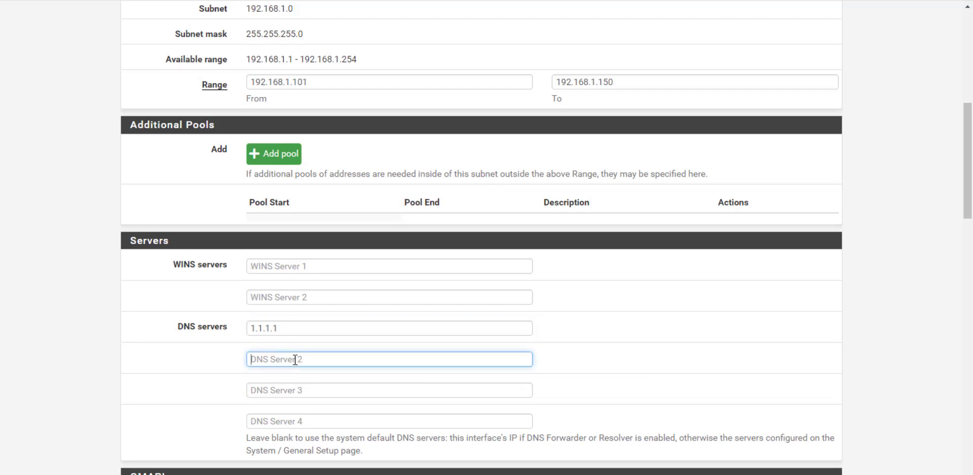
type("1.0.0.1")
scroll(198, 367, "down", 20)
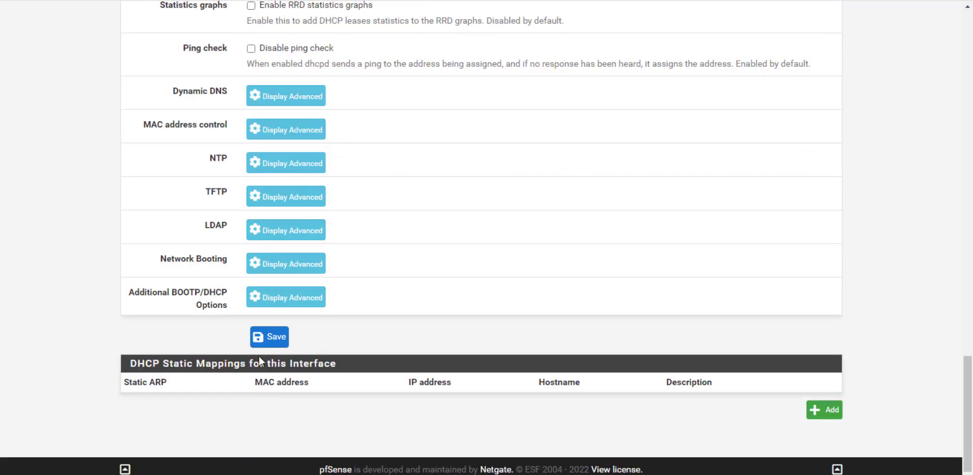
left_click(264, 342)
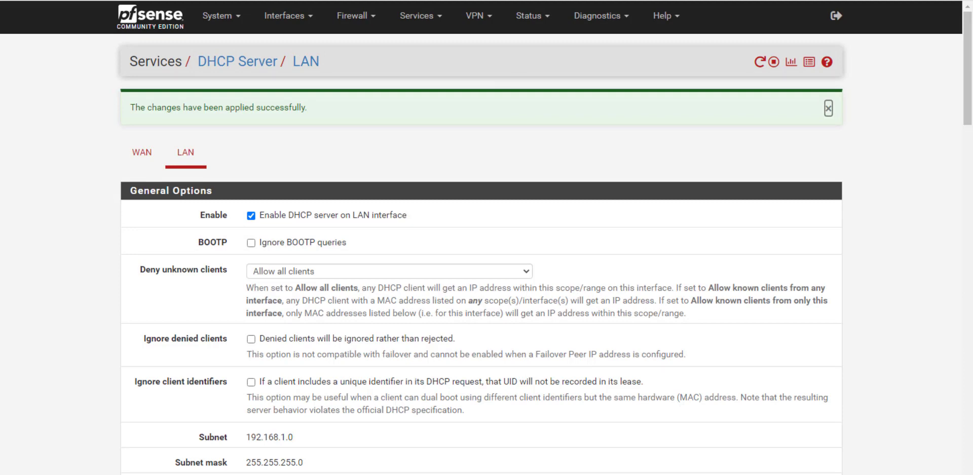
scroll(383, 339, "down", 10)
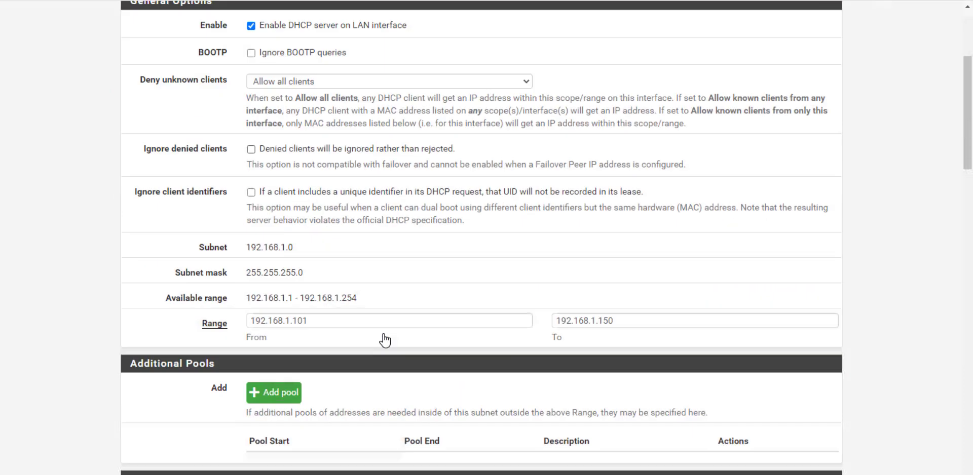
scroll(383, 339, "down", 15)
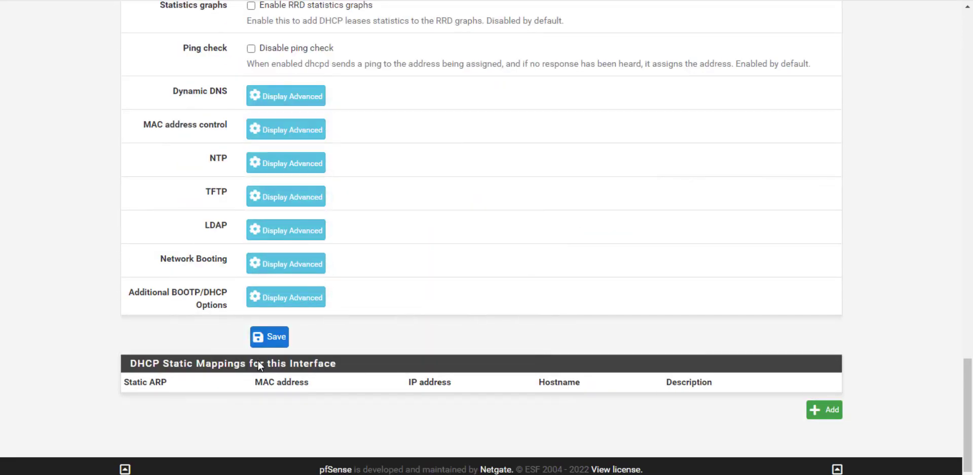
- Start a new static mapping and fill MAC 00:0c:29:3d:86:71 with Copy My MAC
left_click(825, 412)
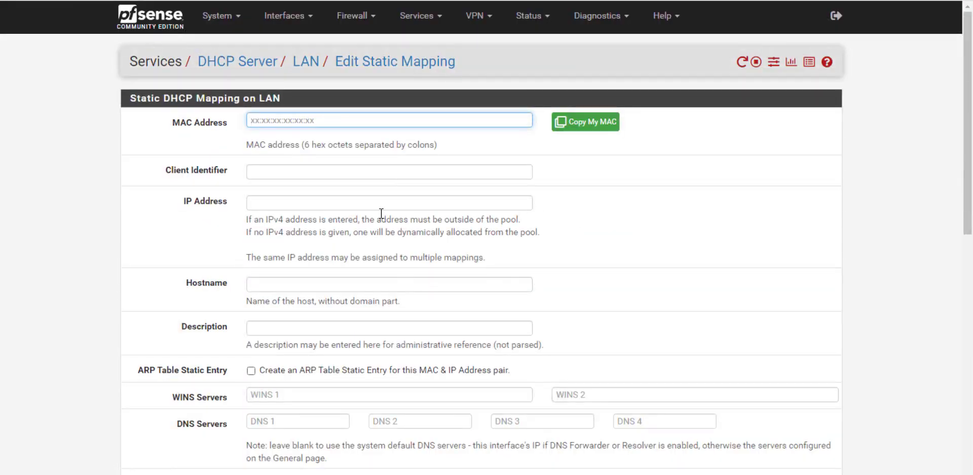
type("119.81.214.231")
key("ctrl+z")
type("0")
left_click(581, 127)
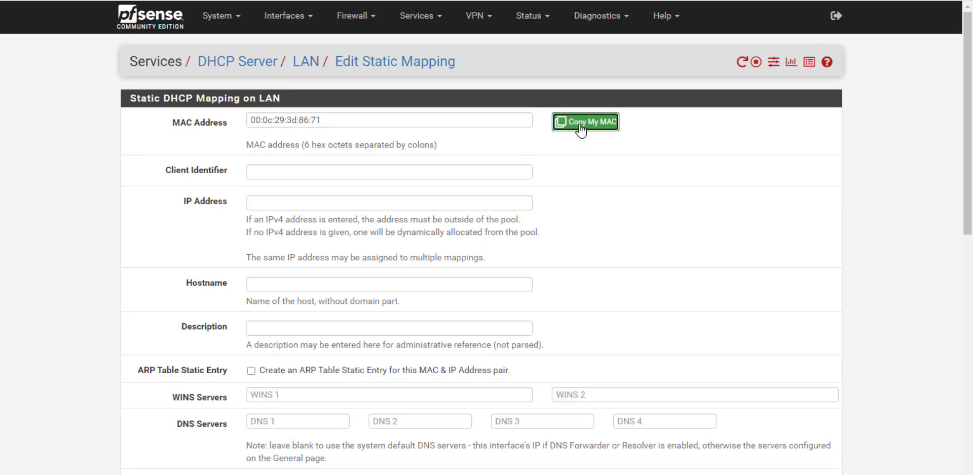
- Enter client identifier 'rdp' and reserved IP 192.168.1.151, then save the mapping
left_click(267, 170)
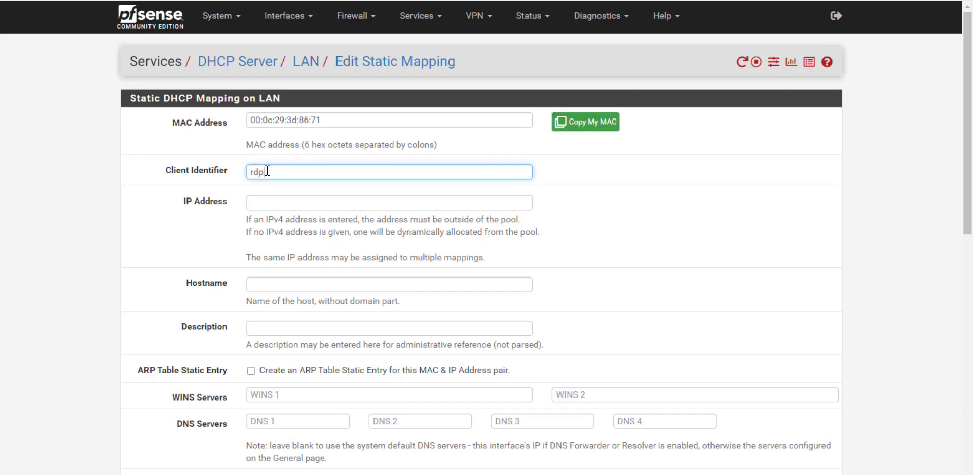
type("rdp")
left_click(268, 200)
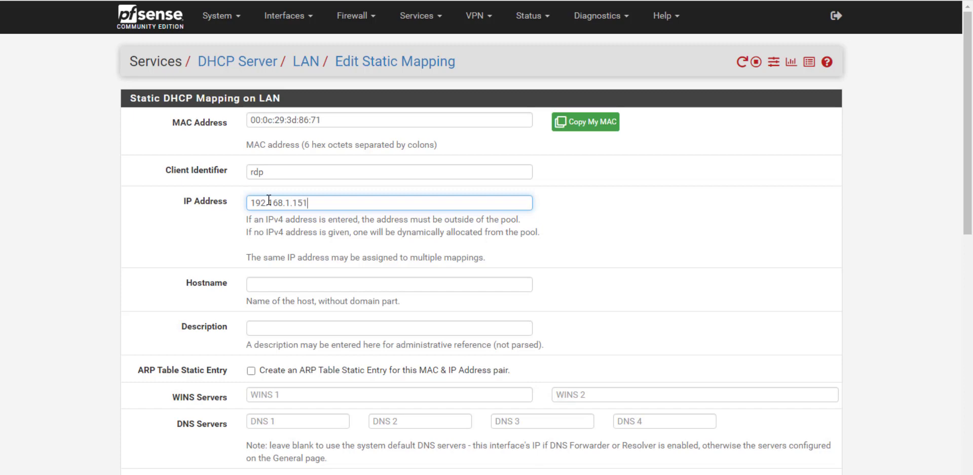
left_click(645, 260)
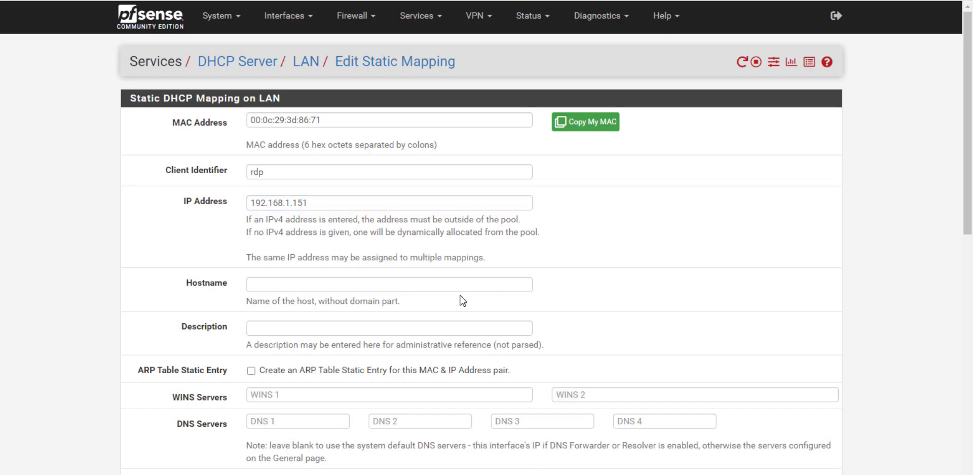
scroll(456, 299, "down", 5)
scroll(397, 317, "down", 5)
left_click(270, 413)
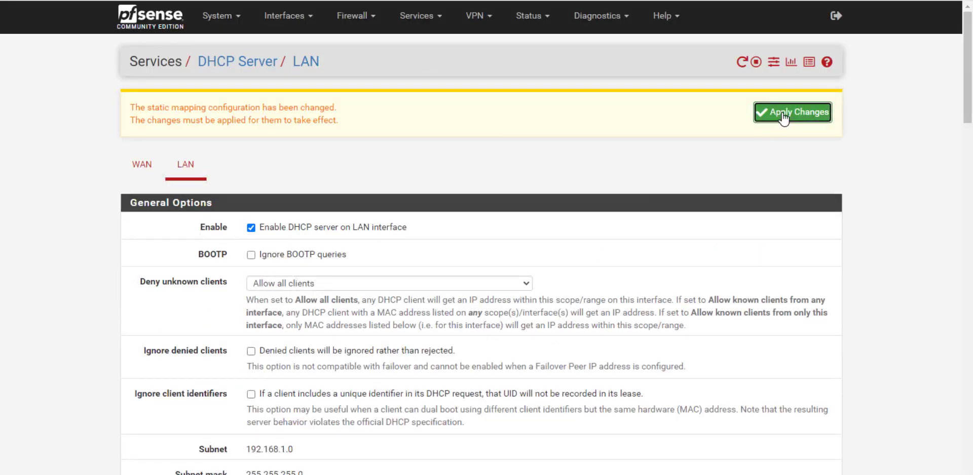
- Apply the static mapping change and check Ethernet0's current IP details
left_click(784, 115)
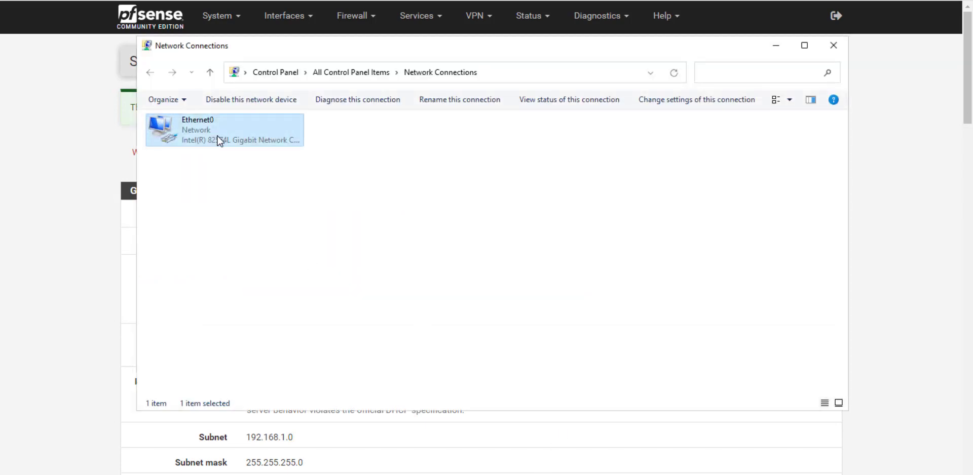
right_click(216, 138)
left_click(245, 152)
left_click(417, 217)
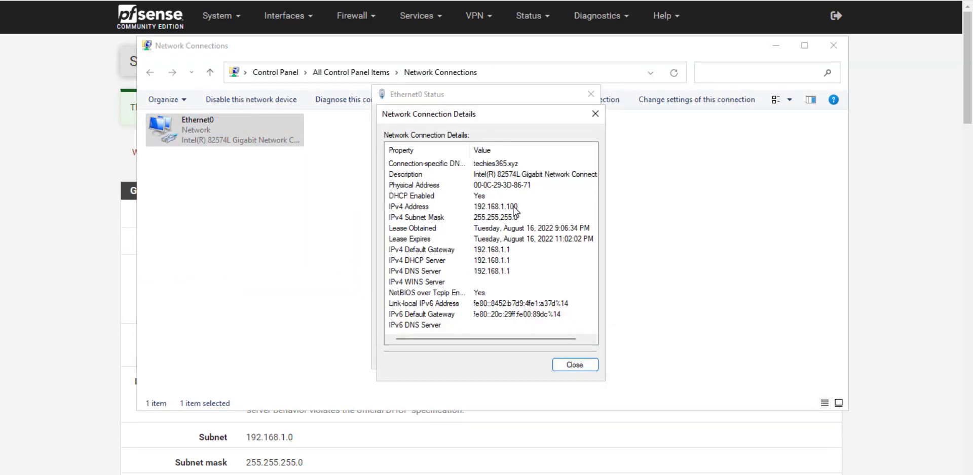
left_click(572, 365)
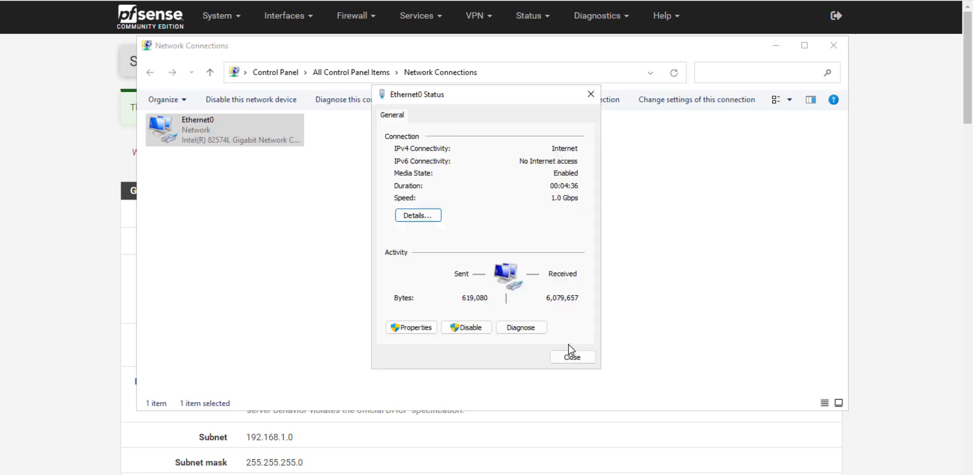
left_click(569, 358)
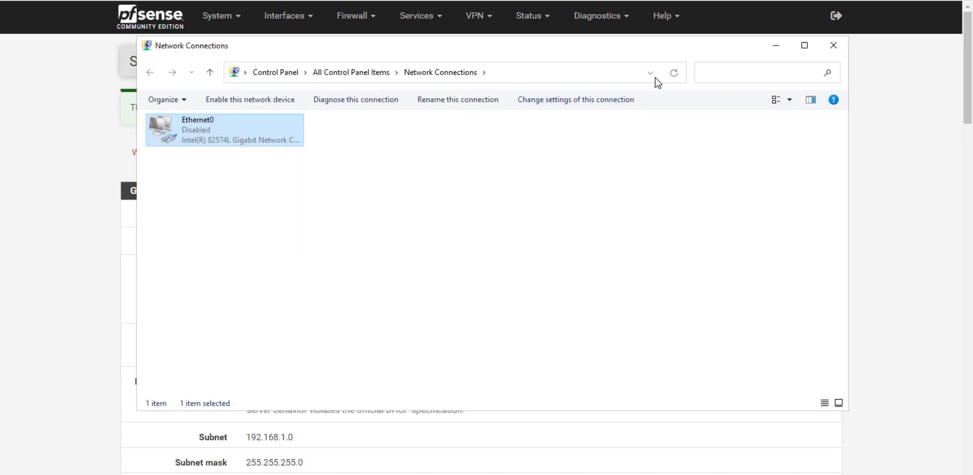
- Disable and re-enable Ethernet0, then confirm its details show 192.168.1.151
left_click(670, 73)
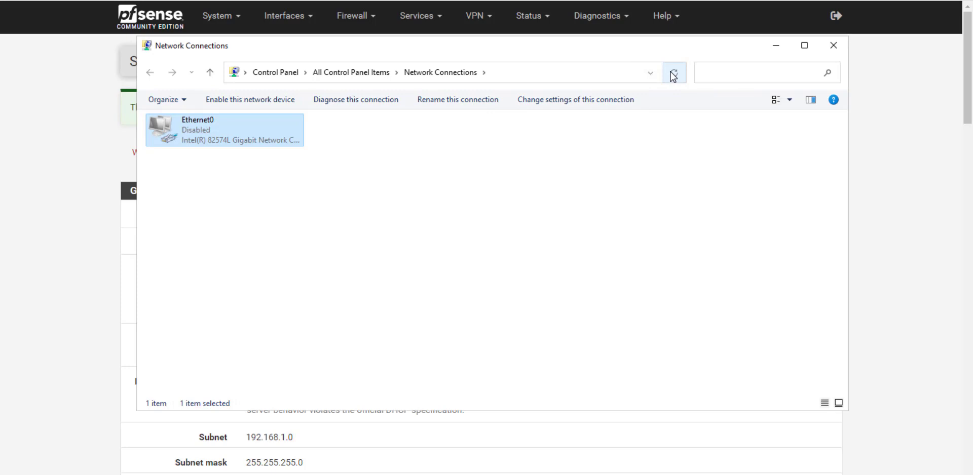
right_click(226, 139)
left_click(248, 144)
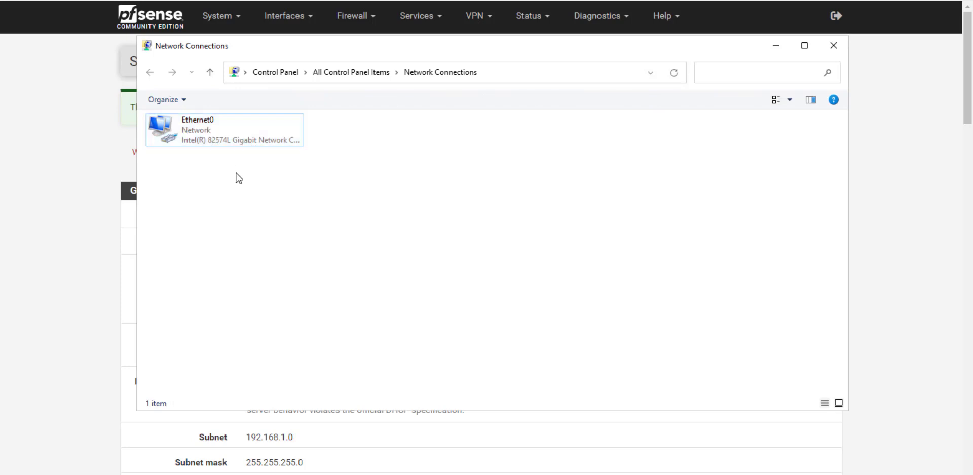
right_click(212, 135)
left_click(239, 160)
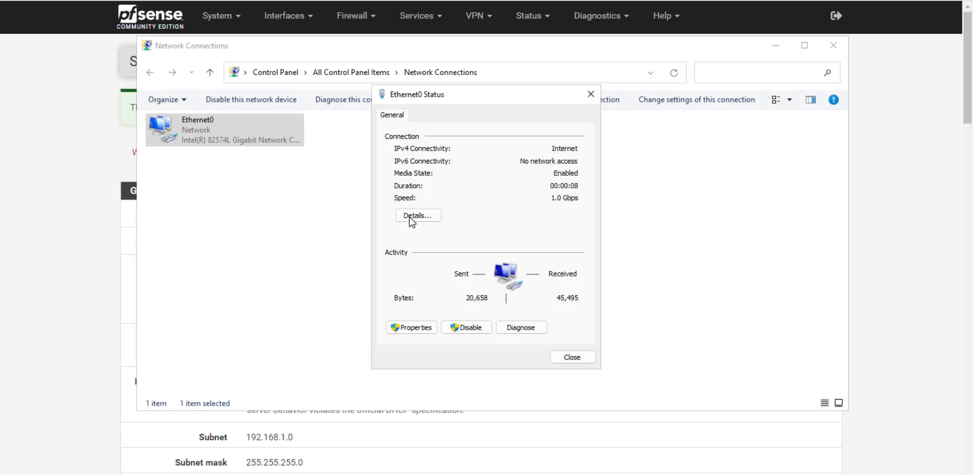
left_click(411, 217)
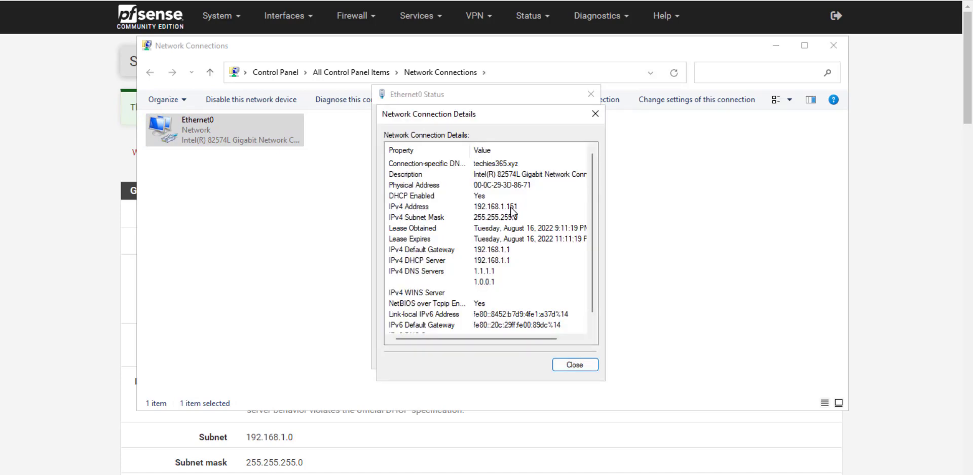
left_click(577, 368)
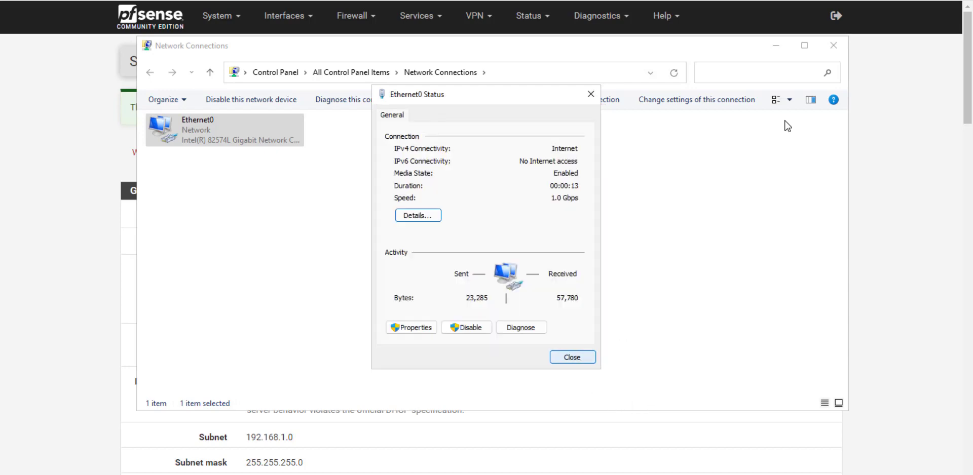
left_click(582, 356)
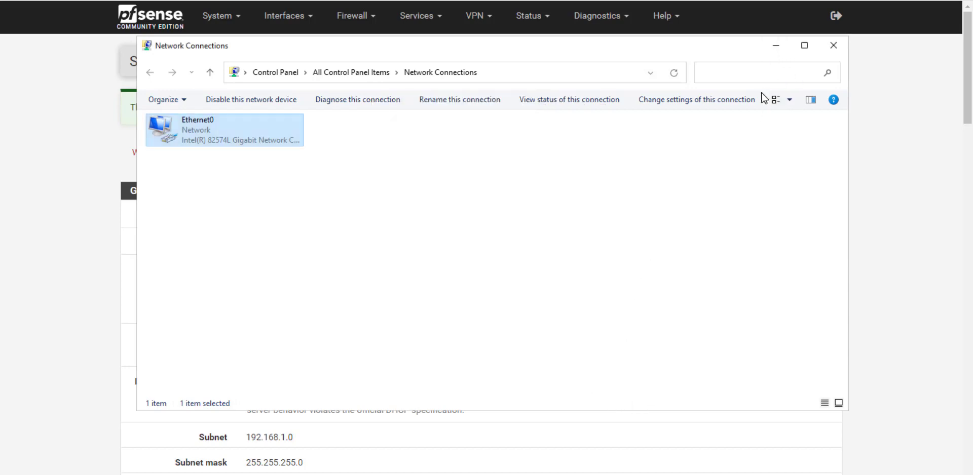
left_click(777, 47)
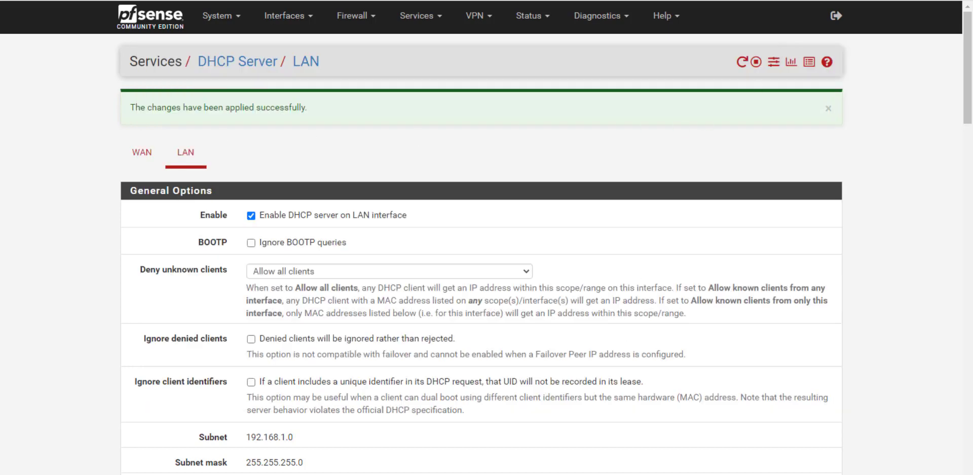
- Create a new NAT port-forward rule with destination port MS RDP
left_click(349, 25)
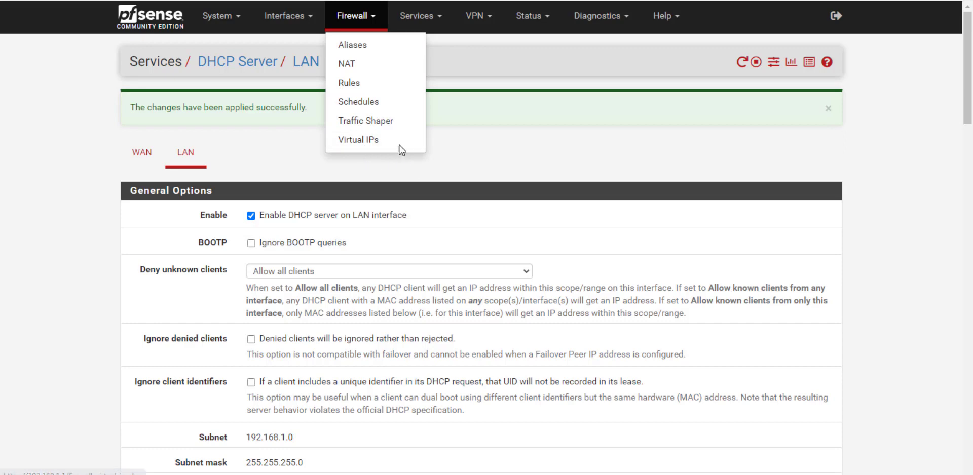
left_click(350, 66)
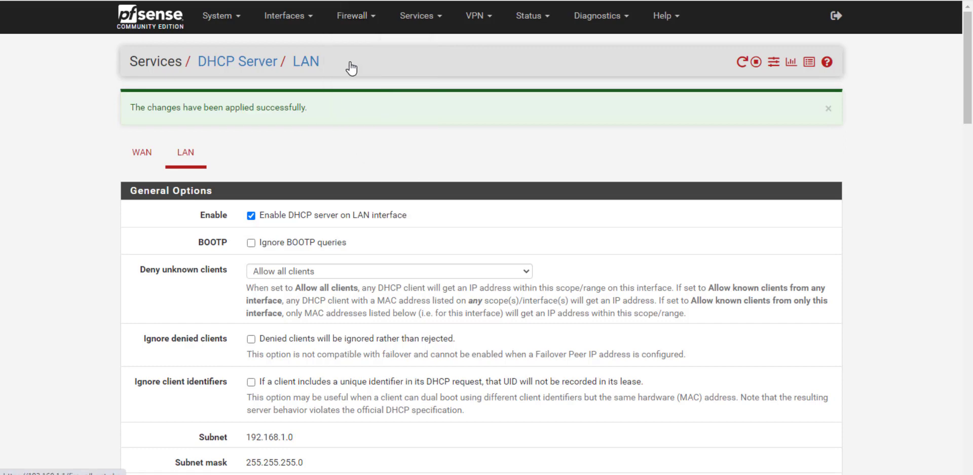
left_click(637, 196)
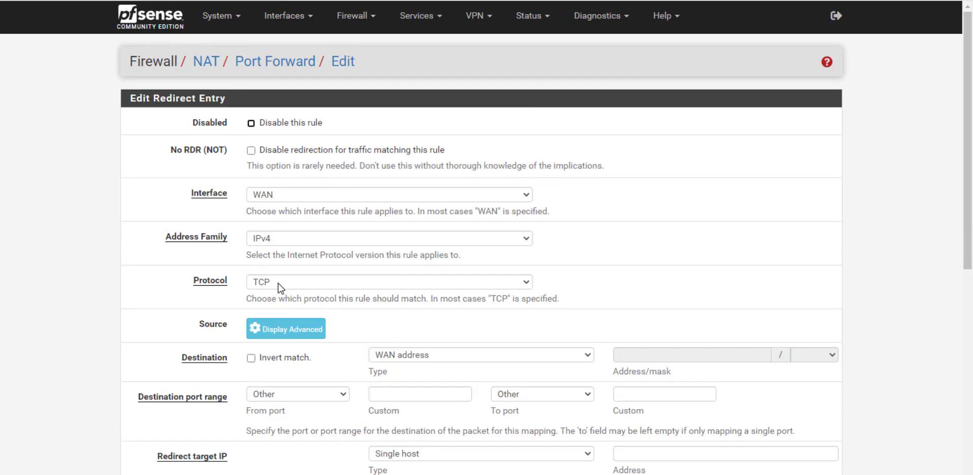
scroll(492, 320, "down", 3)
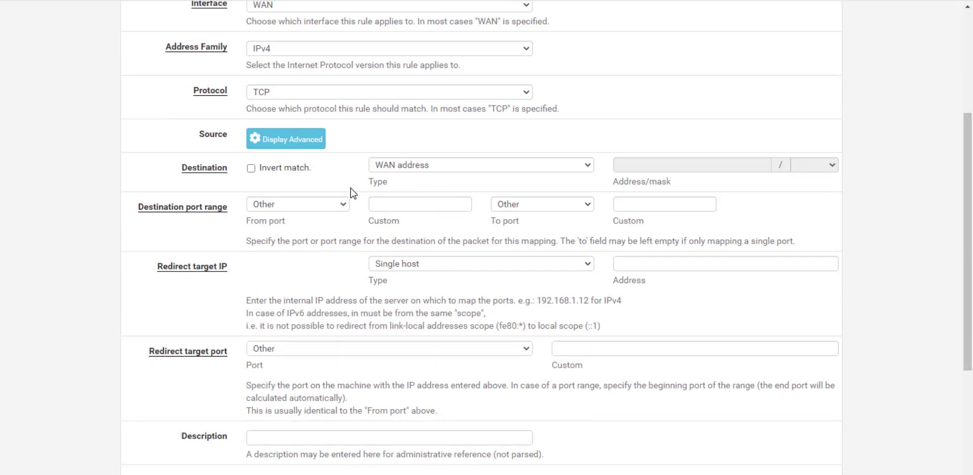
left_click(298, 205)
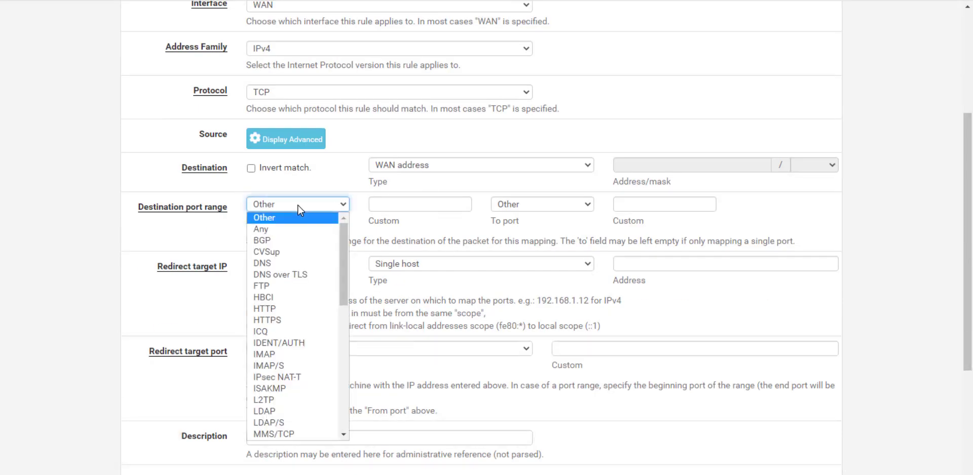
type("ms r")
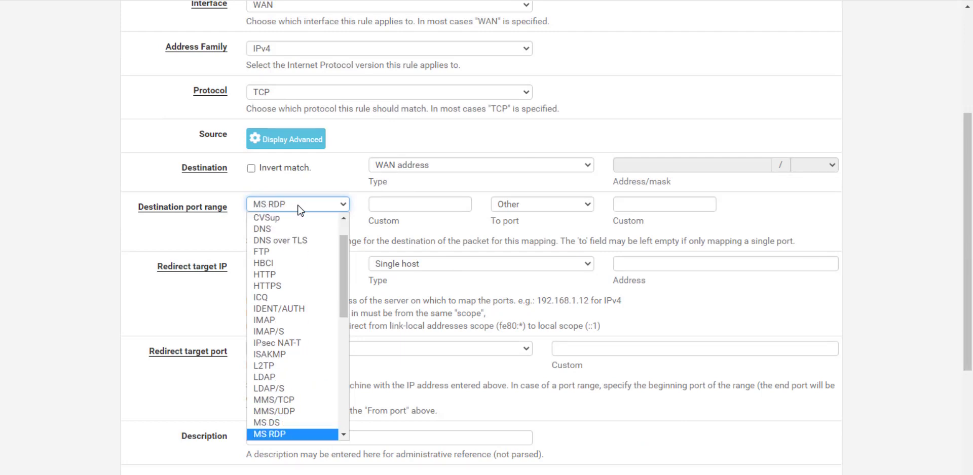
key("Return")
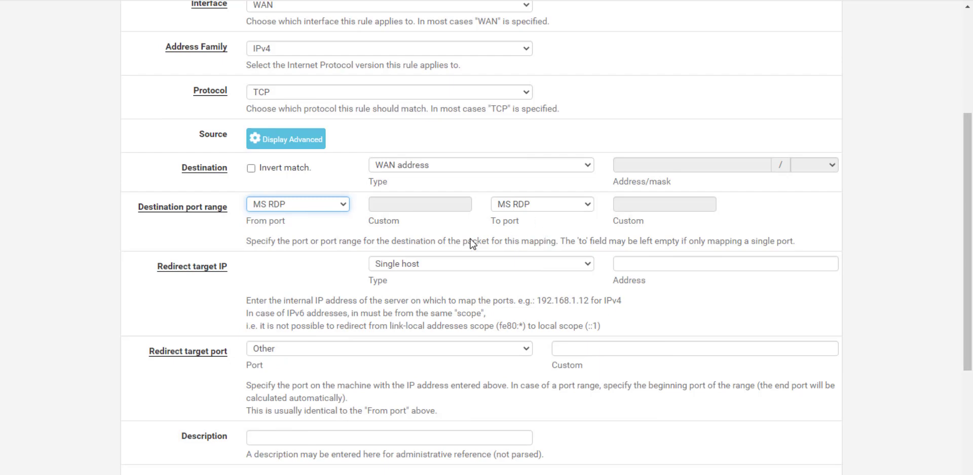
- Redirect the rule to target 192.168.1.151 on port MS RDP
left_click(630, 263)
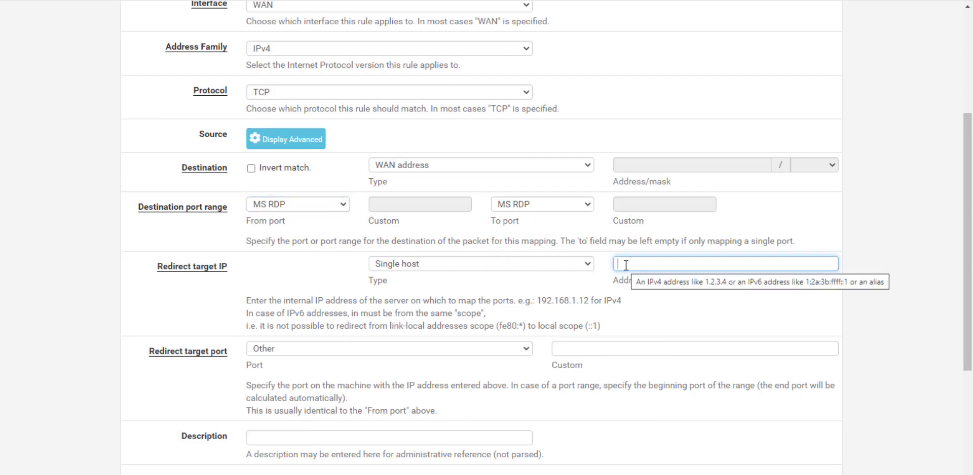
type("192.168.1.")
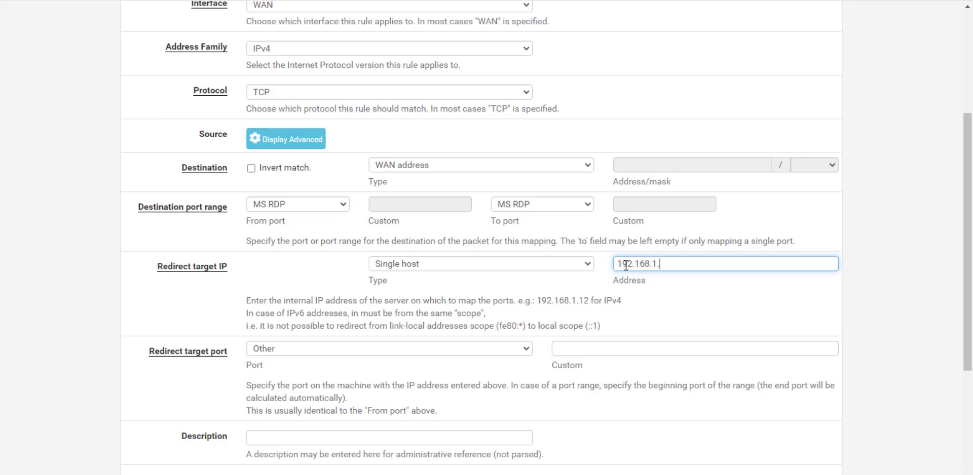
type("151")
left_click(338, 353)
type("ms")
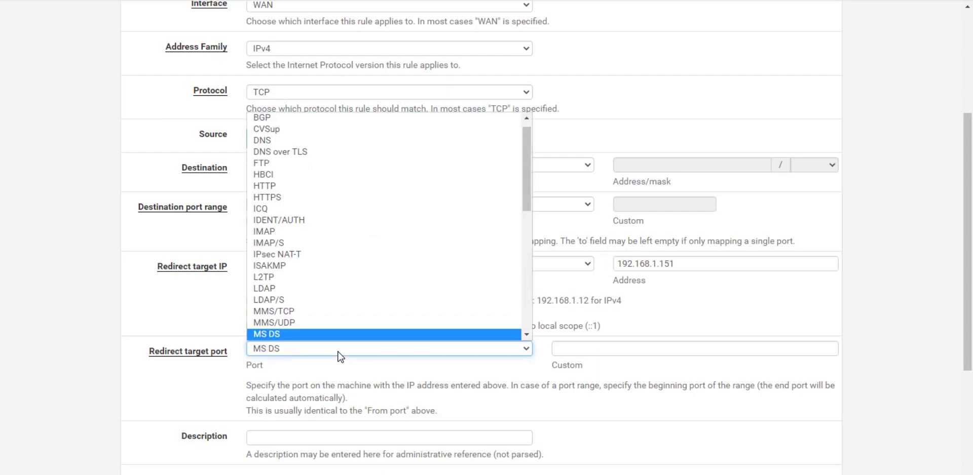
key("Down")
key("Return")
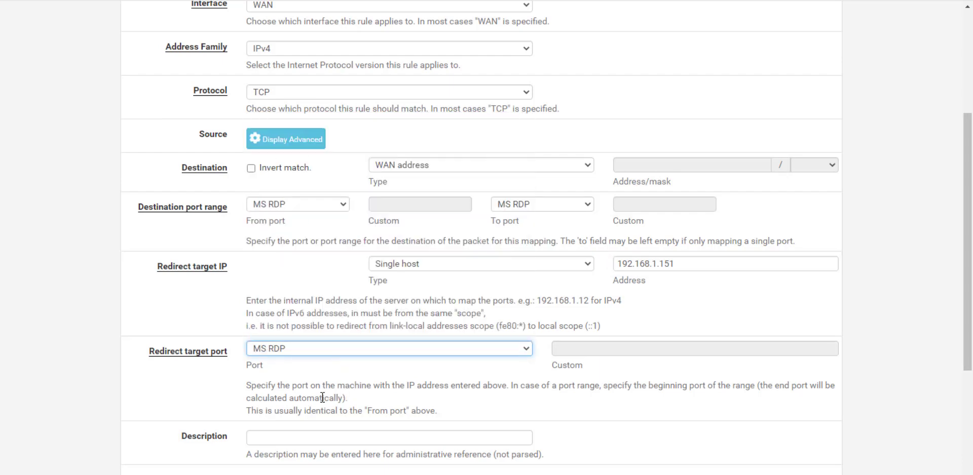
- Describe the rule 'RDP Test', keep WAN address as destination, then save and apply
scroll(323, 398, "down", 3)
type("RDP Test")
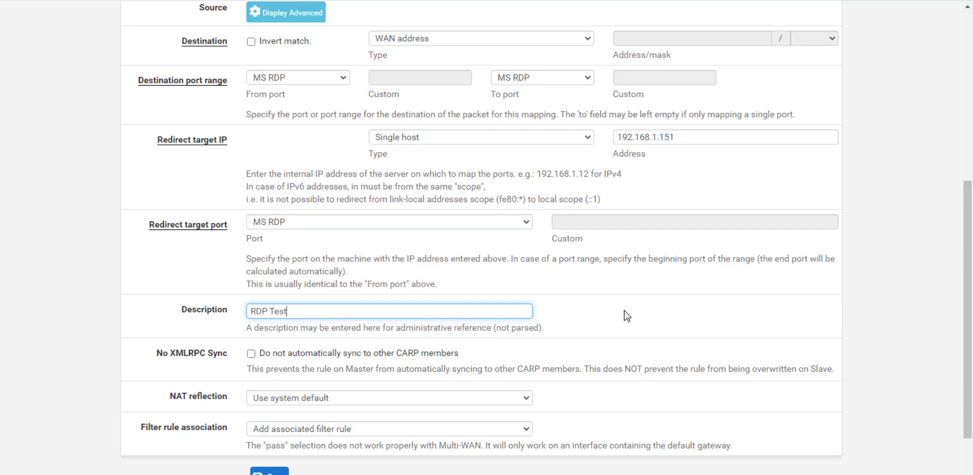
left_click(540, 284)
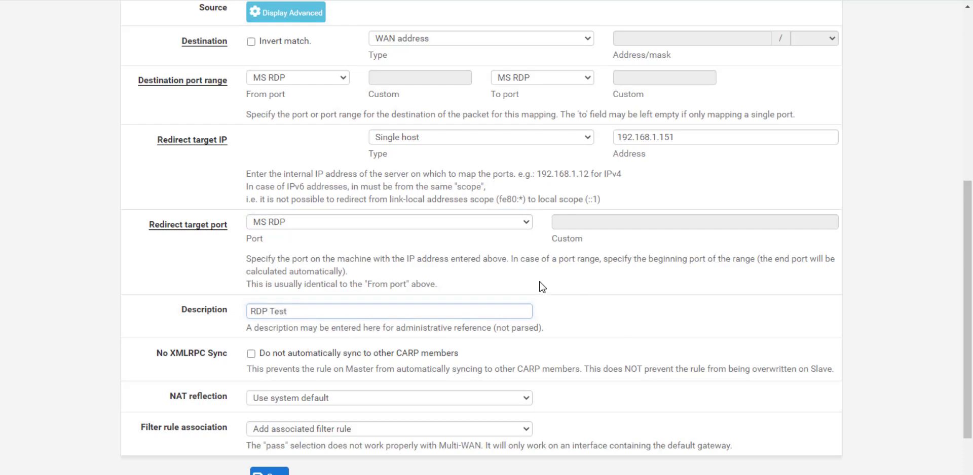
scroll(540, 285, "up", 6)
scroll(579, 311, "down", 4)
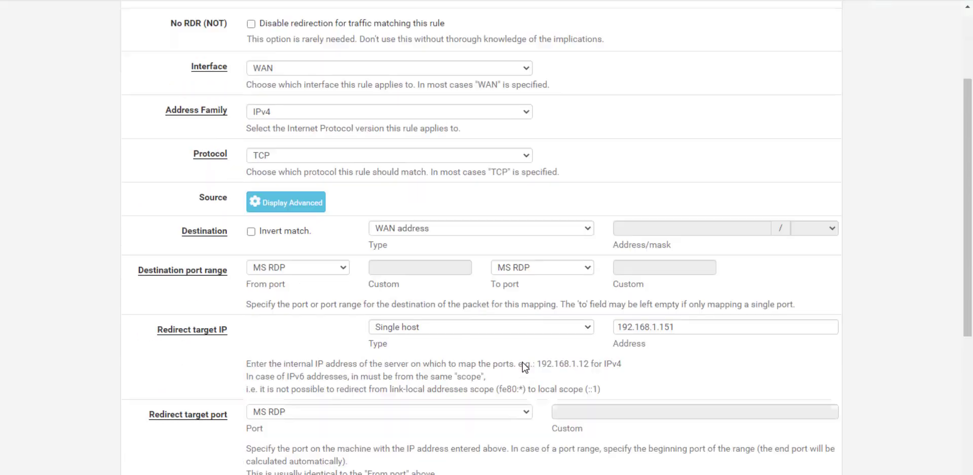
left_click(427, 166)
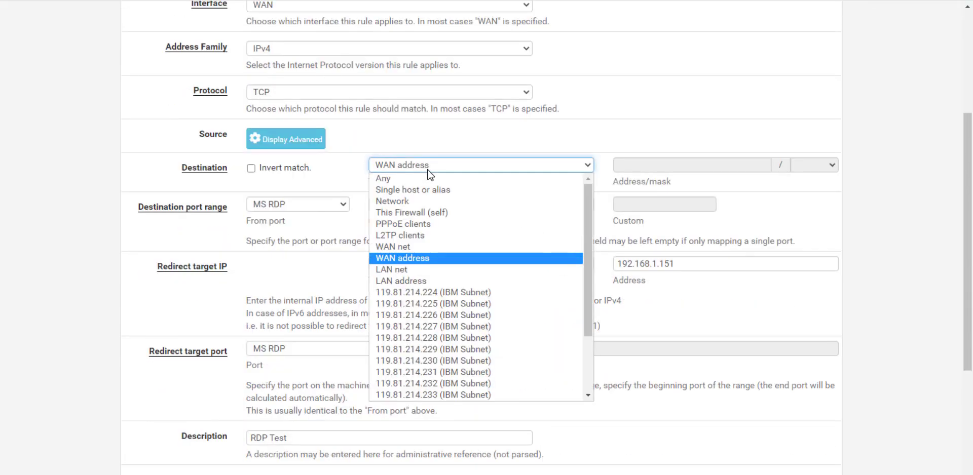
left_click(426, 259)
scroll(459, 366, "down", 4)
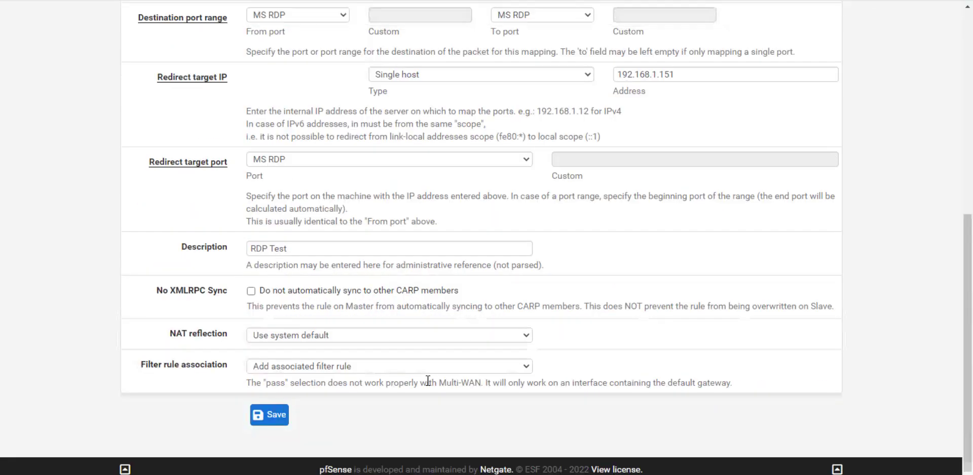
left_click(271, 415)
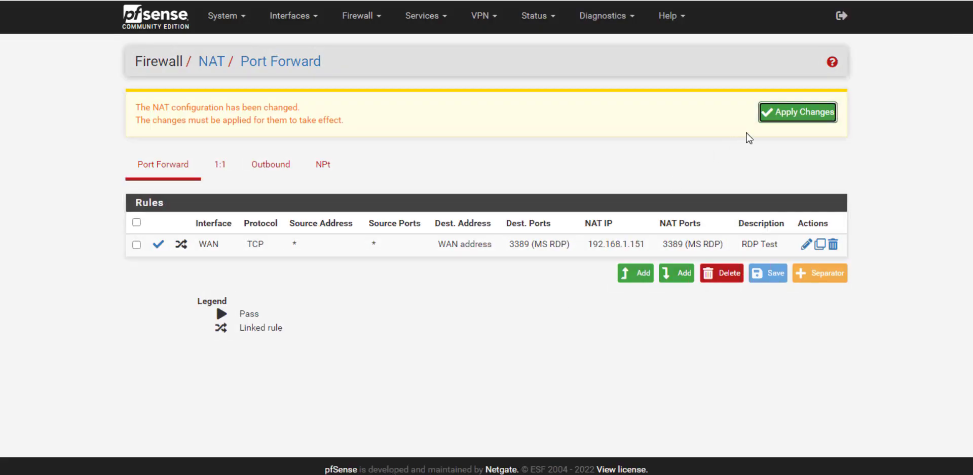
left_click(775, 114)
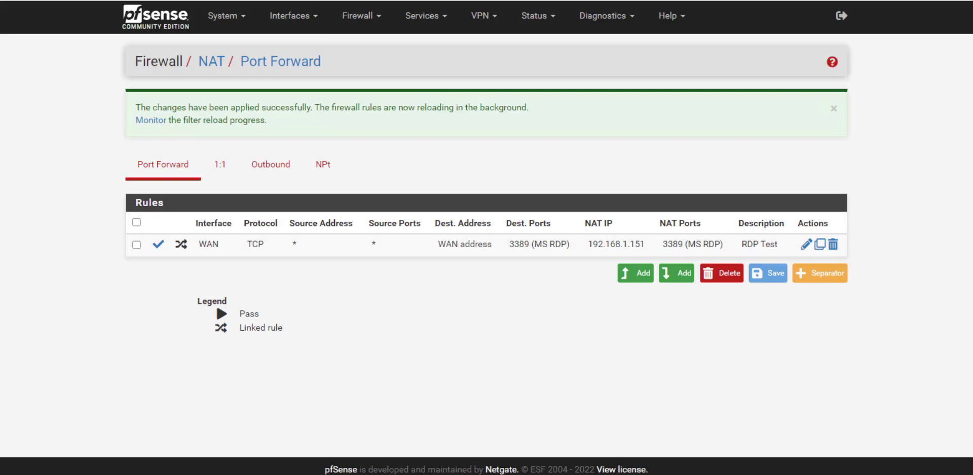
- Search 'you gets signal' in a new tab and open the YouGetSignal site
key("ctrl+t")
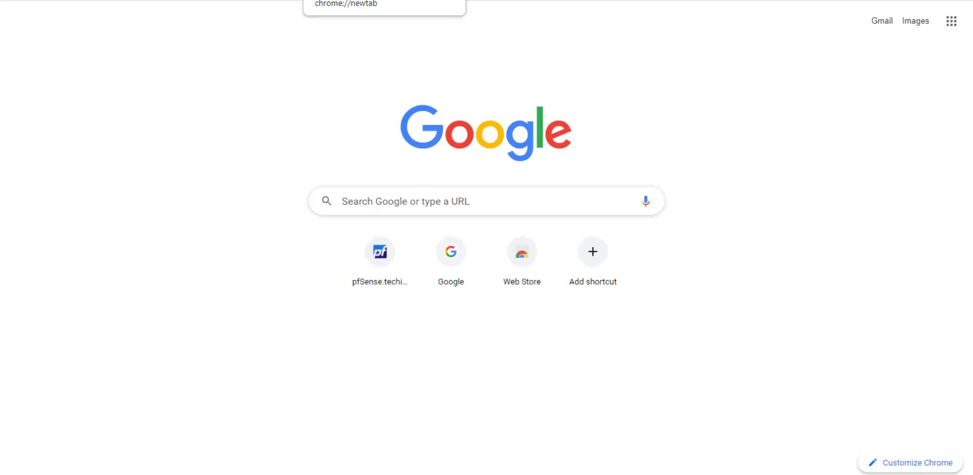
type("you gets")
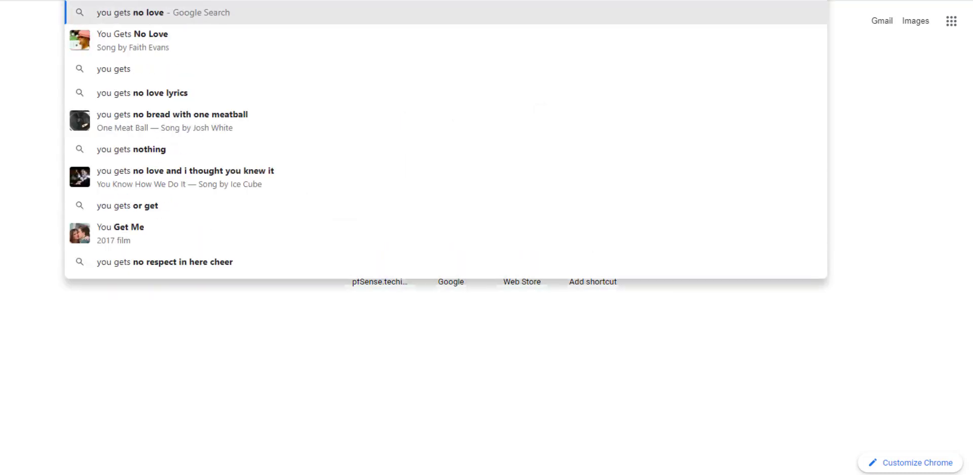
key("BackSpace")
type("si")
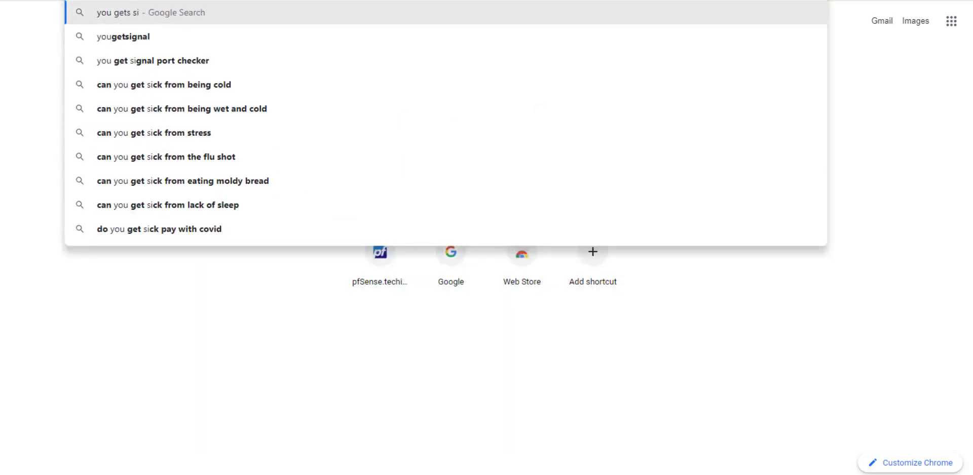
type("gnal")
key("Return")
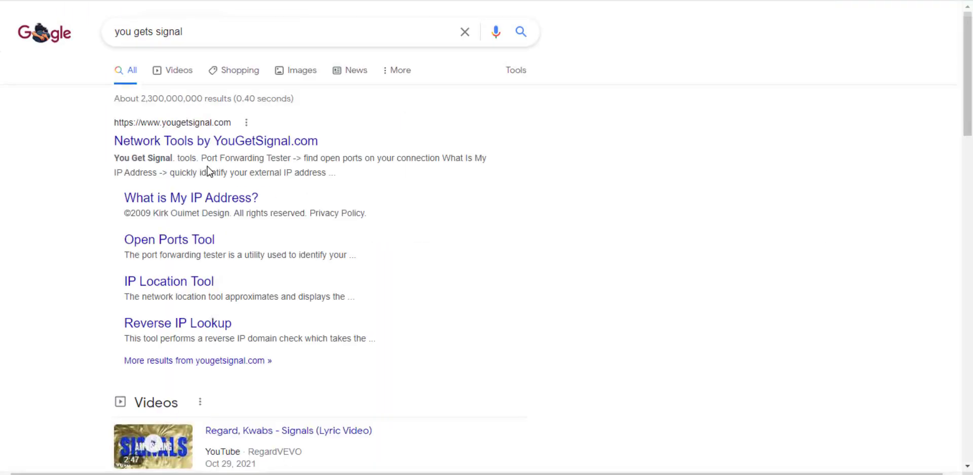
left_click(202, 143)
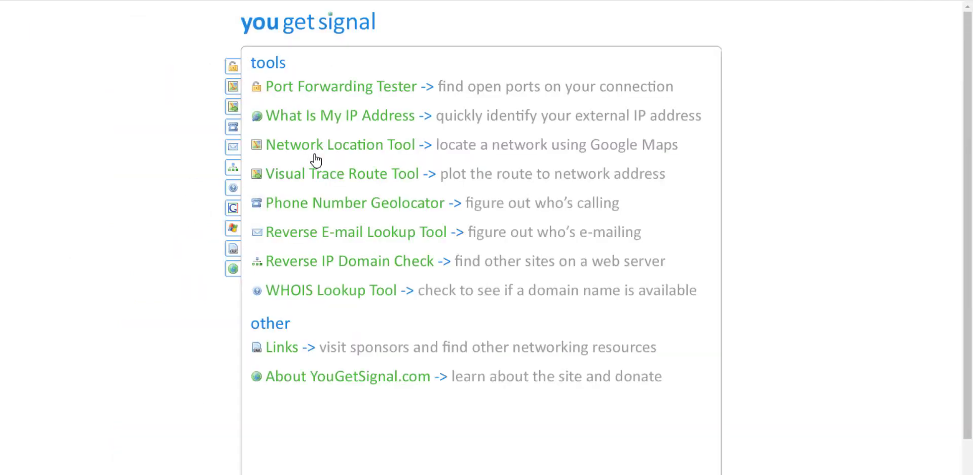
- Run the Port Forwarding Tester on port 3389
left_click(349, 98)
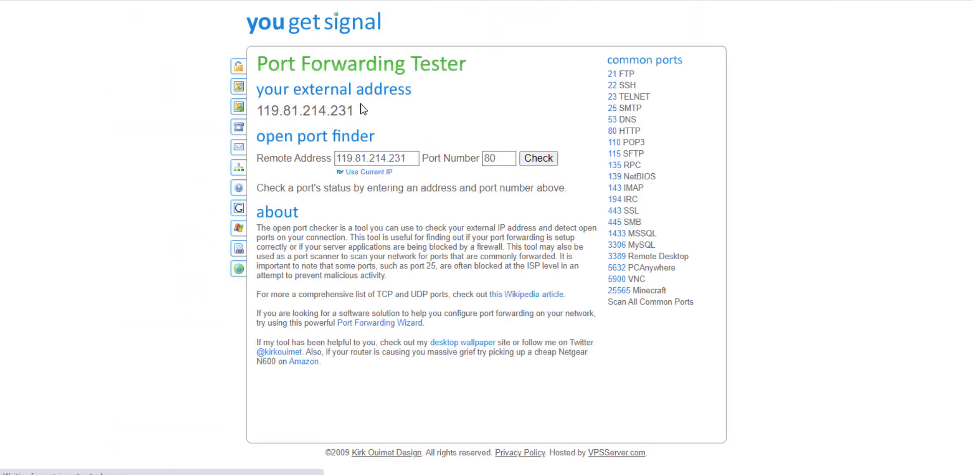
double_click(493, 160)
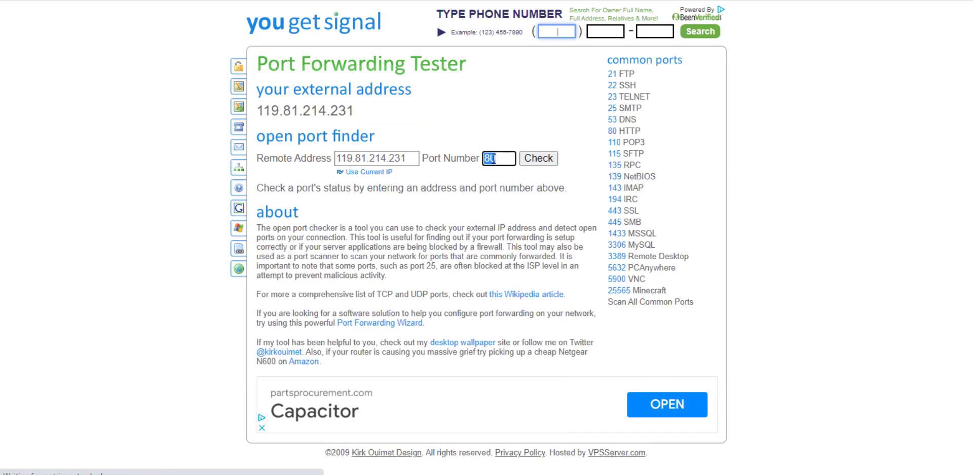
type("3389")
key("Return")
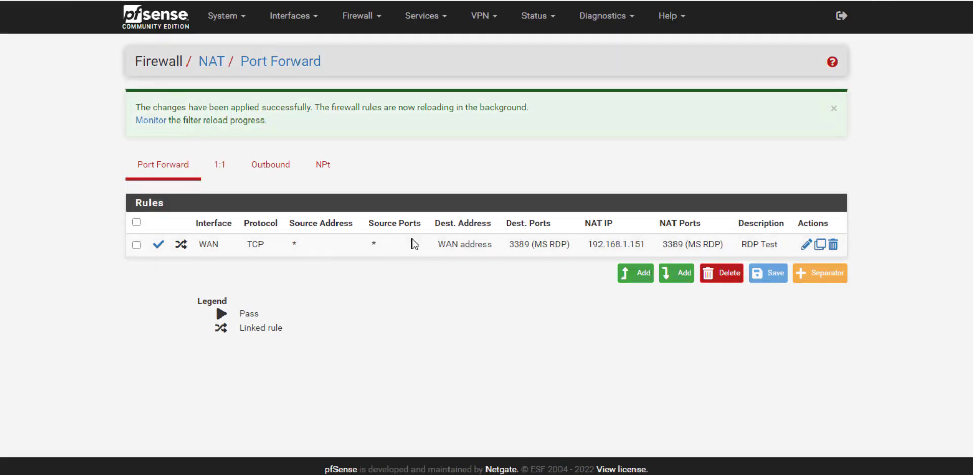
- Change the RDP Test rule's destination to 119.81.214.234 (IBM Subnet), save, apply, and reload the list
left_click(359, 16)
left_click(805, 244)
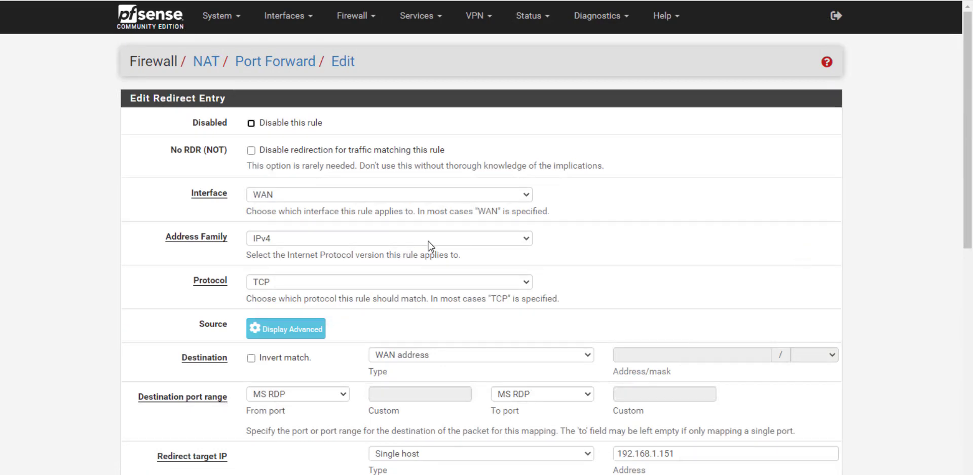
scroll(430, 245, "down", 3)
left_click(432, 169)
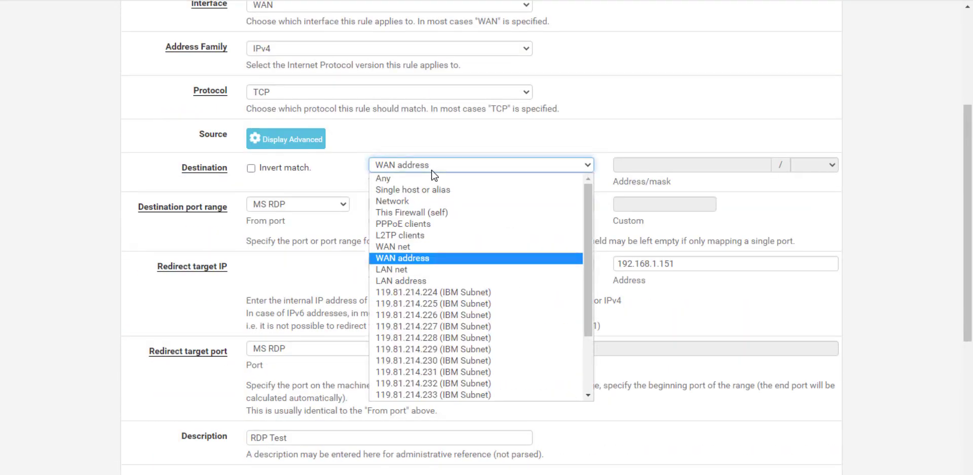
scroll(449, 344, "down", 3)
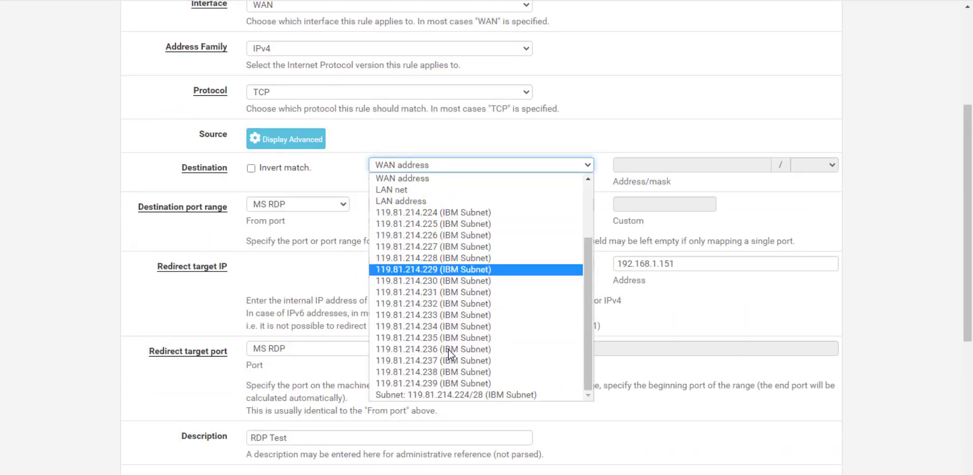
left_click(425, 327)
scroll(586, 197, "down", 5)
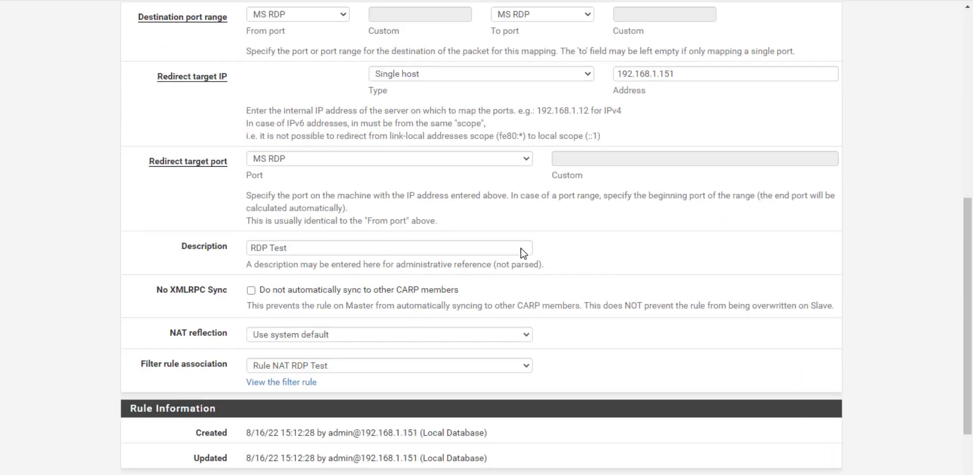
left_click(274, 421)
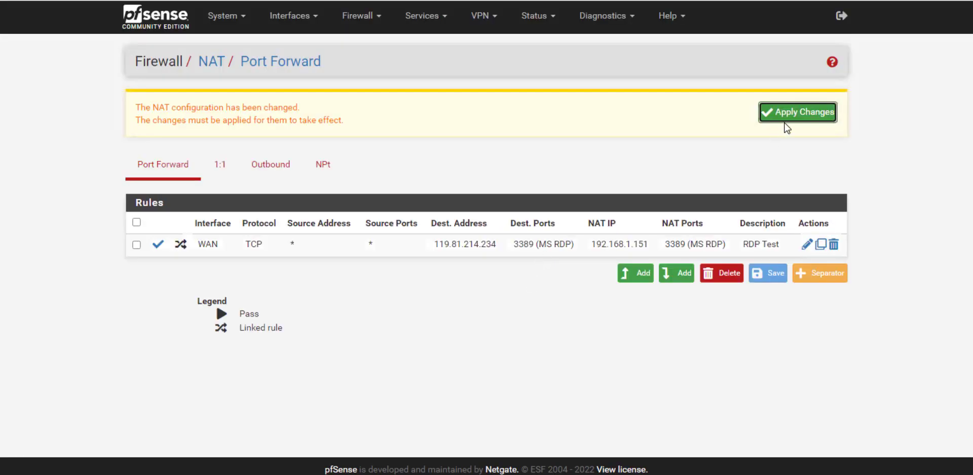
left_click(792, 121)
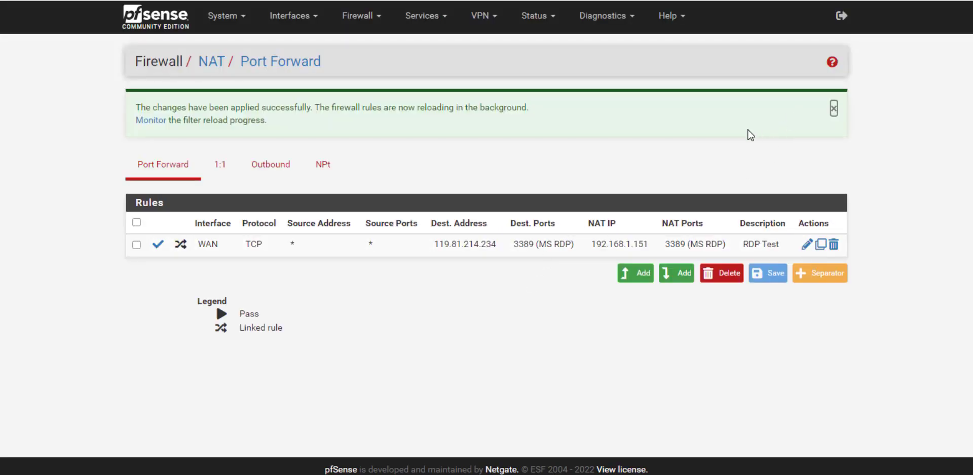
left_click(56, 0)
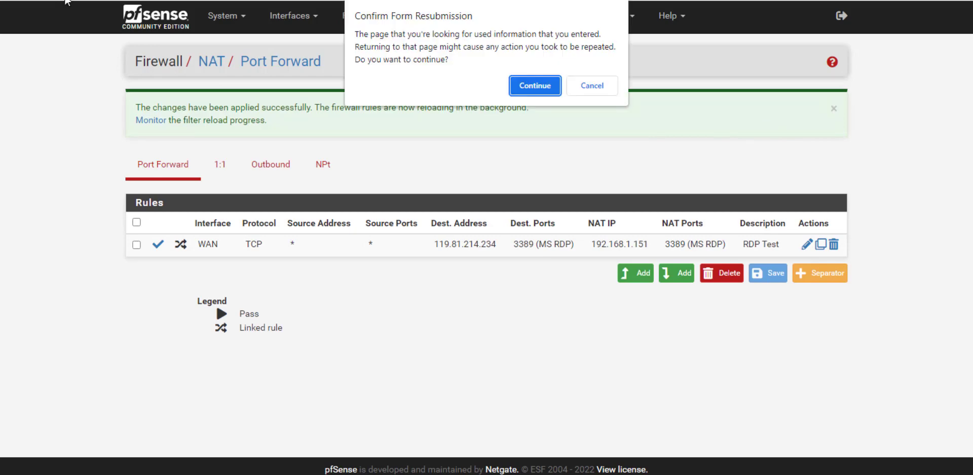
left_click(593, 87)
left_click(166, 170)
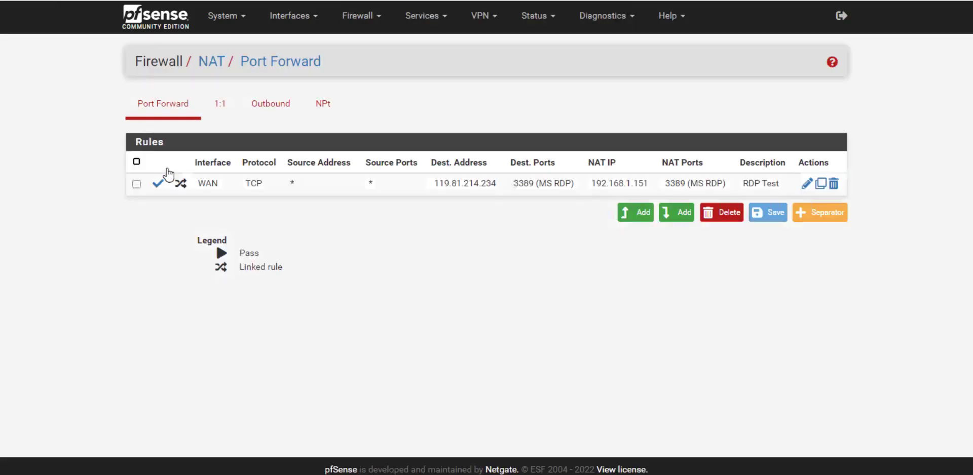
- Change the tester's remote address to 119.81.214.234 and check port 3389
left_click(366, 0)
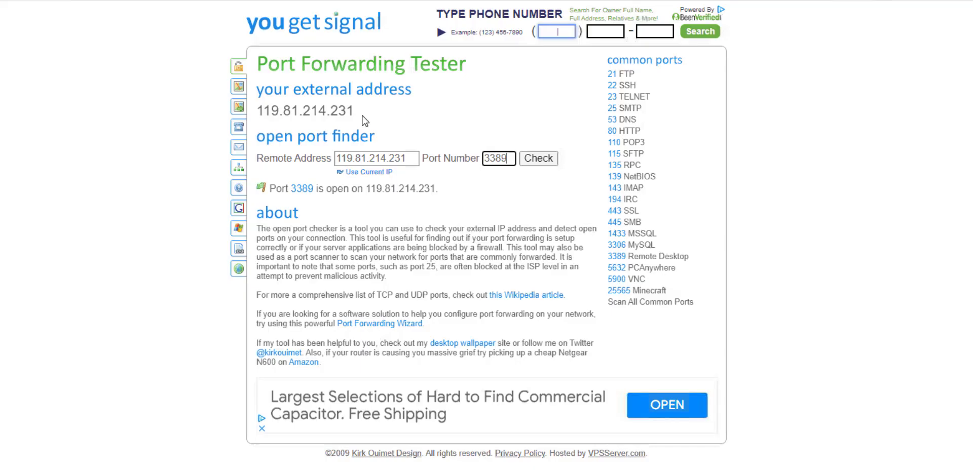
key("alt+Tab")
left_click(406, 155)
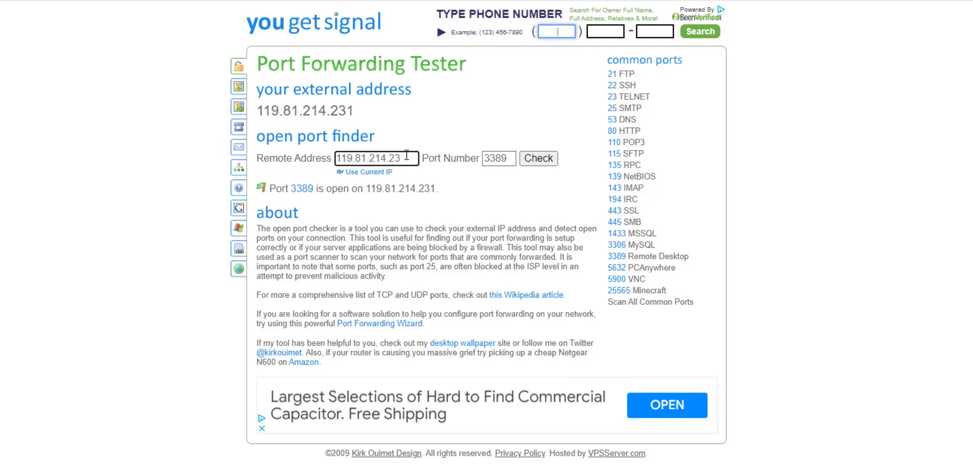
type("4")
left_click(539, 158)
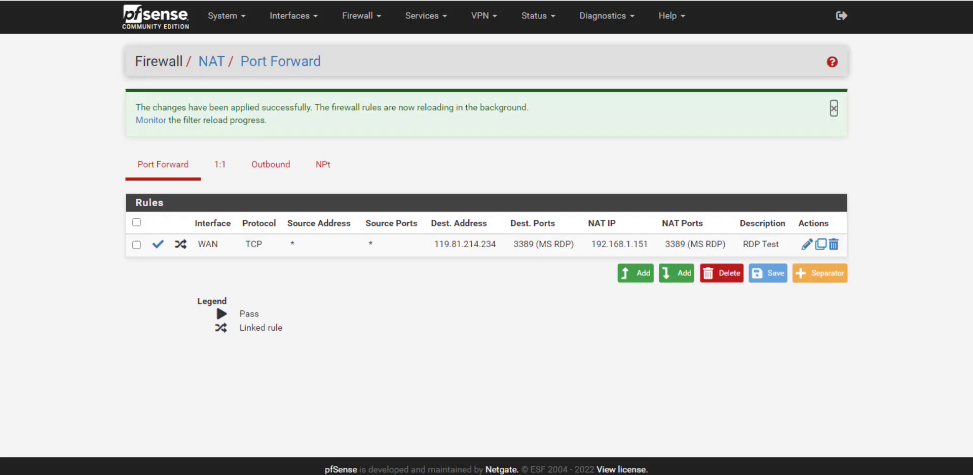
- Set the RDP Test rule's destination to 119.81.214.233 (IBM Subnet), then save and apply
left_click(805, 250)
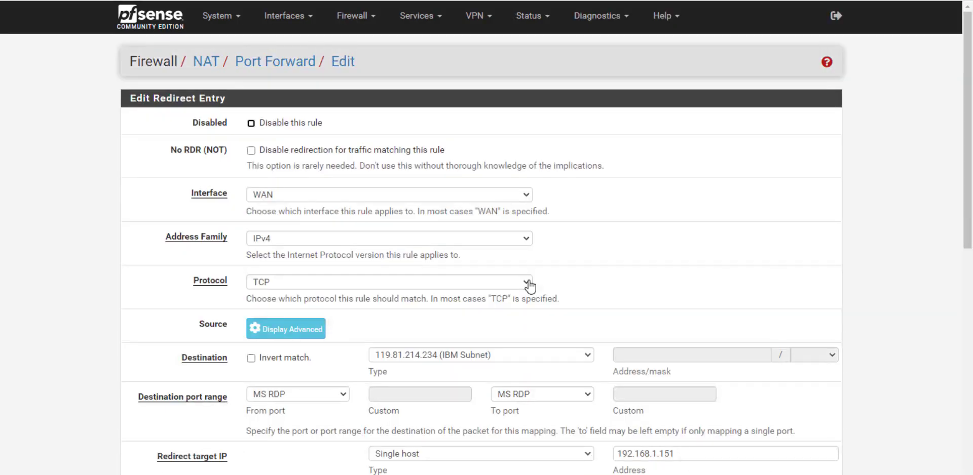
left_click(478, 356)
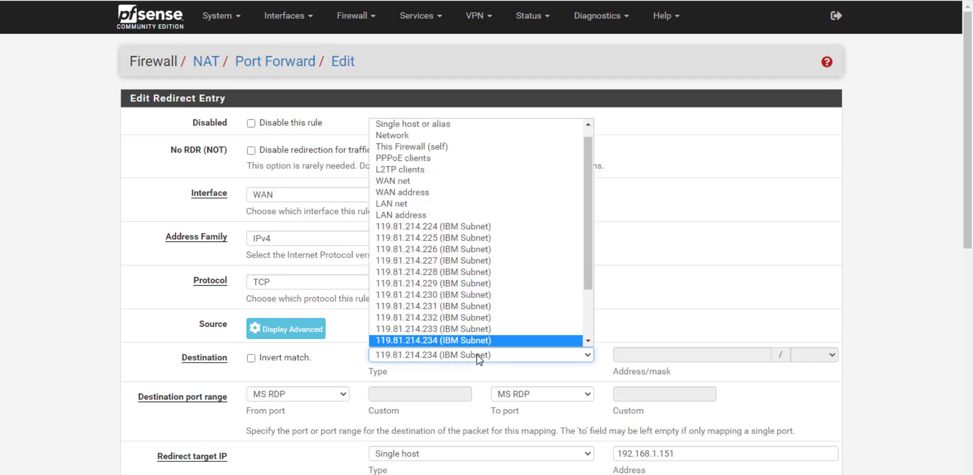
left_click(435, 330)
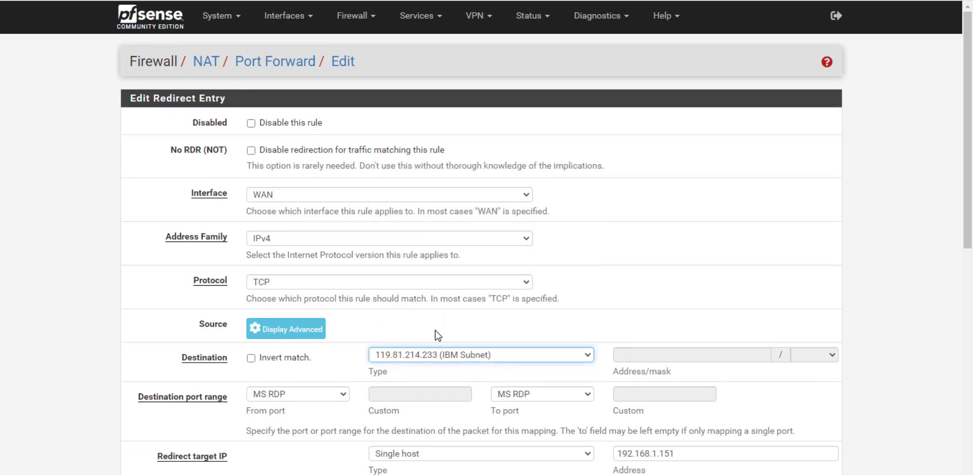
scroll(612, 367, "down", 7)
scroll(477, 385, "down", 2)
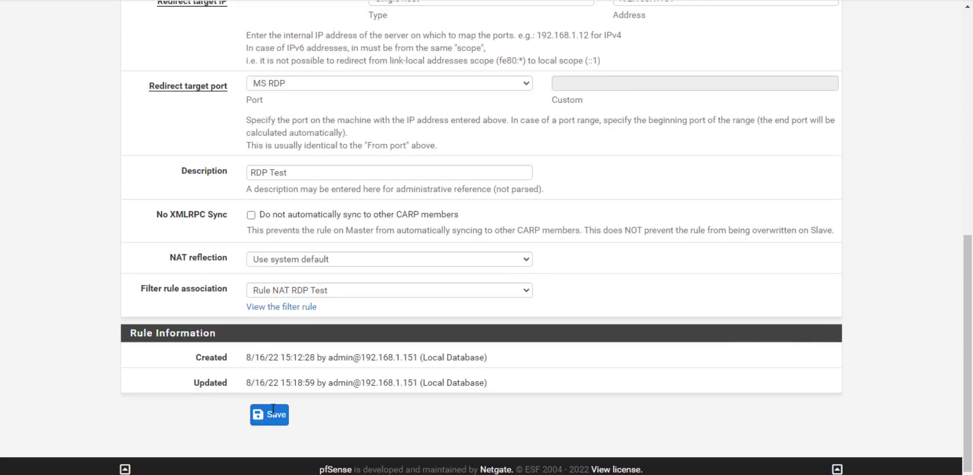
left_click(268, 412)
left_click(822, 116)
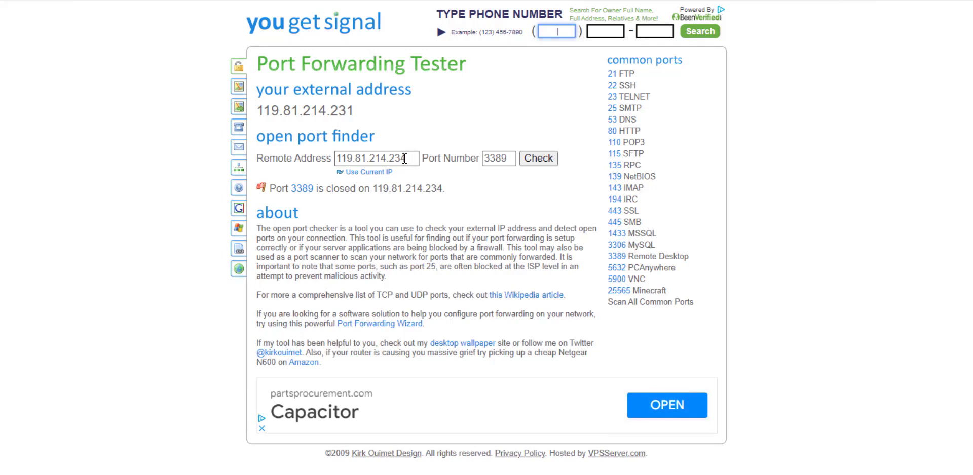
left_click(405, 159)
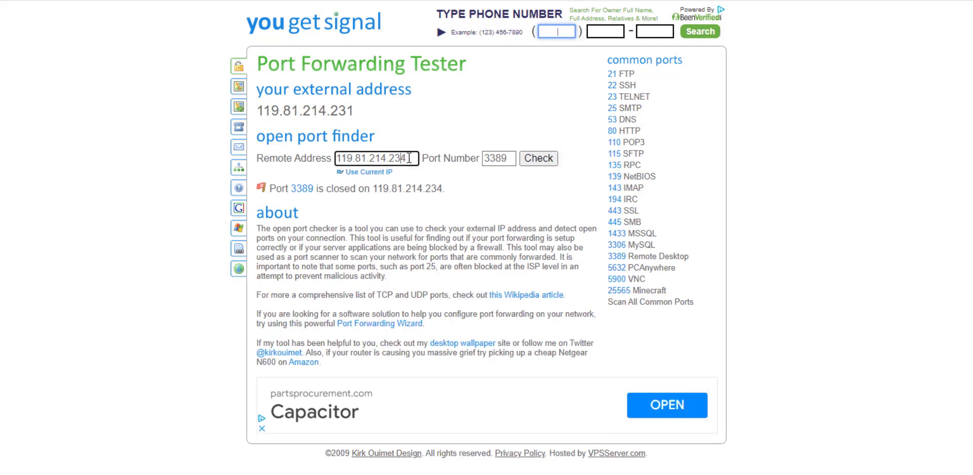
- Check port 3389 on remote address 119.81.214.233 in the tester
type("3")
left_click(538, 163)
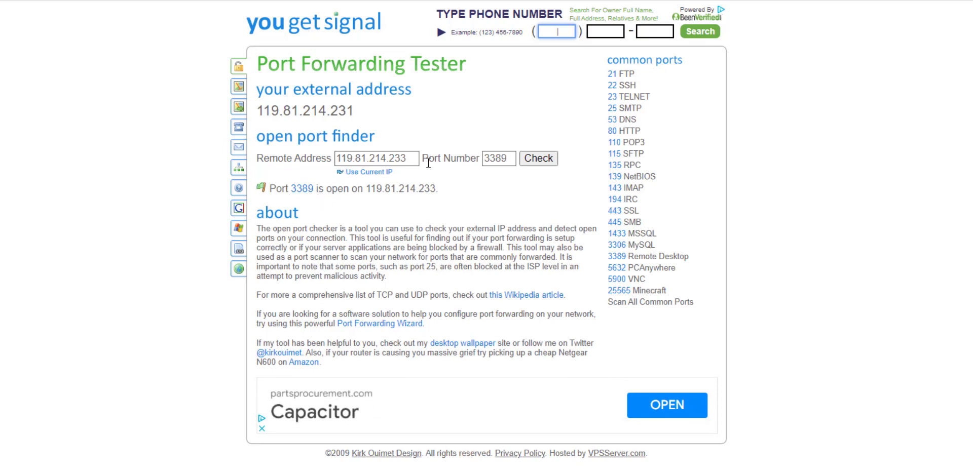
left_click(121, 1)
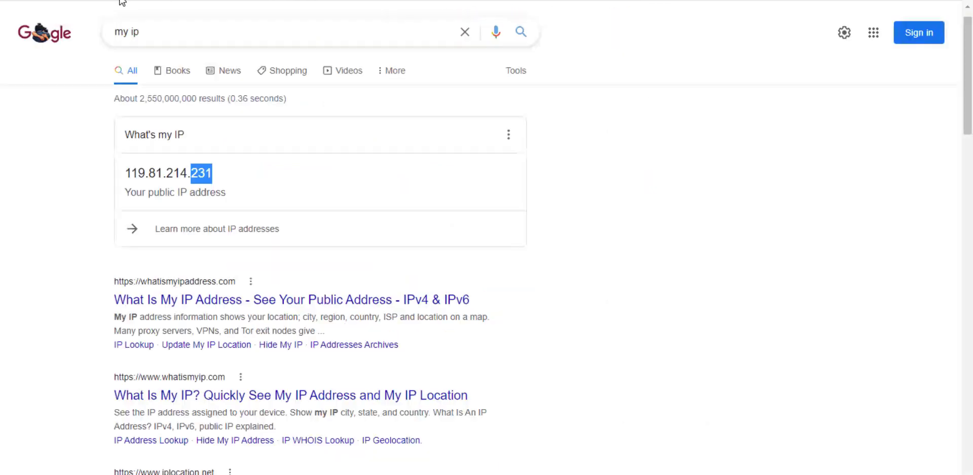
- Reload Google's 'my ip' results and select the public IP 119.81.214.231
key("F5")
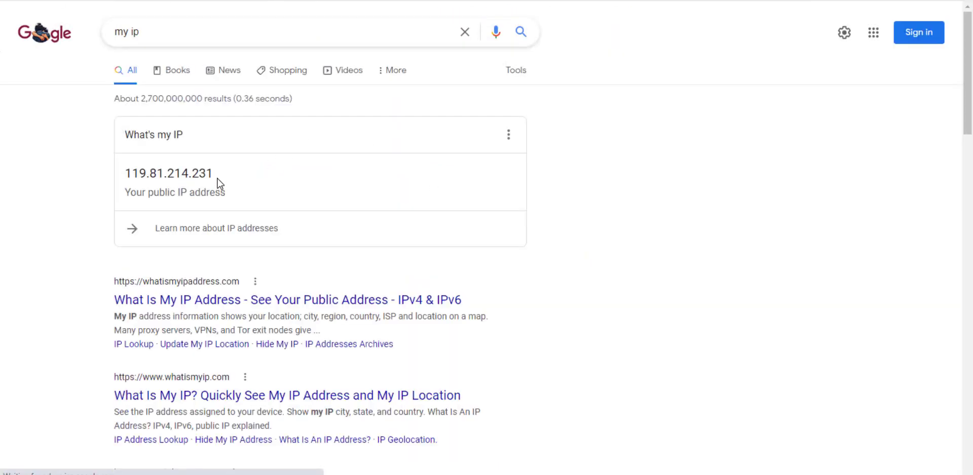
left_click_drag(217, 181, 125, 173)
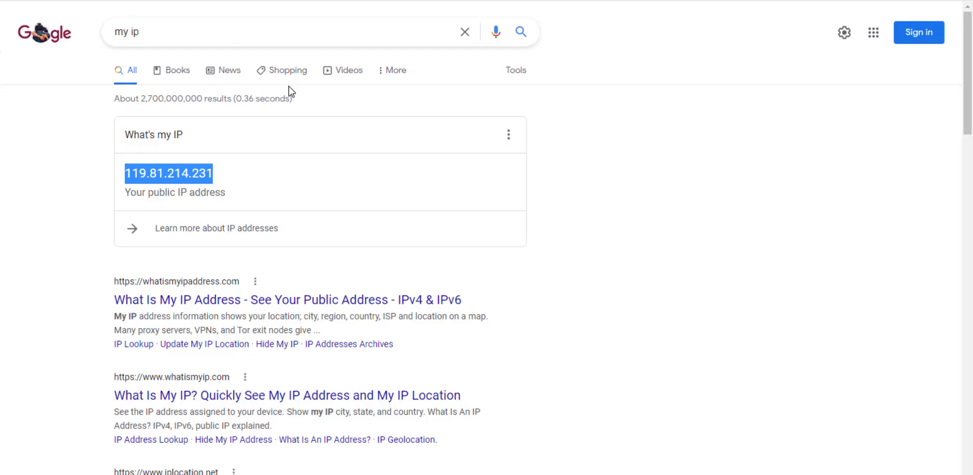
left_click(218, 181)
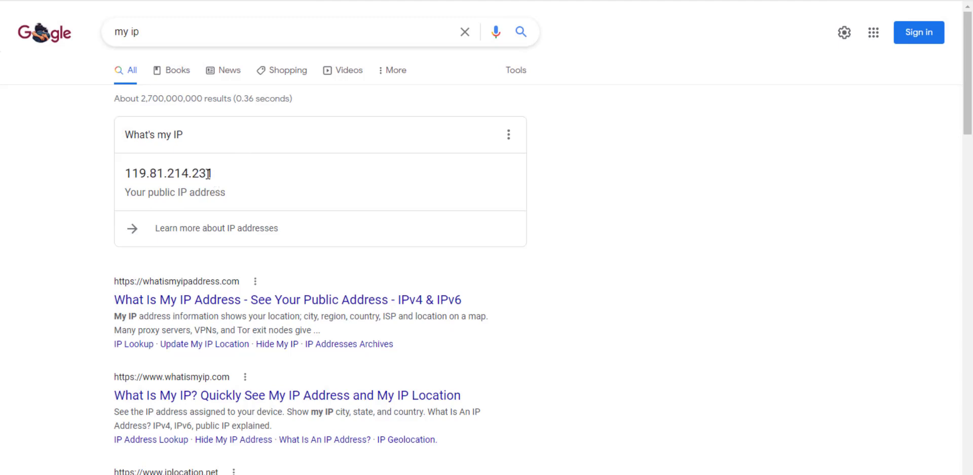
left_click_drag(208, 174, 212, 173)
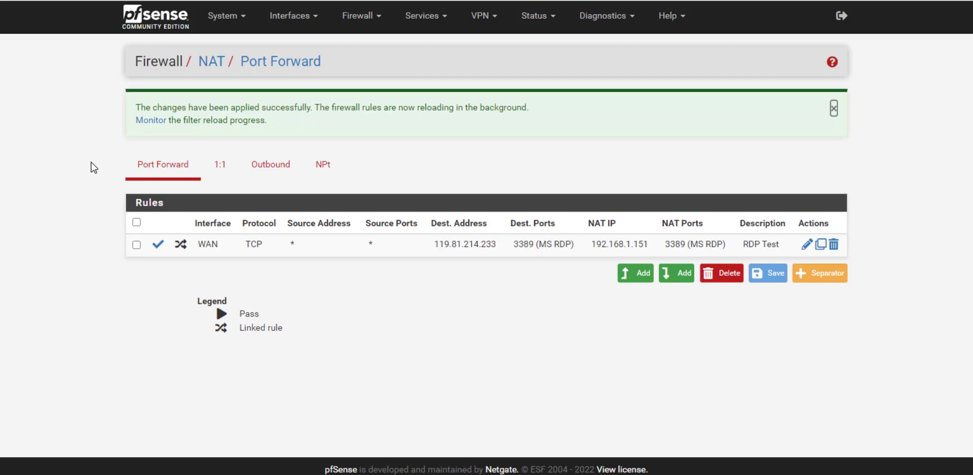
- Switch outbound NAT to Hybrid rule generation, save and apply it
left_click(263, 174)
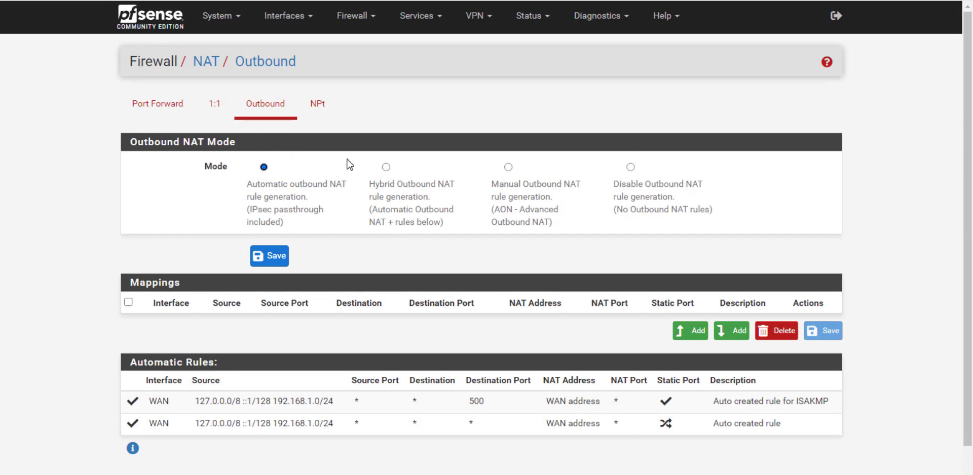
left_click(386, 167)
left_click(282, 256)
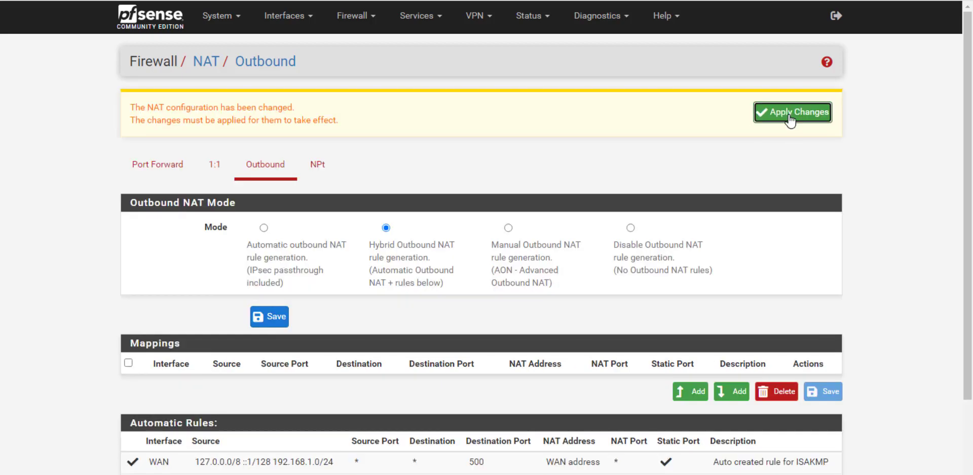
left_click(790, 120)
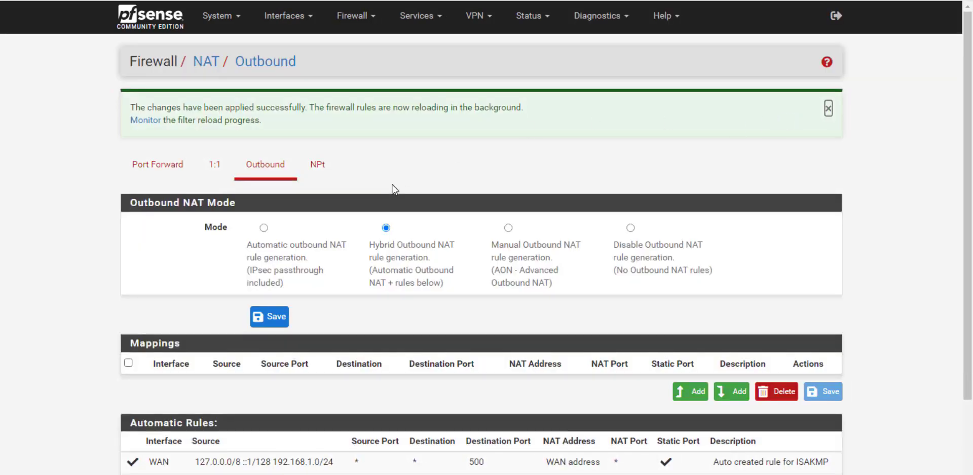
left_click(219, 173)
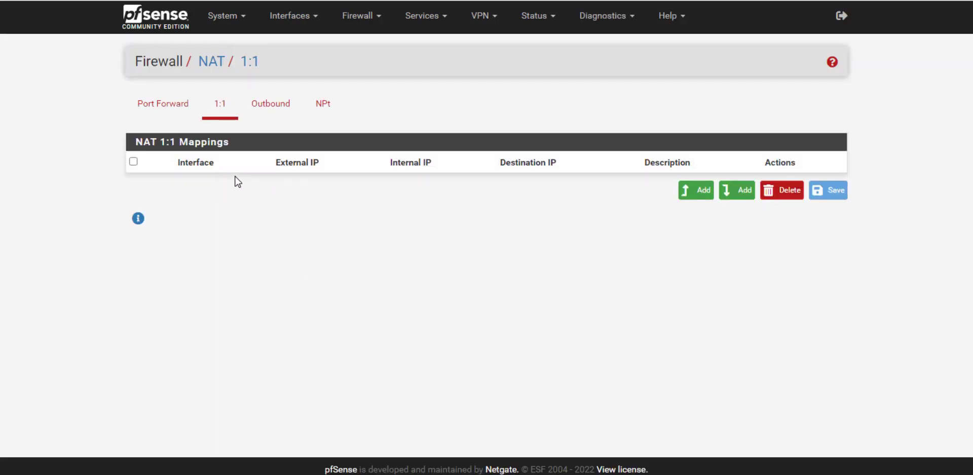
- Add a 1:1 mapping 119.81.214.233 to 192.168.1.151, described 'RDP Outbound IP Address Rules', then save and apply
left_click(690, 196)
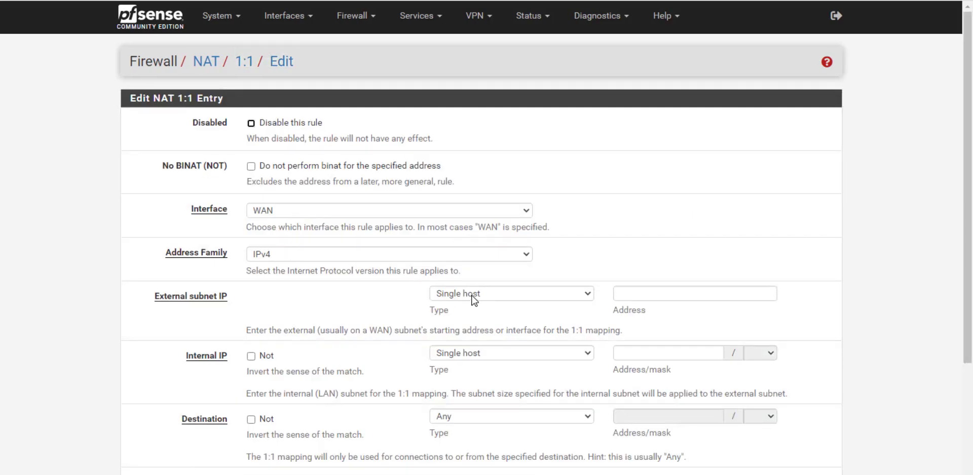
left_click(656, 298)
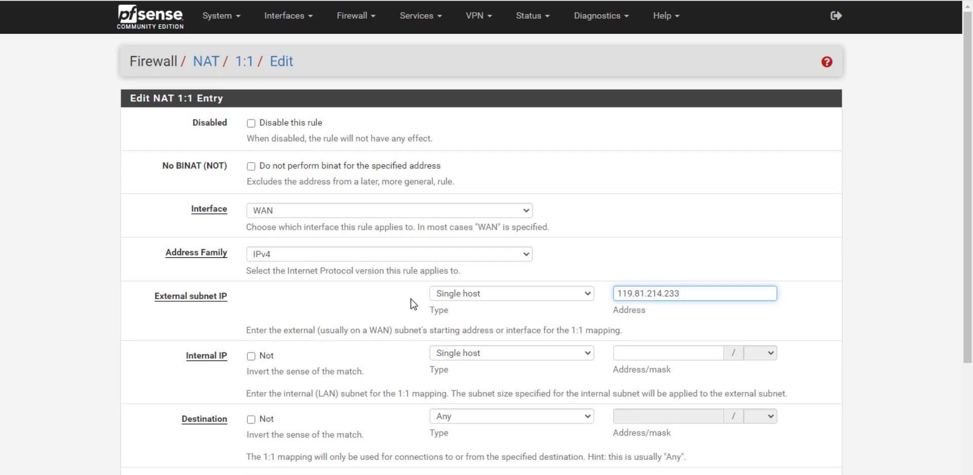
left_click(691, 326)
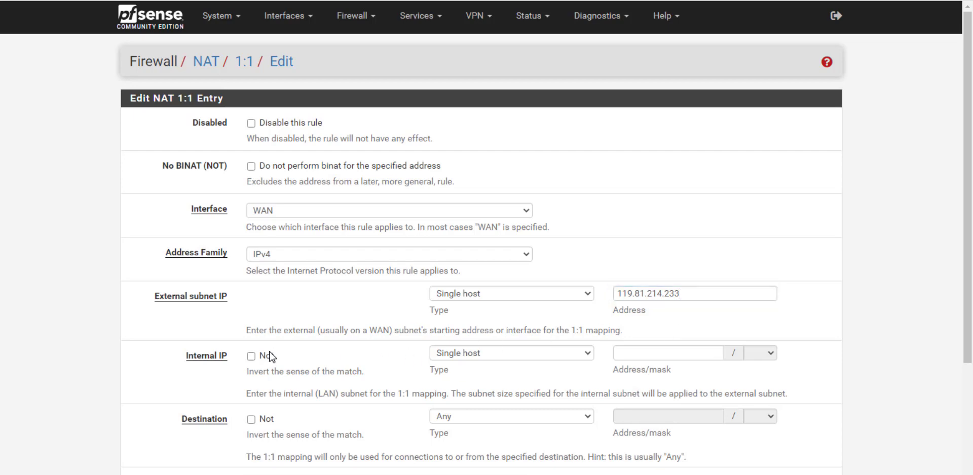
left_click(668, 354)
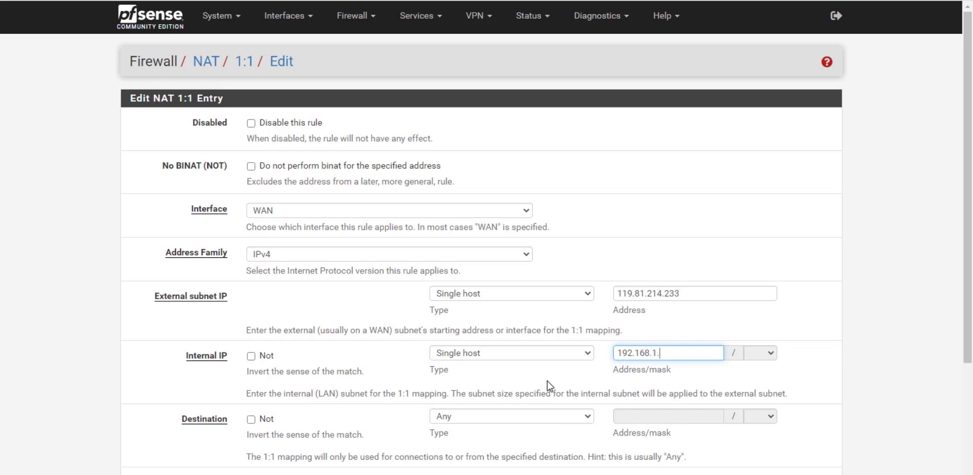
left_click(659, 422)
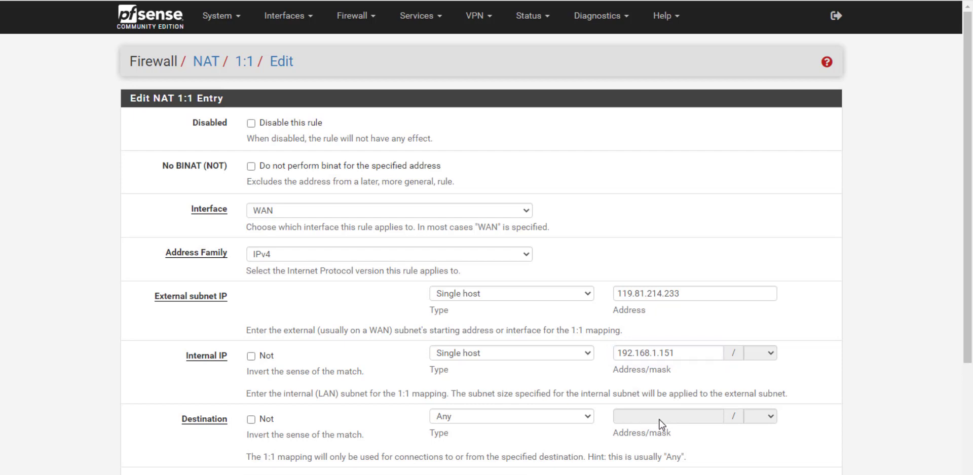
scroll(583, 423, "down", 3)
left_click(300, 360)
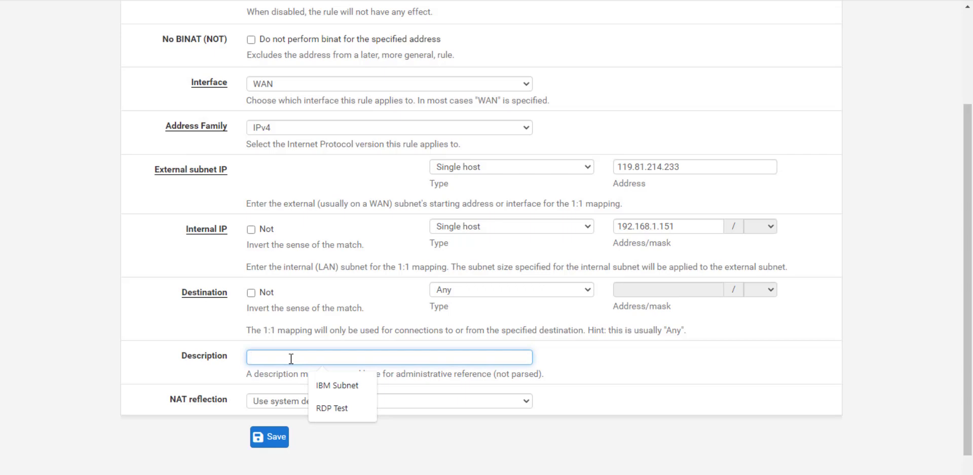
type("RDP Outb")
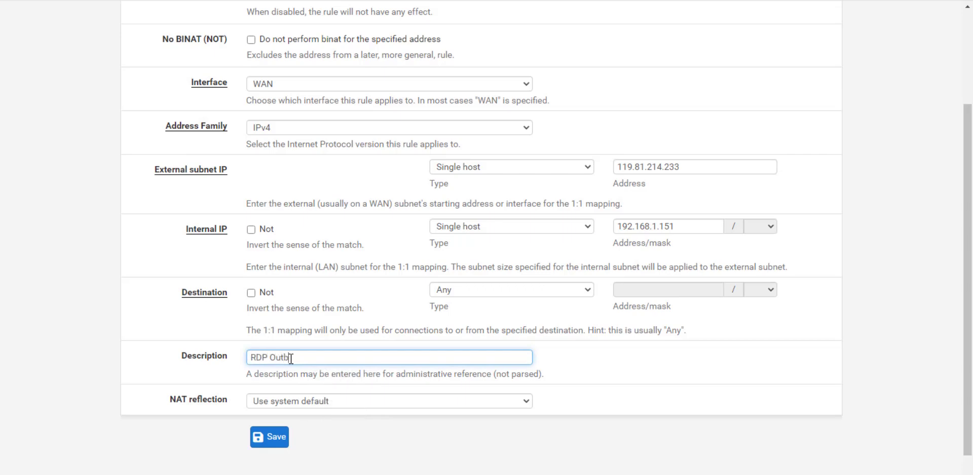
type("nd IP Address Rules")
left_click(275, 437)
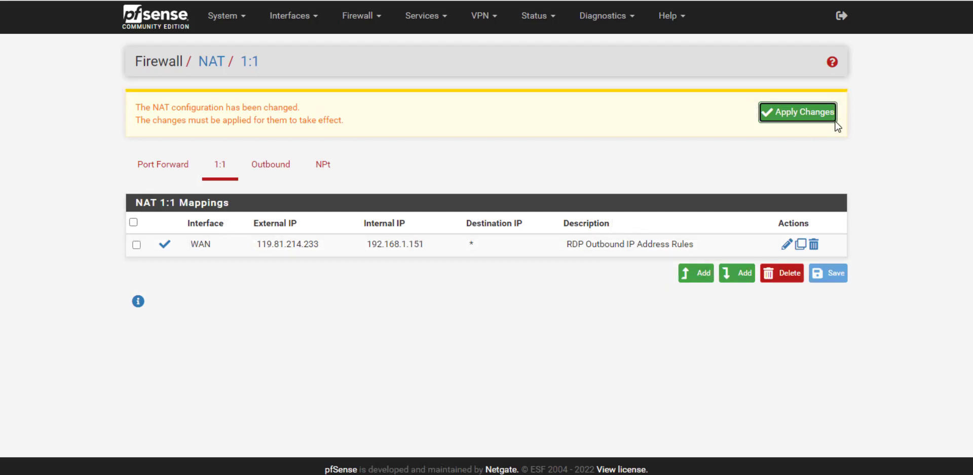
left_click(810, 119)
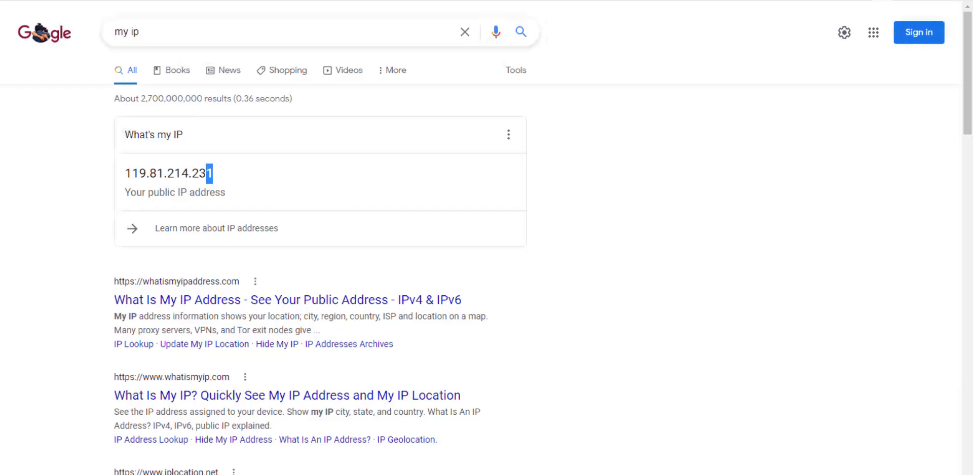
- Recheck Google's public IP, now 119.81.214.233, and refresh the Port Forwarding Tester to show it
key("F5")
left_click_drag(210, 174, 126, 178)
left_click(162, 174)
left_click_drag(212, 174, 126, 175)
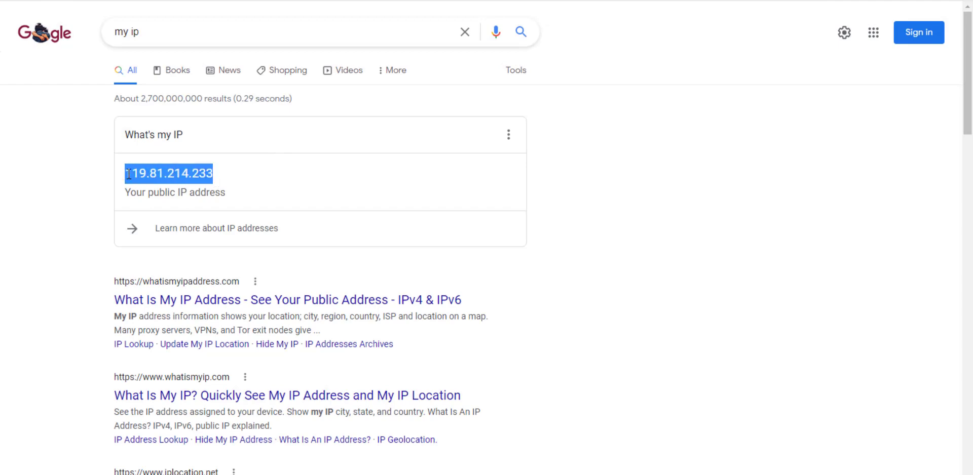
left_click(193, 176)
left_click_drag(193, 175, 215, 173)
left_click(253, 0)
left_click(54, 1)
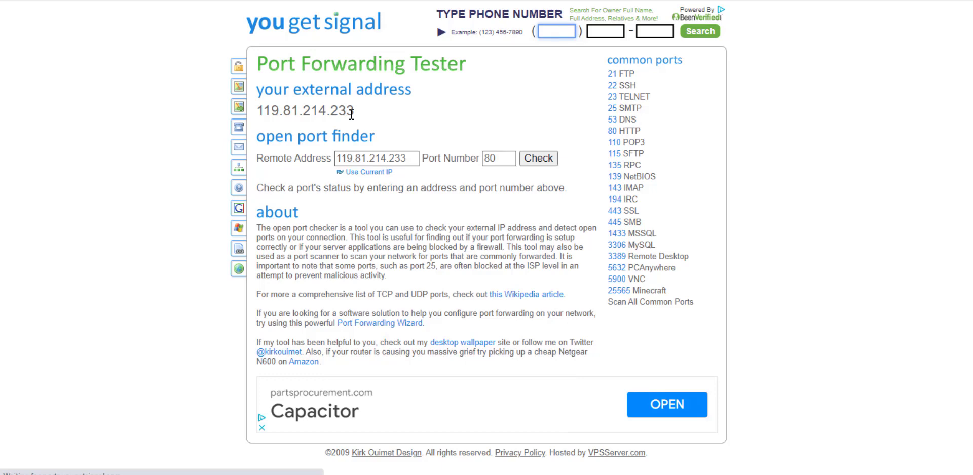
- Change the tested port from 80 to 3389 and check it against 119.81.214.233
double_click(496, 158)
type("3389")
left_click(536, 163)
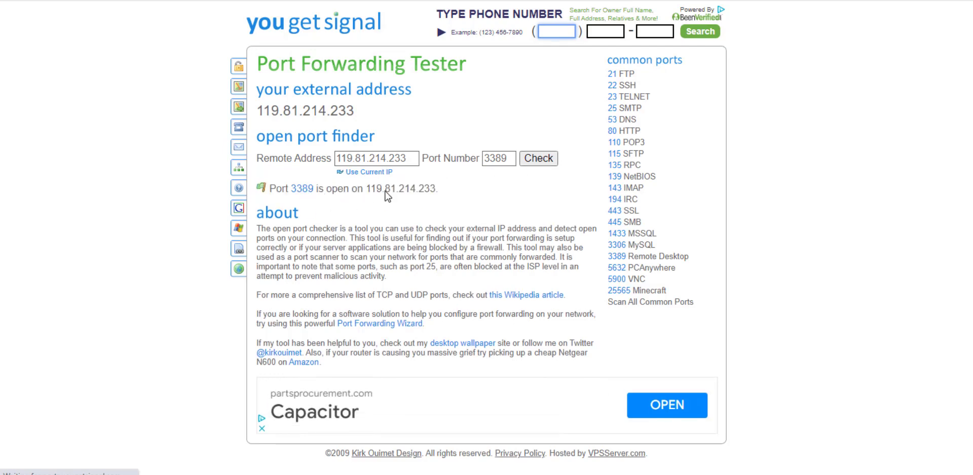
- Go back to pfSense's NAT 1:1 page listing the 119.81.214.233 to 192.168.1.151 mapping
left_click(213, 0)
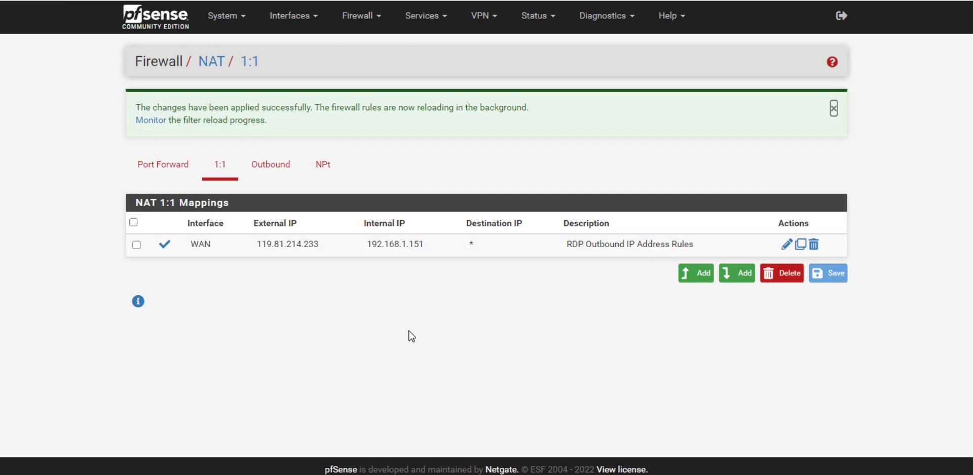